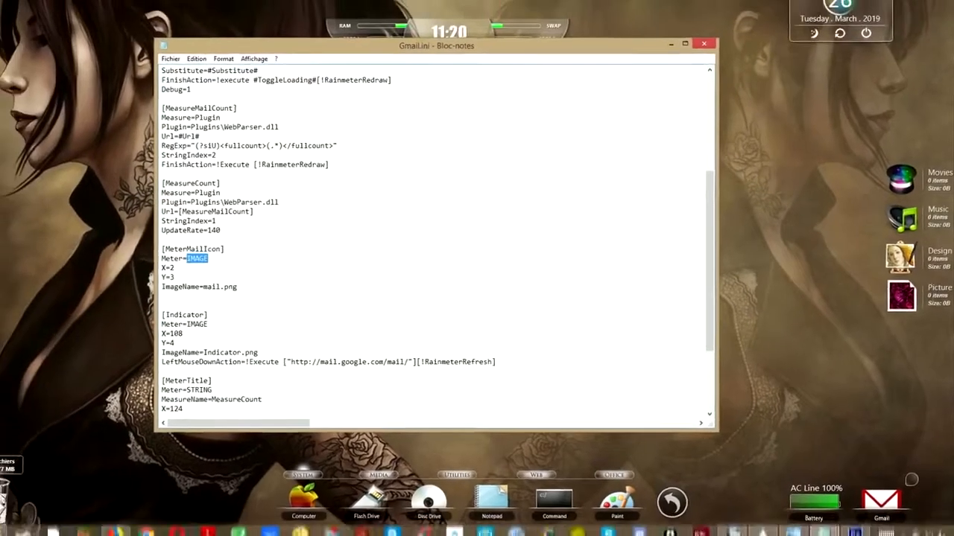
Open the Razor skin's GMail folder and look at the image files stored beside Gmail.ini.
left_click(39, 526)
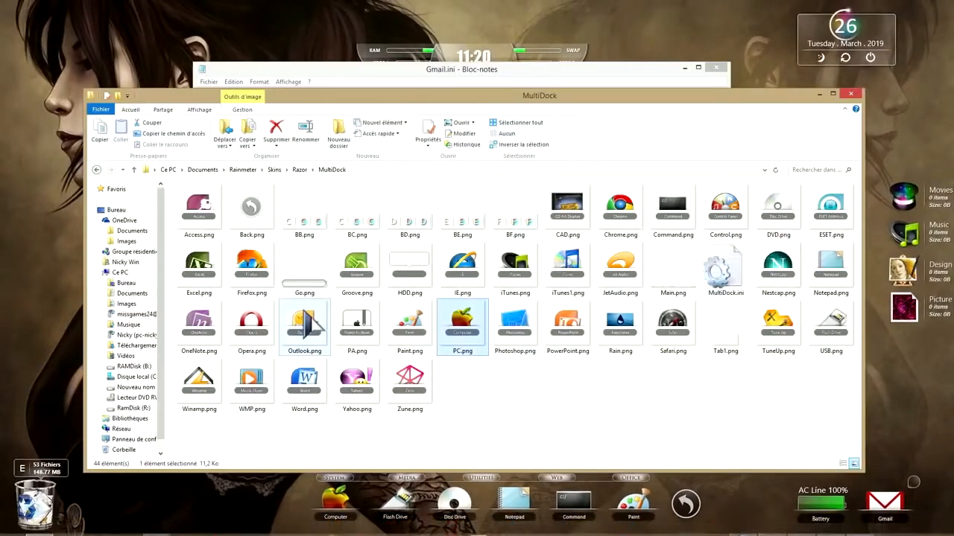
left_click(300, 170)
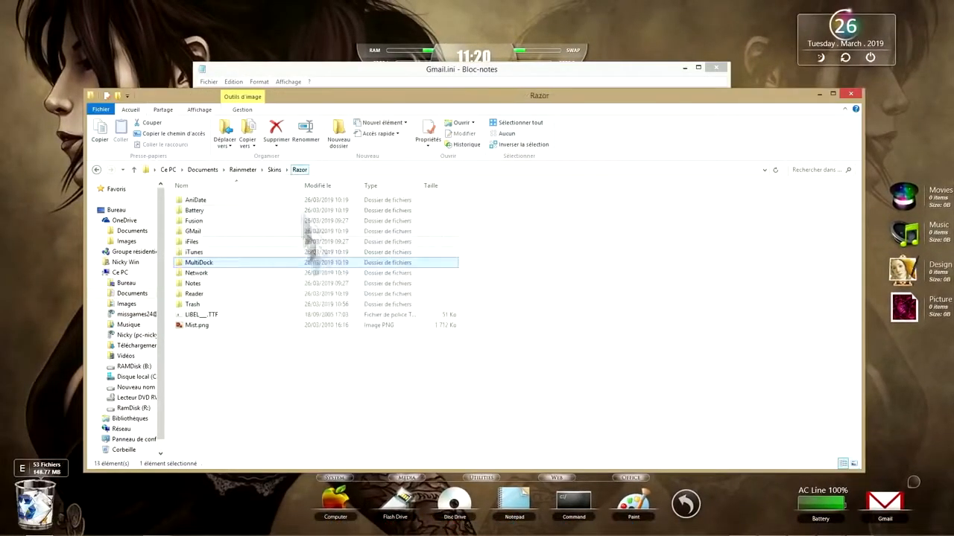
double_click(198, 231)
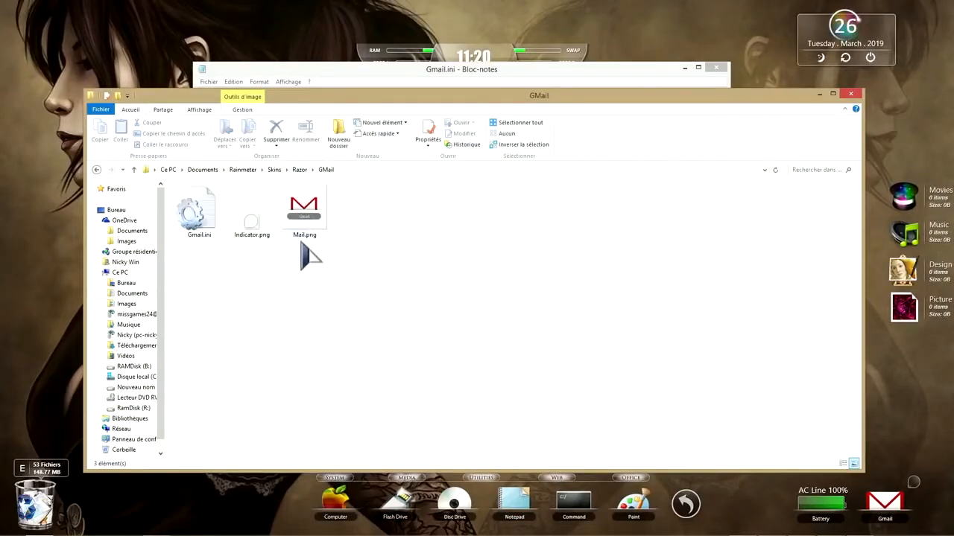
left_click_drag(362, 97, 613, 168)
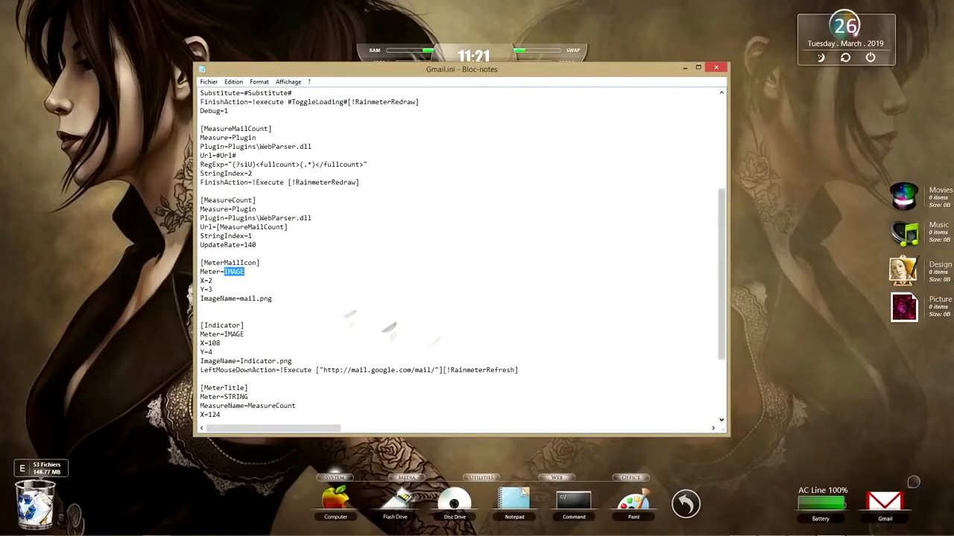
left_click_drag(201, 326, 248, 326)
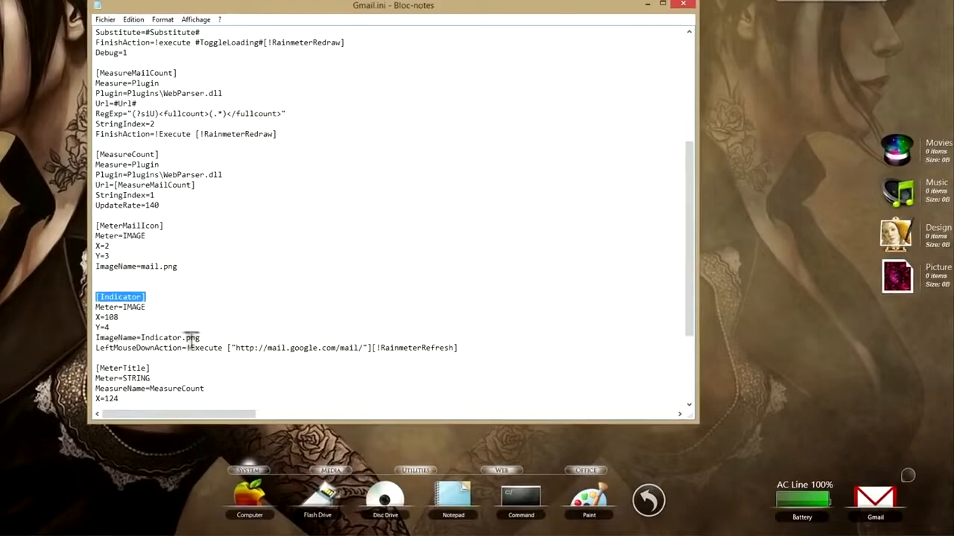
left_click(13, 526)
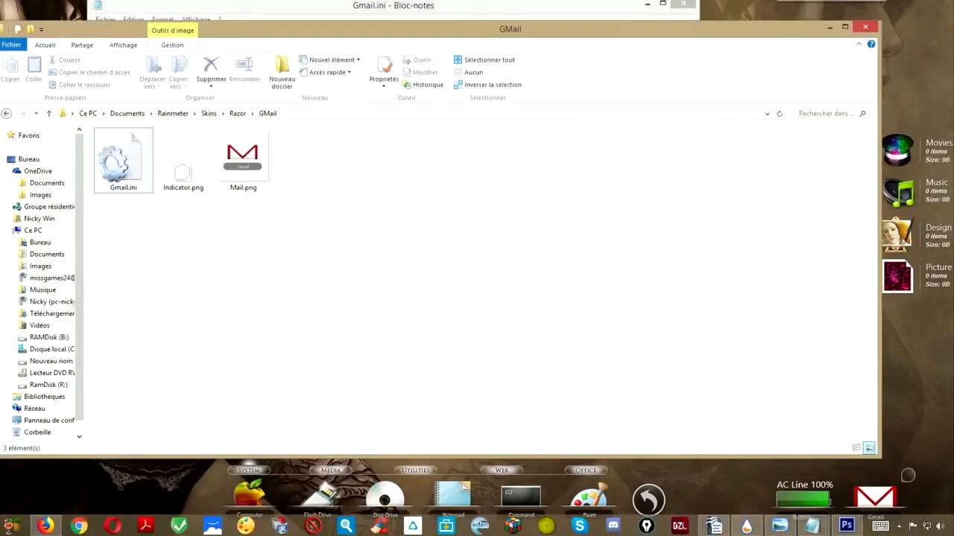
left_click(194, 185)
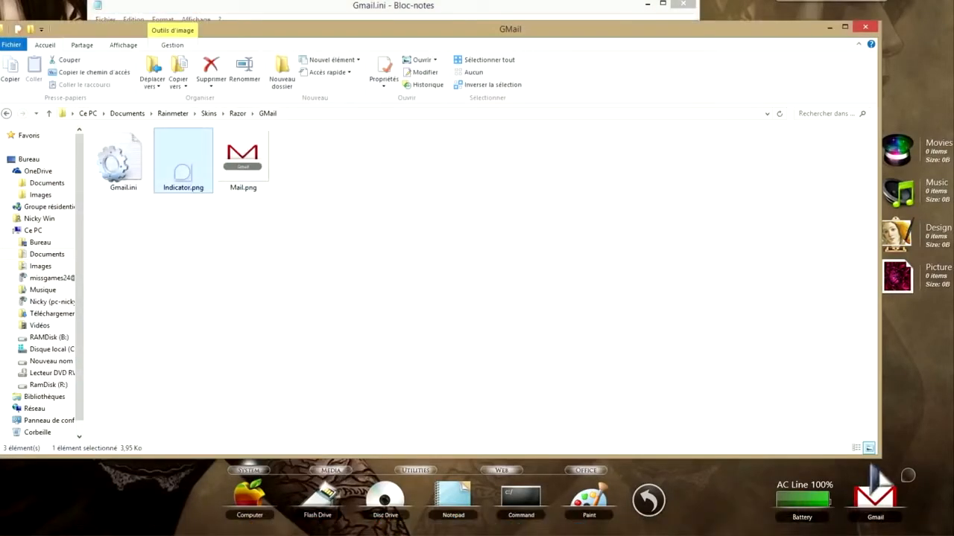
left_click(829, 27)
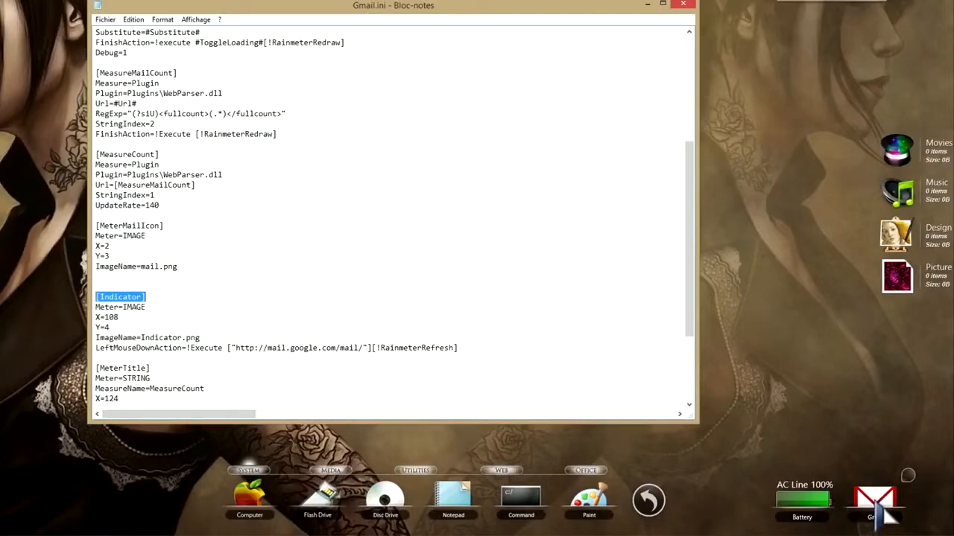
left_click(237, 349)
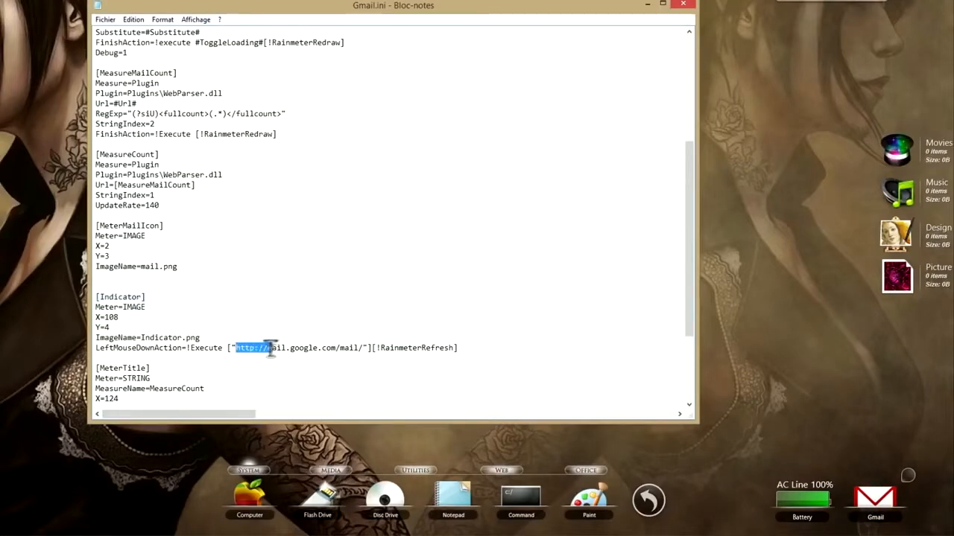
left_click_drag(270, 350, 340, 353)
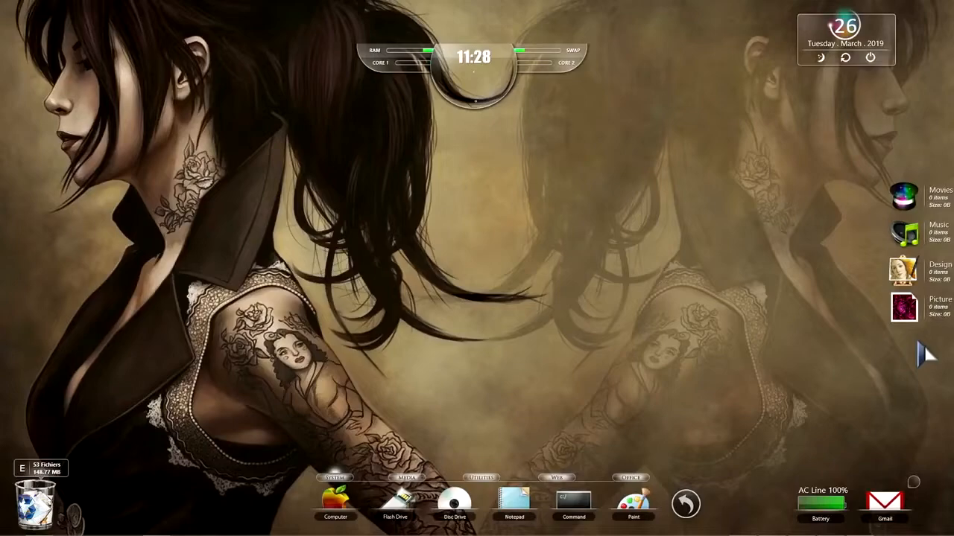
Open the Movies skin's Movie.ini for editing and examine its Movie, Music, Design and Picture path variables.
right_click(909, 201)
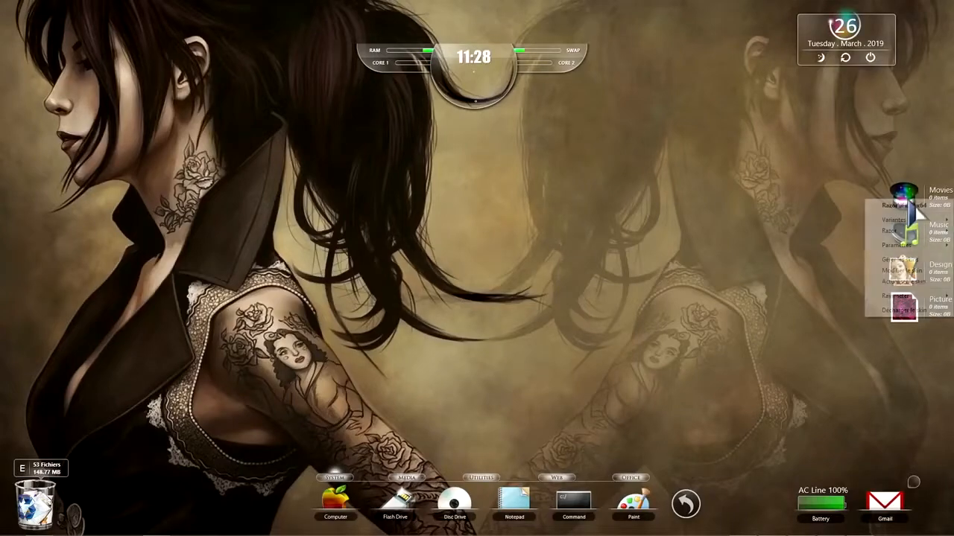
left_click(902, 271)
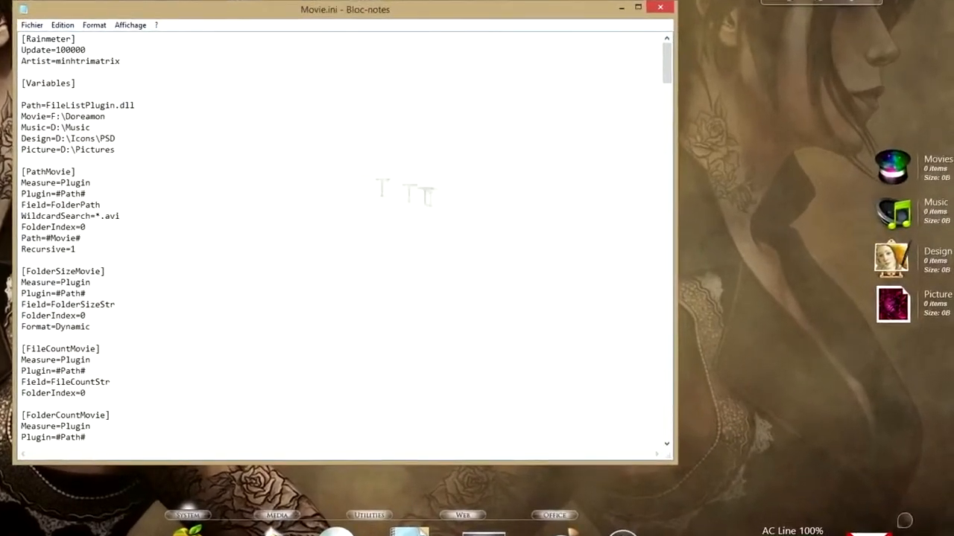
left_click_drag(21, 104, 134, 158)
left_click(133, 153)
left_click_drag(21, 116, 117, 149)
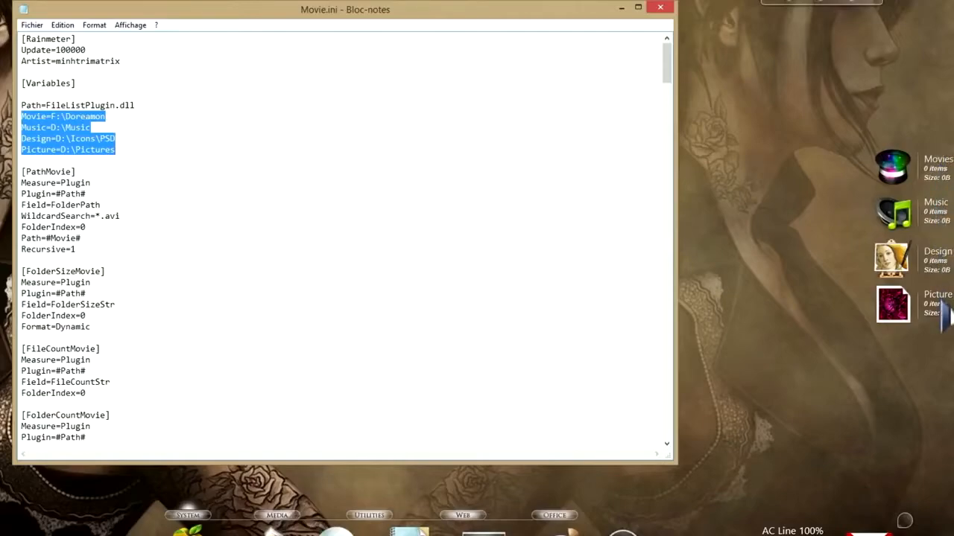
left_click(102, 139)
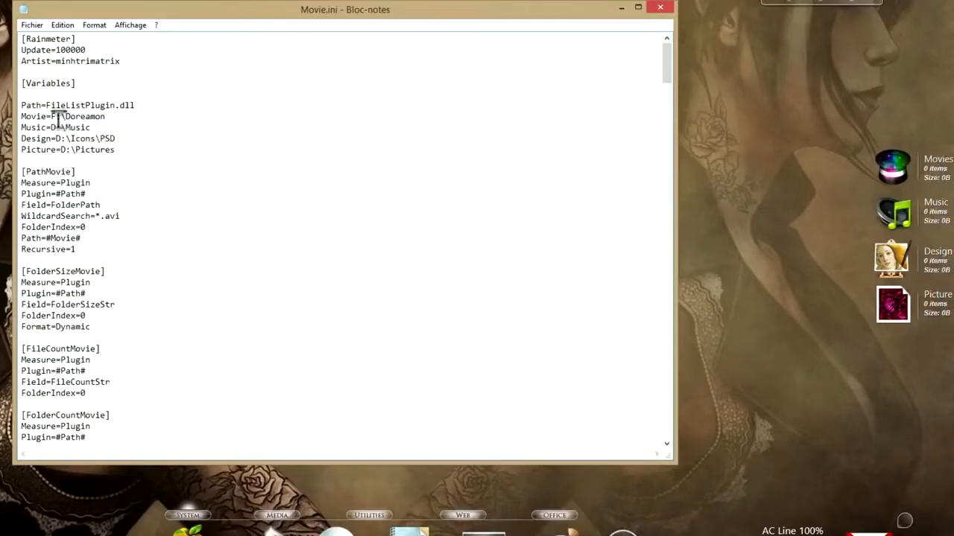
mouse_move(62, 116)
left_mouse_down()
mouse_move(115, 121)
mouse_move(66, 127)
left_mouse_up()
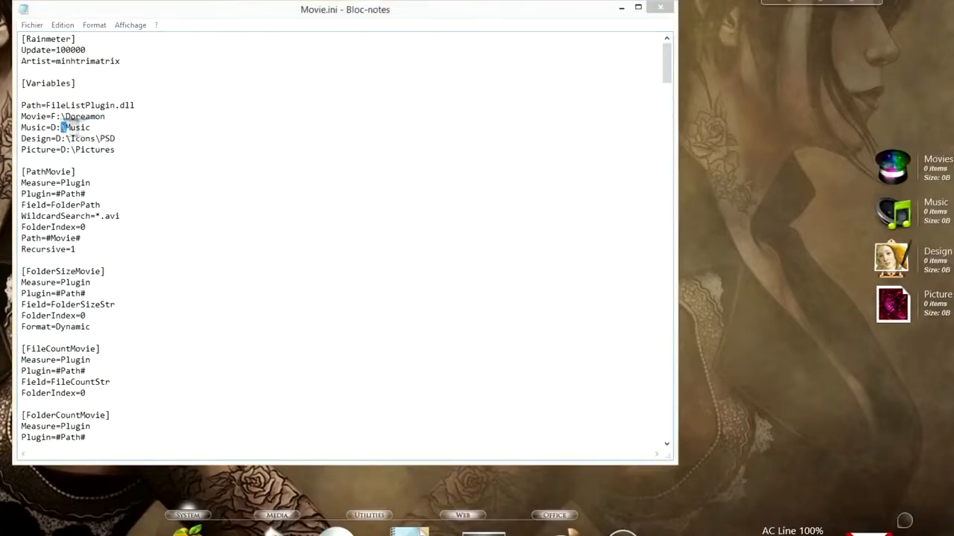
left_click(84, 127)
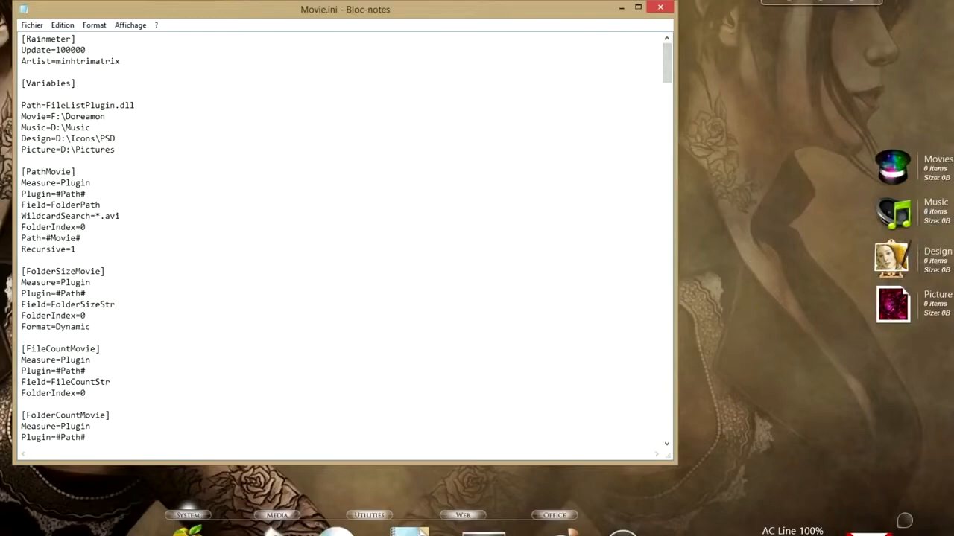
In File Explorer, copy the path of setup_wm.exe from C:\Program Files (x86)\Windows Media Player.
left_click(112, 534)
left_click(1, 357)
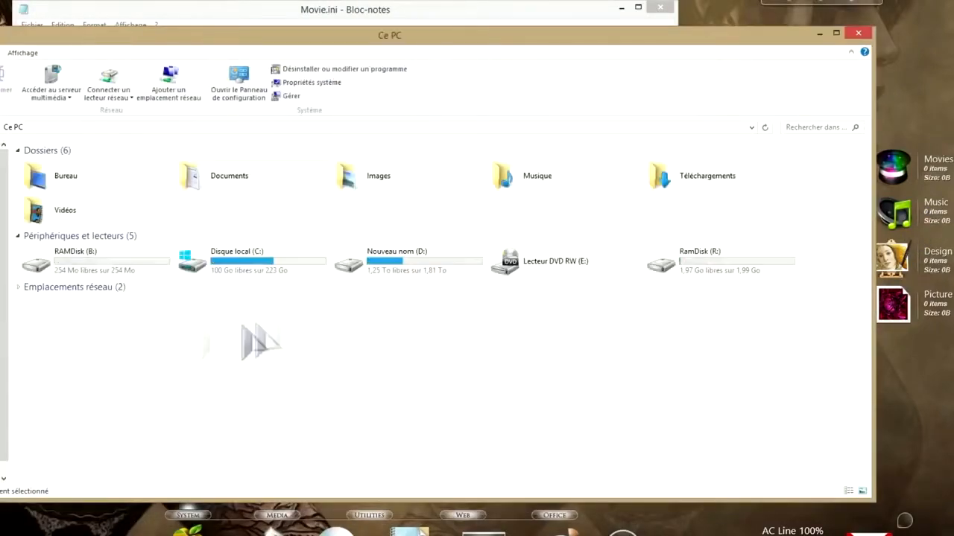
double_click(232, 264)
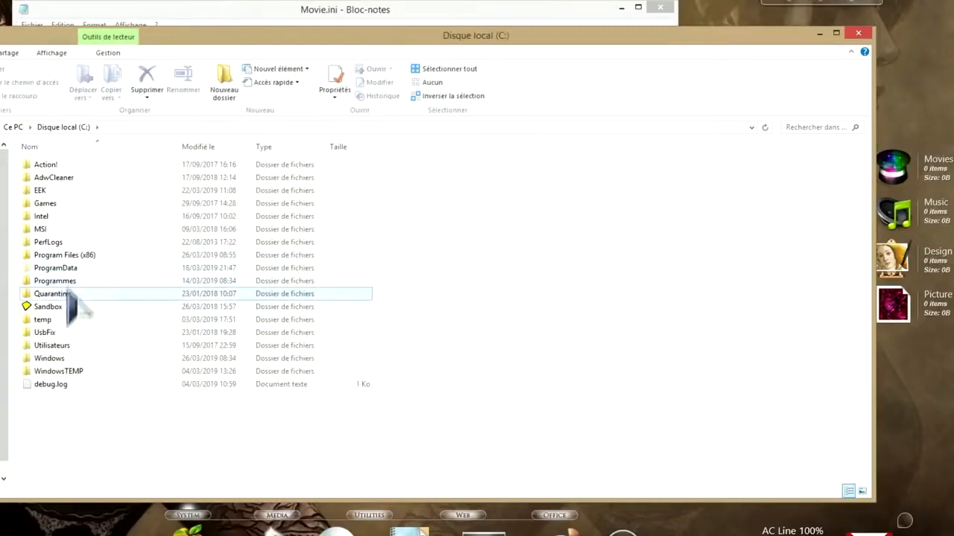
double_click(56, 255)
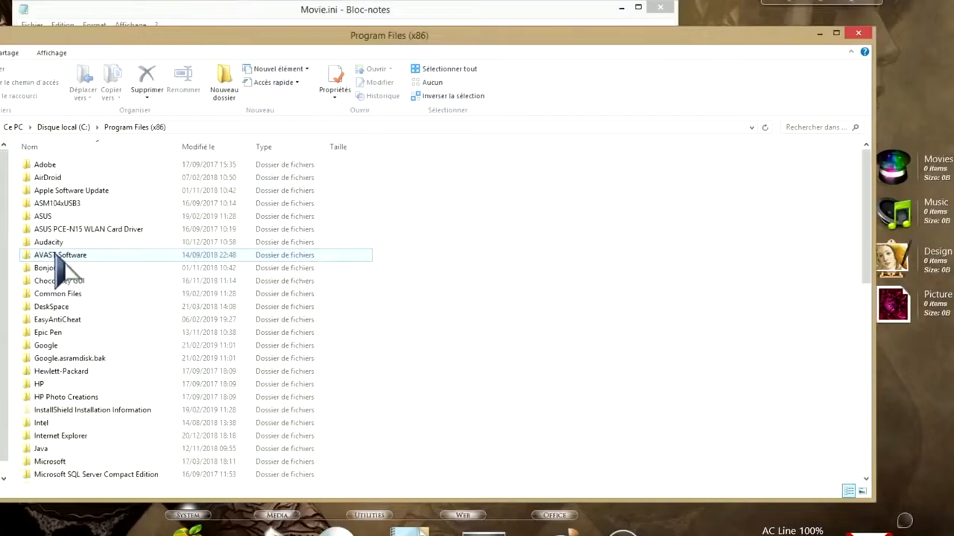
scroll(153, 378, "down", 8)
scroll(157, 382, "down", 4)
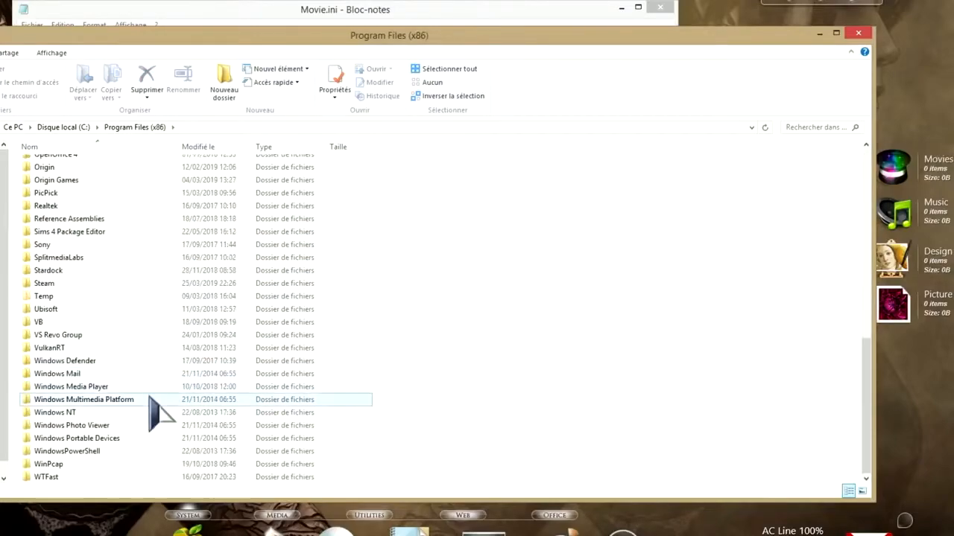
double_click(74, 388)
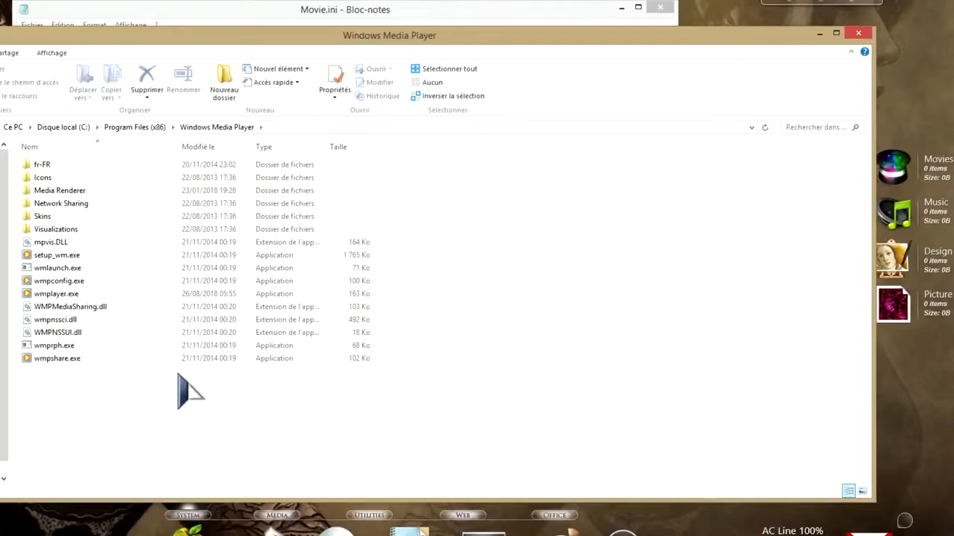
left_click(64, 256)
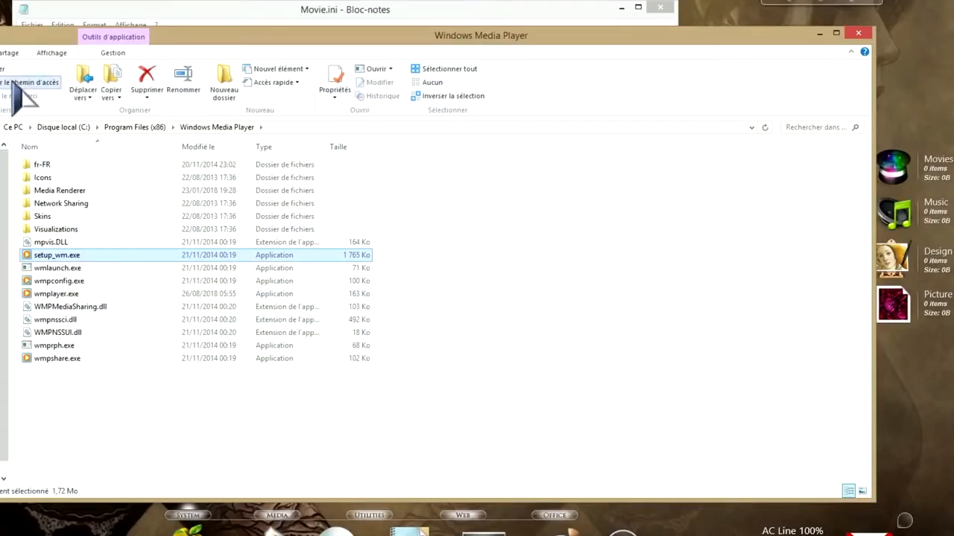
left_click(820, 34)
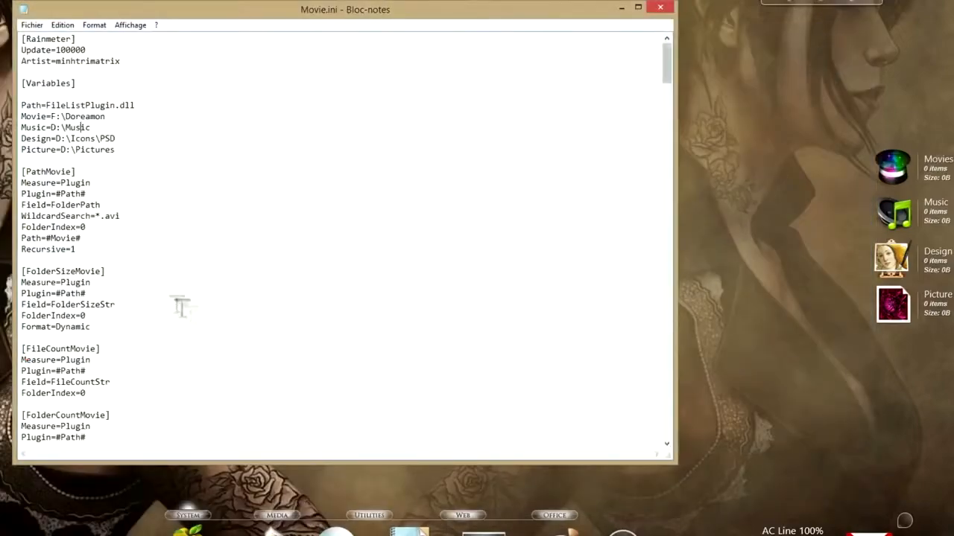
Set the Music variable in Movie.ini to C:\Program Files (x86)\Windows Media Player\setup_wm.exe, without quotation marks or the D: prefix.
left_click_drag(61, 128, 103, 128)
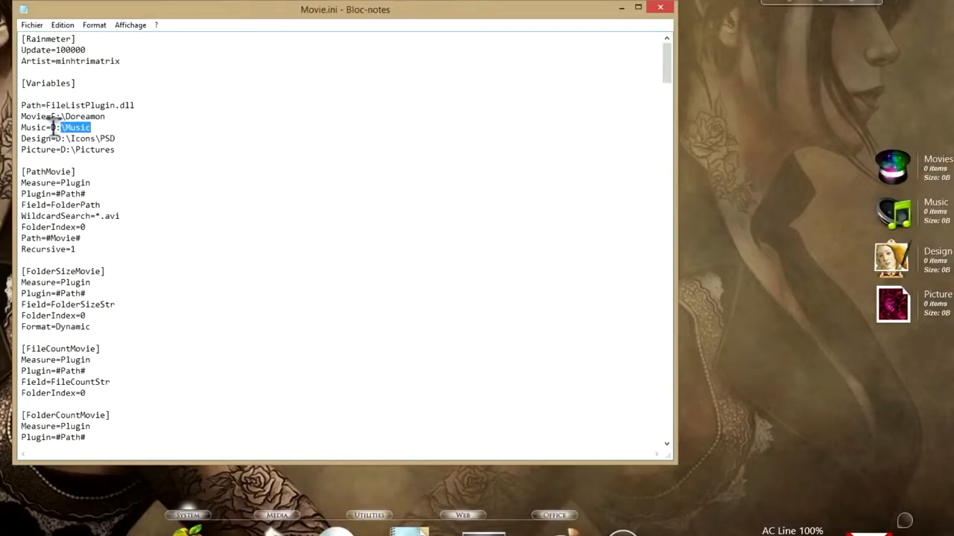
type("\"C:\\Program Files (x86)\\Windows Media Player\\setup_wm.exe\"")
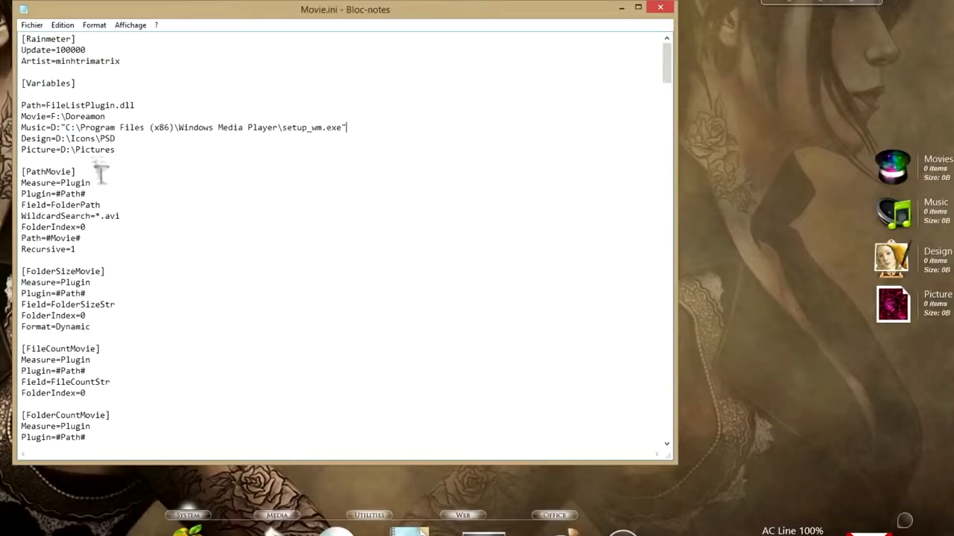
key("BackSpace")
left_click(345, 127)
key("BackSpace")
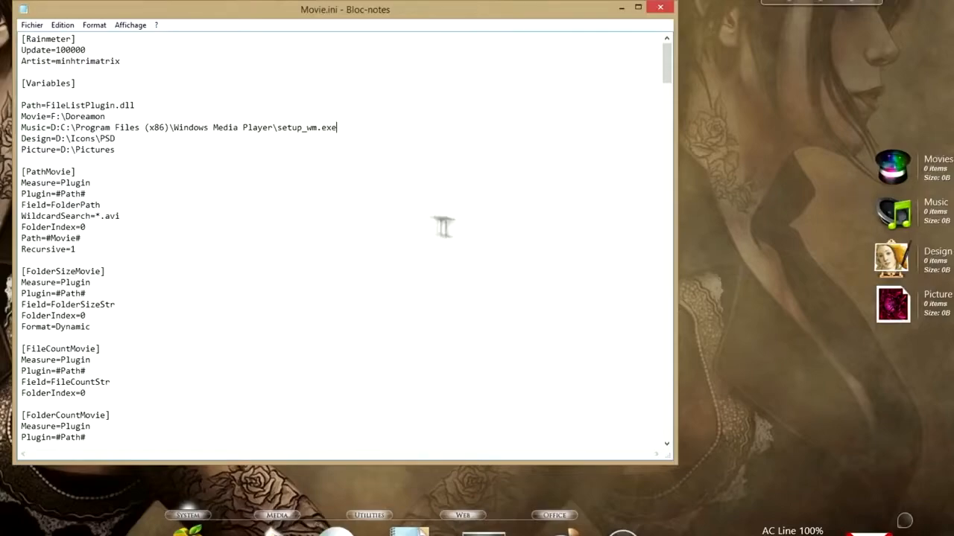
left_click_drag(60, 128, 344, 129)
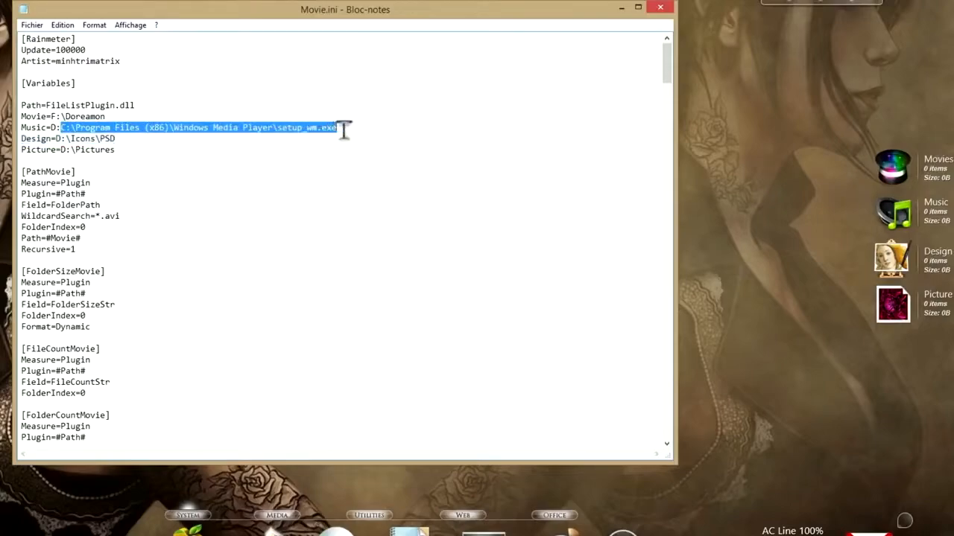
left_click(60, 127)
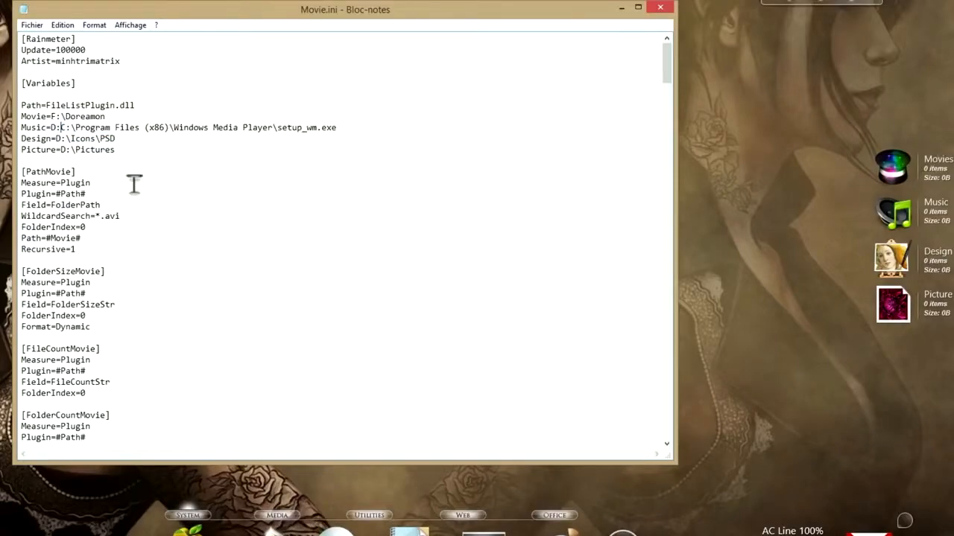
key("BackSpace")
key("BackSpace")
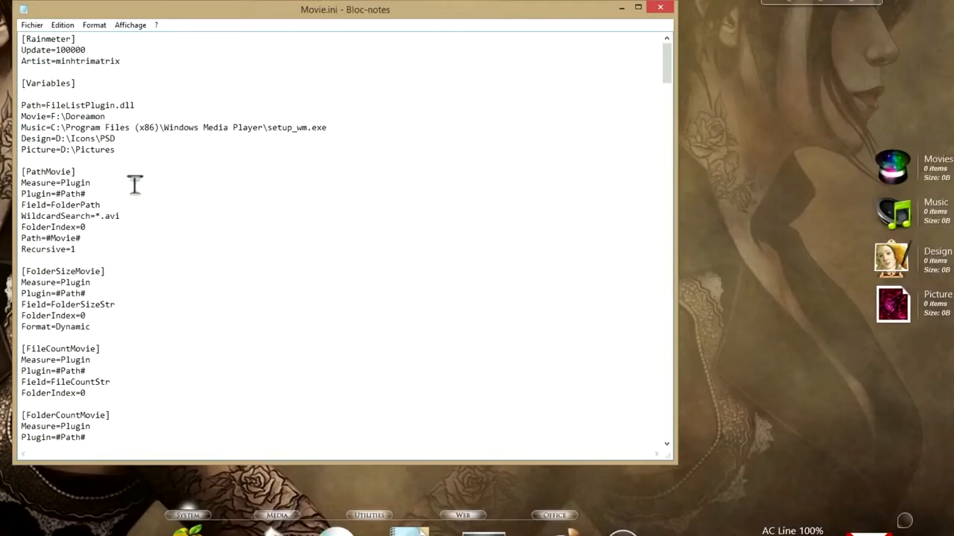
Save Movie.ini and refresh all skins in Rainmeter to test the desktop Music shortcut.
left_click(32, 24)
left_click(52, 66)
left_click(521, 535)
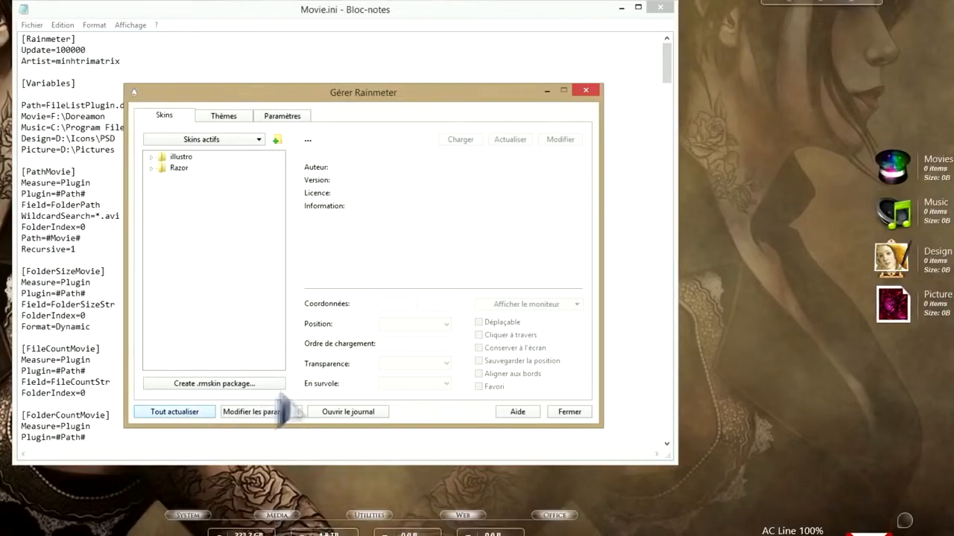
left_click(548, 90)
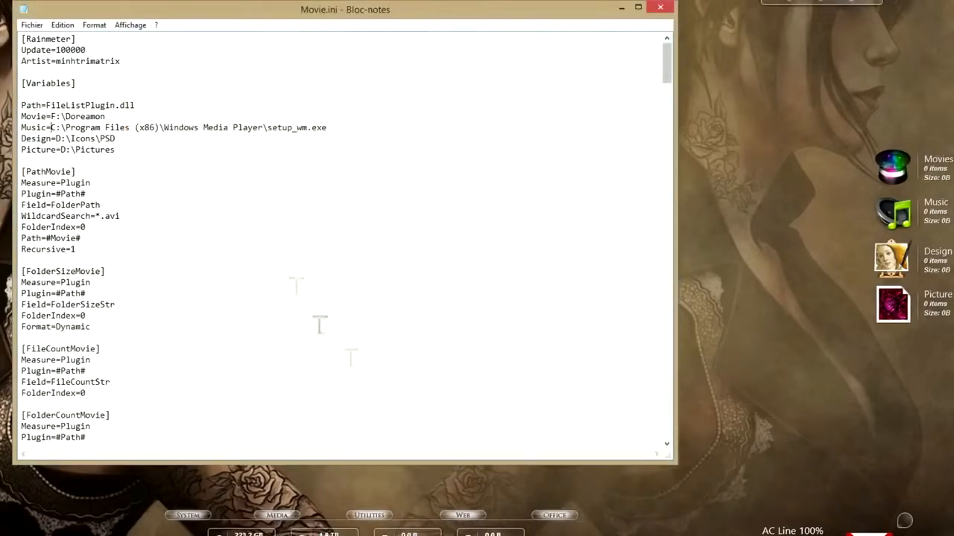
left_click(893, 216)
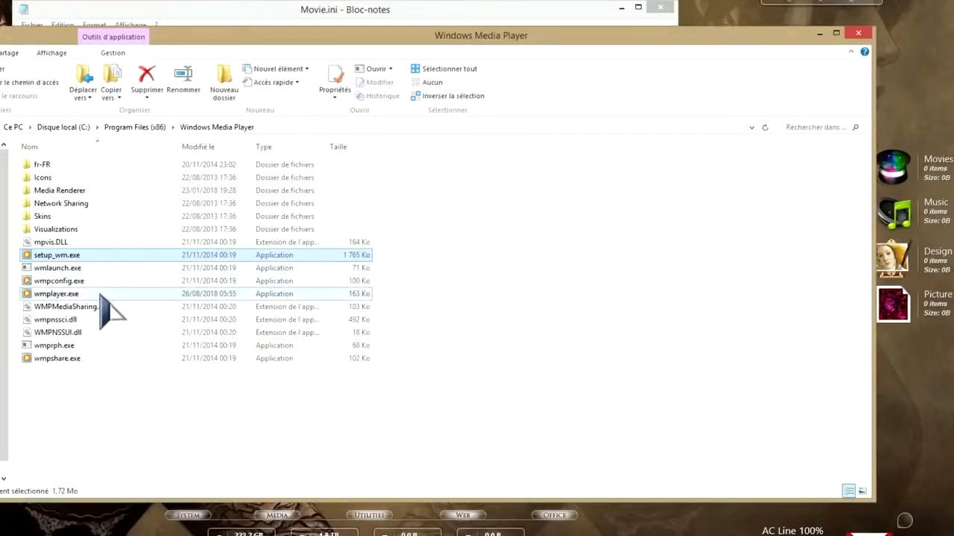
Point the Music variable to wmplayer.exe in the Windows Media Player folder, then refresh all skins and test the Music shortcut.
left_click(49, 297)
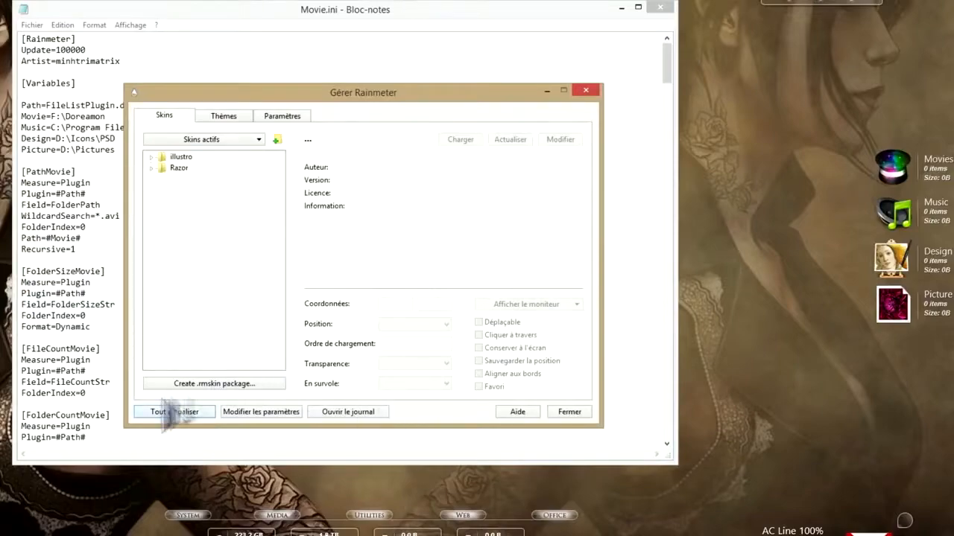
left_click(548, 90)
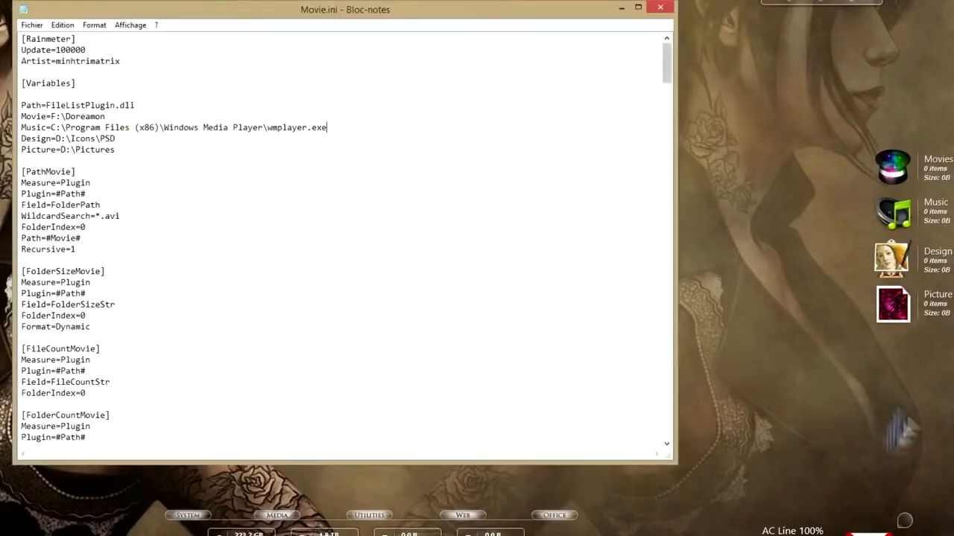
left_click(894, 217)
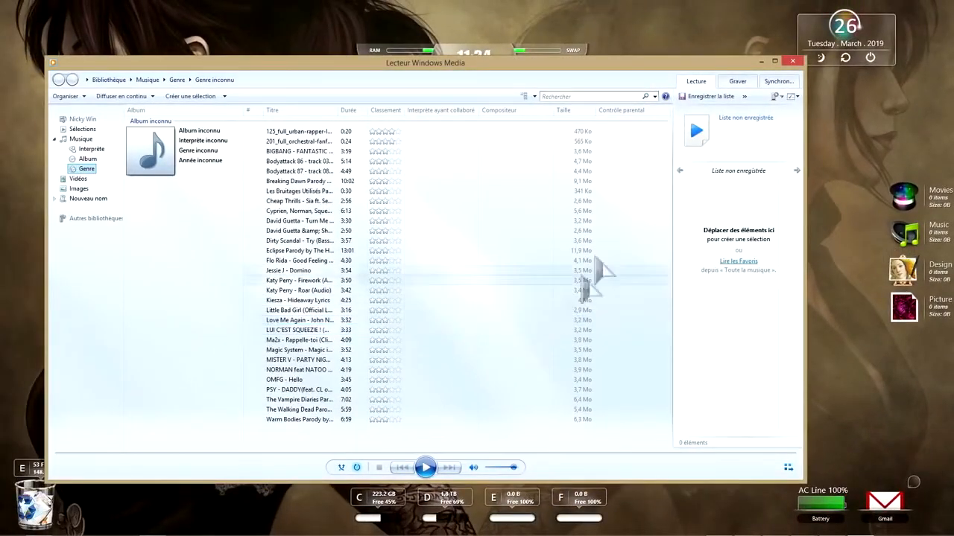
Close Windows Media Player and examine the icon sections of Movie.ini for the image file assigned to the Movie icon.
left_click(792, 61)
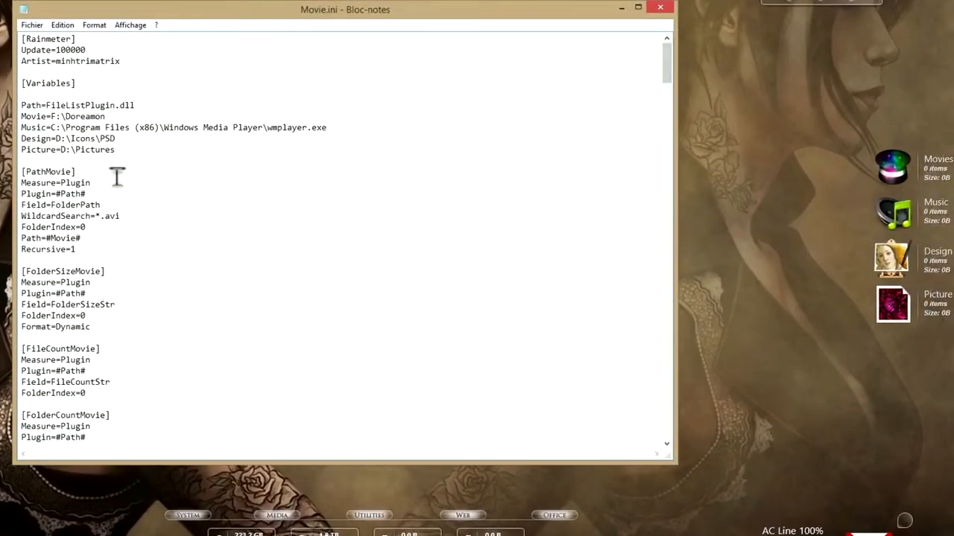
scroll(117, 176, "down", 2)
scroll(117, 177, "up", 1)
scroll(310, 292, "down", 20)
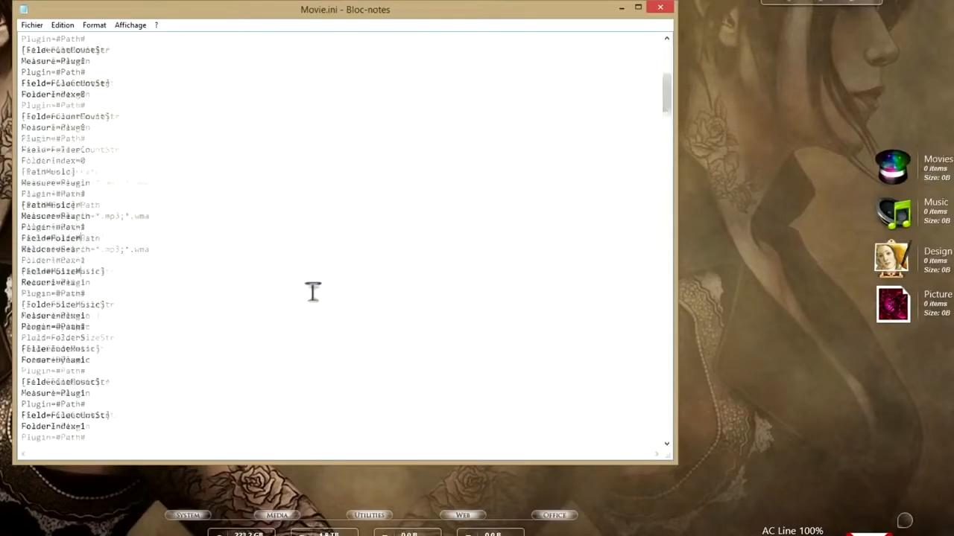
scroll(308, 291, "down", 9)
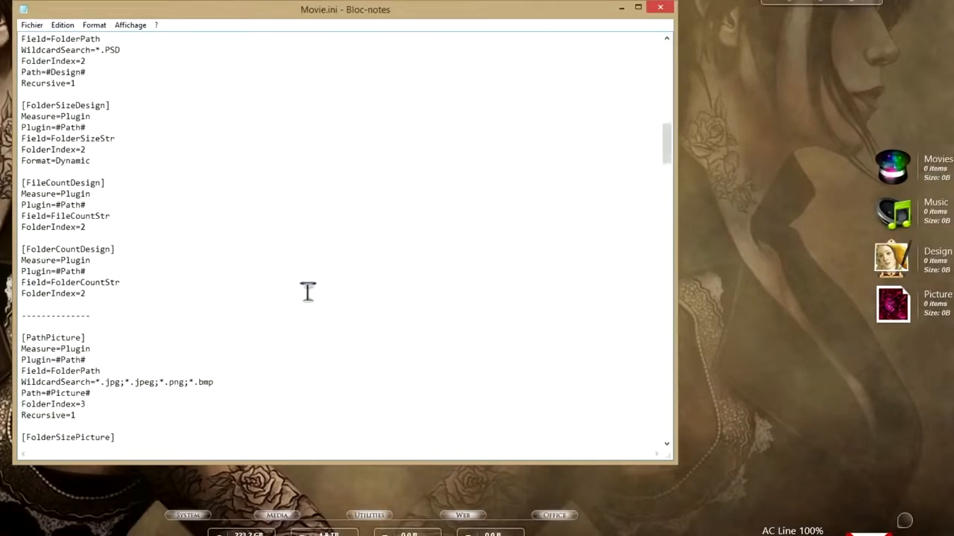
scroll(307, 291, "down", 11)
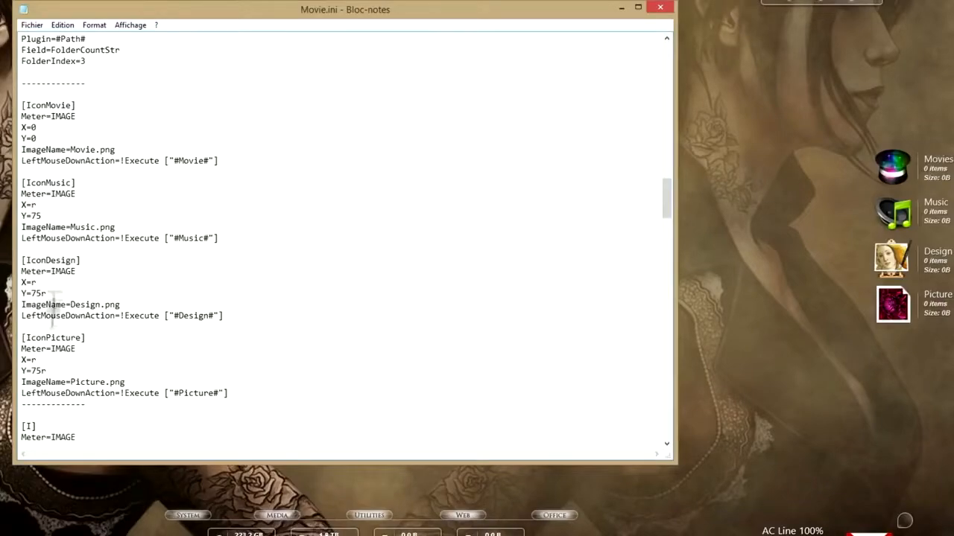
scroll(83, 166, "down", 4)
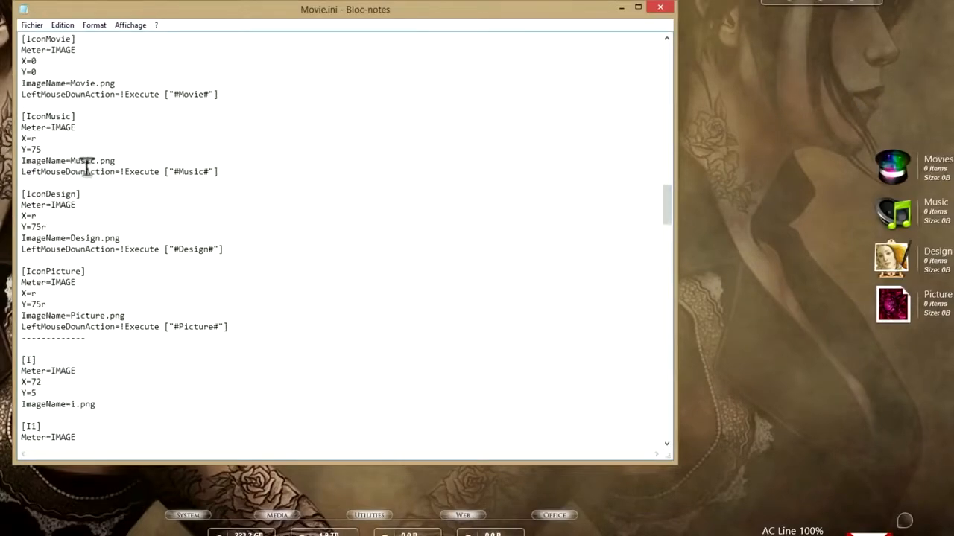
scroll(83, 175, "up", 5)
left_click_drag(72, 183, 116, 185)
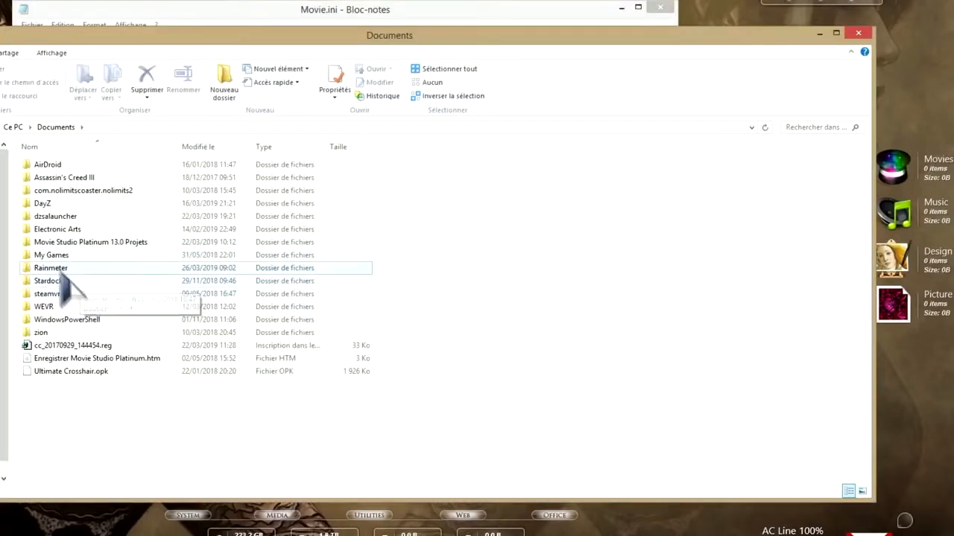
In File Explorer, open Documents\Rainmeter\Skins\Razor\iFiles\x64 and locate the Movie.png icon image beside Movie.ini.
double_click(54, 268)
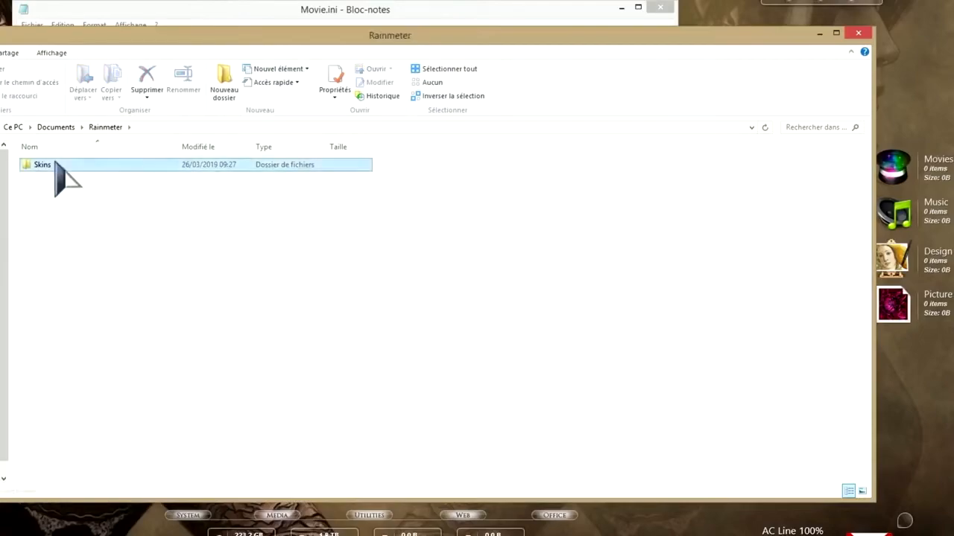
double_click(52, 165)
double_click(46, 190)
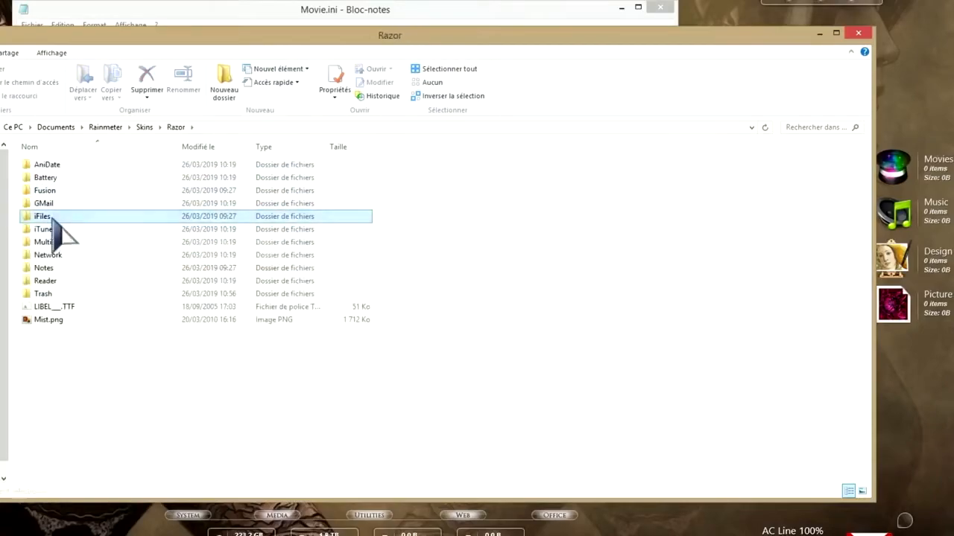
double_click(45, 216)
double_click(44, 165)
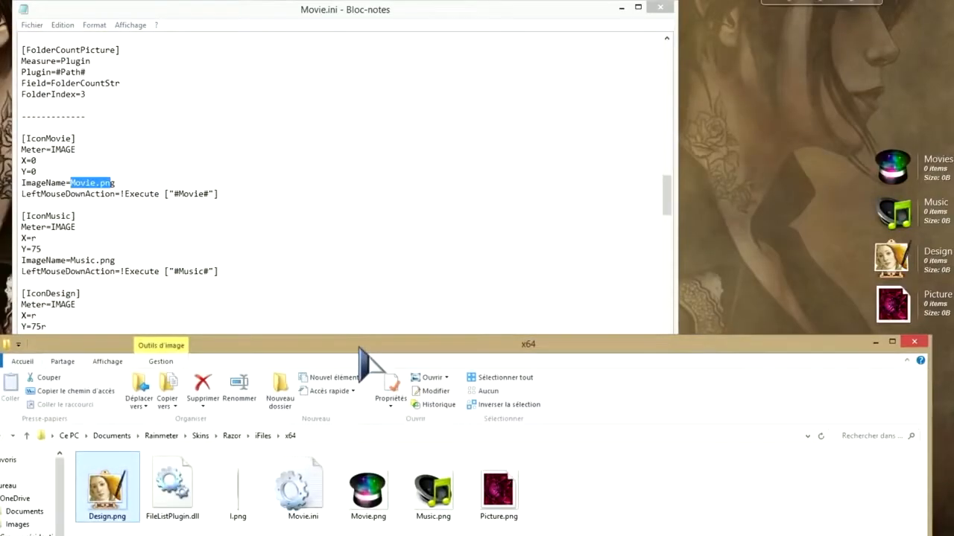
left_click_drag(362, 351, 330, 249)
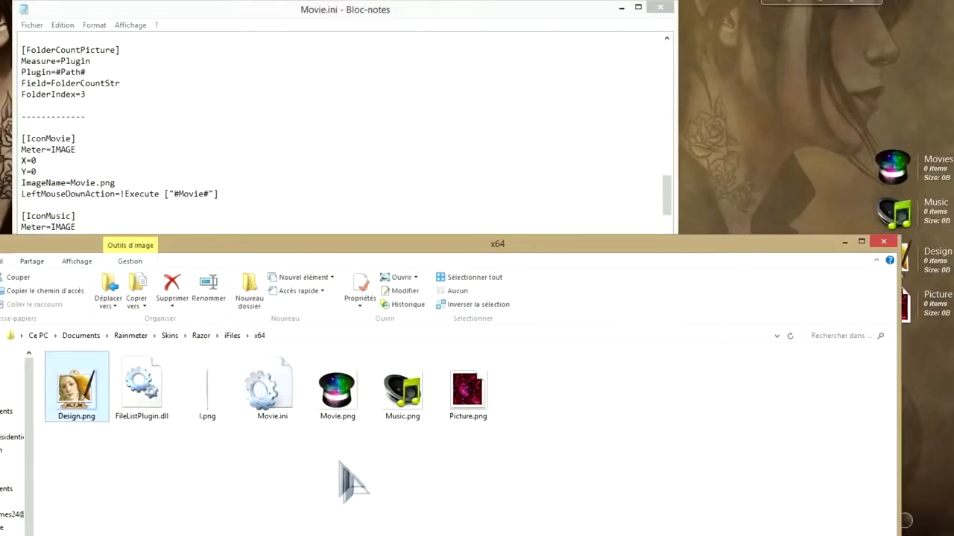
left_click(336, 387)
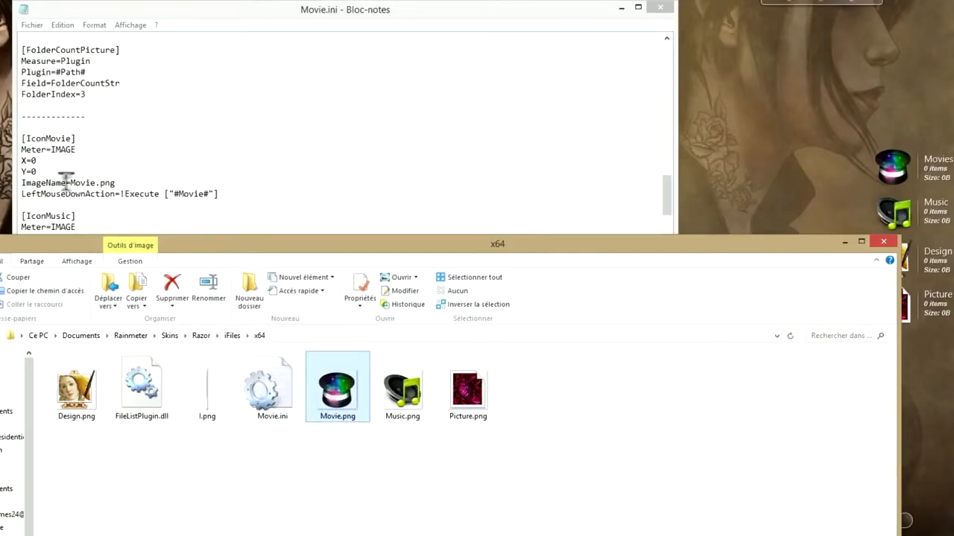
left_click_drag(343, 410, 305, 377)
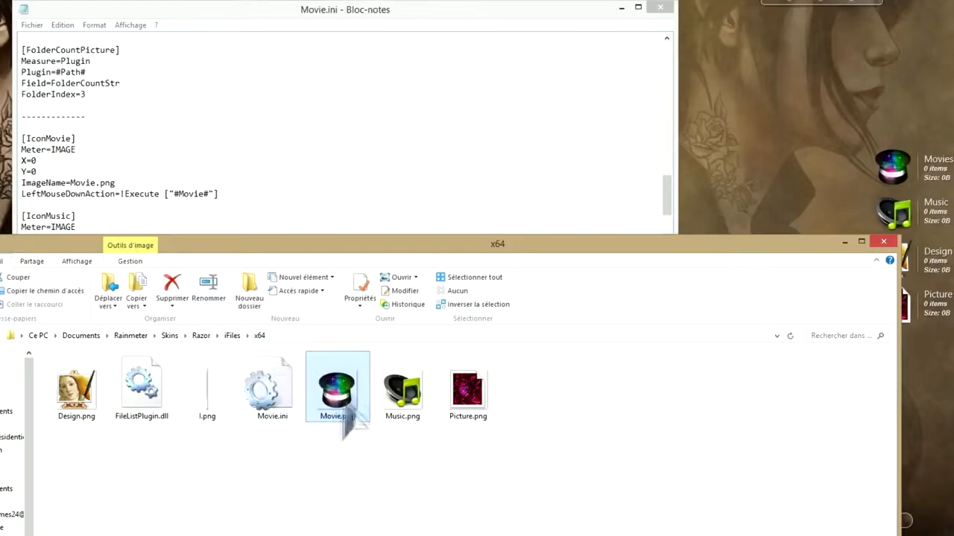
In the [Text] section of Movie.ini, set FontColor to the chocolate RGB value 210, 105, 30.
left_click(242, 195)
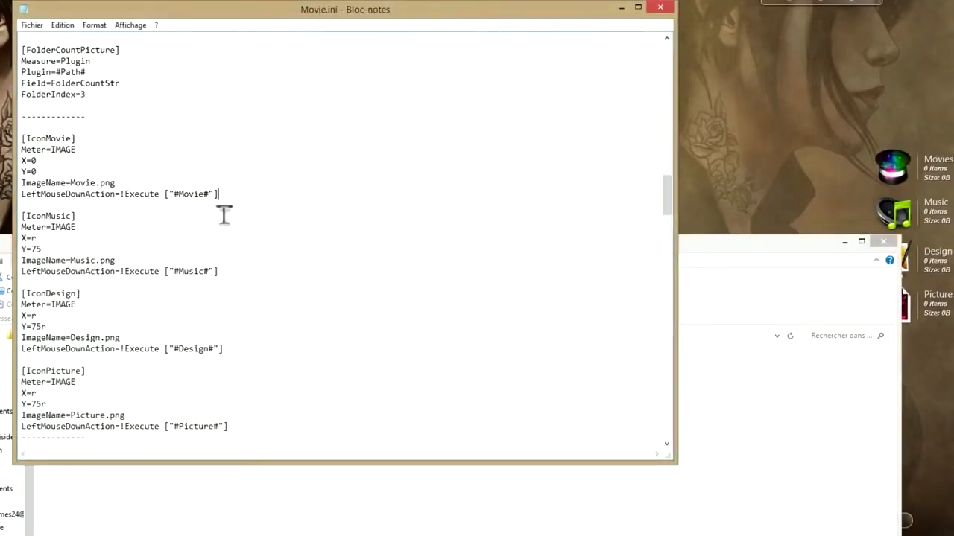
scroll(224, 214, "down", 2)
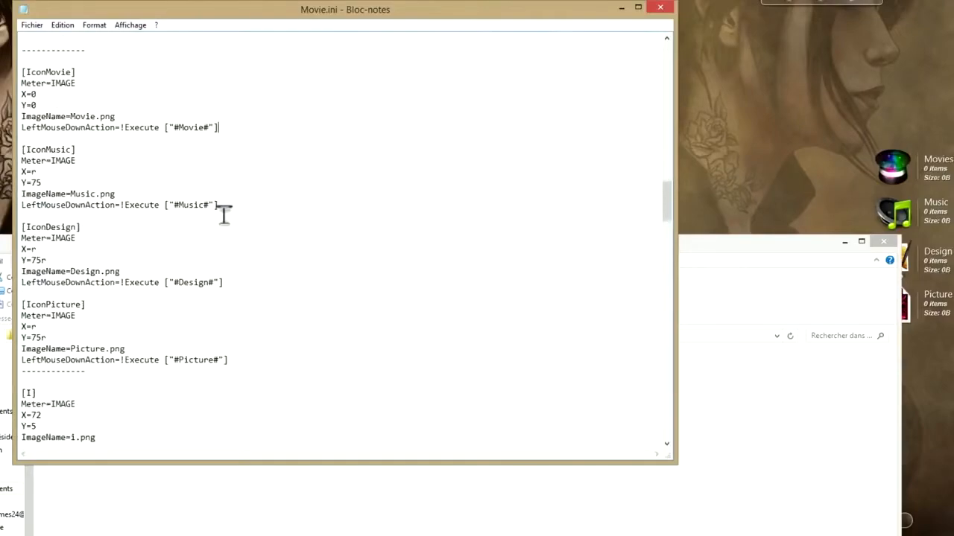
scroll(223, 213, "down", 10)
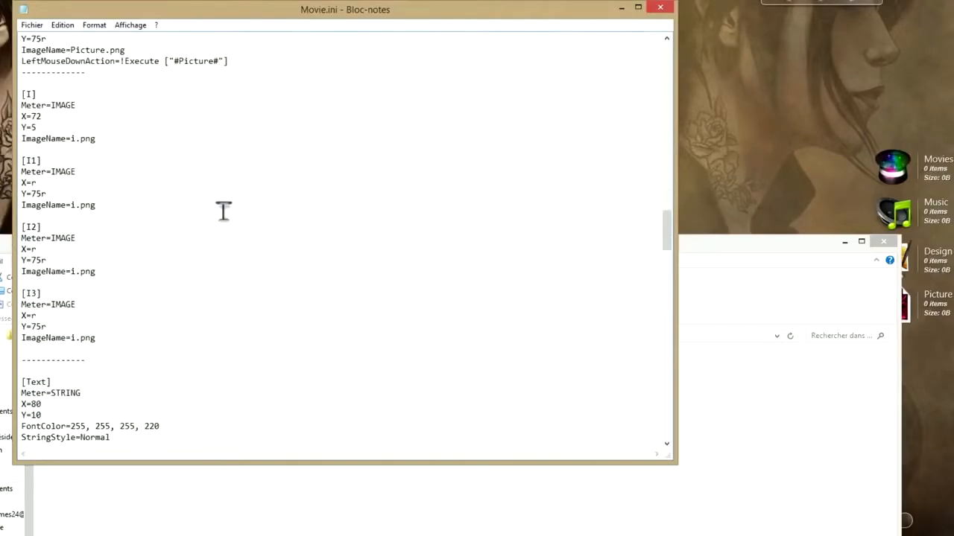
scroll(224, 212, "down", 5)
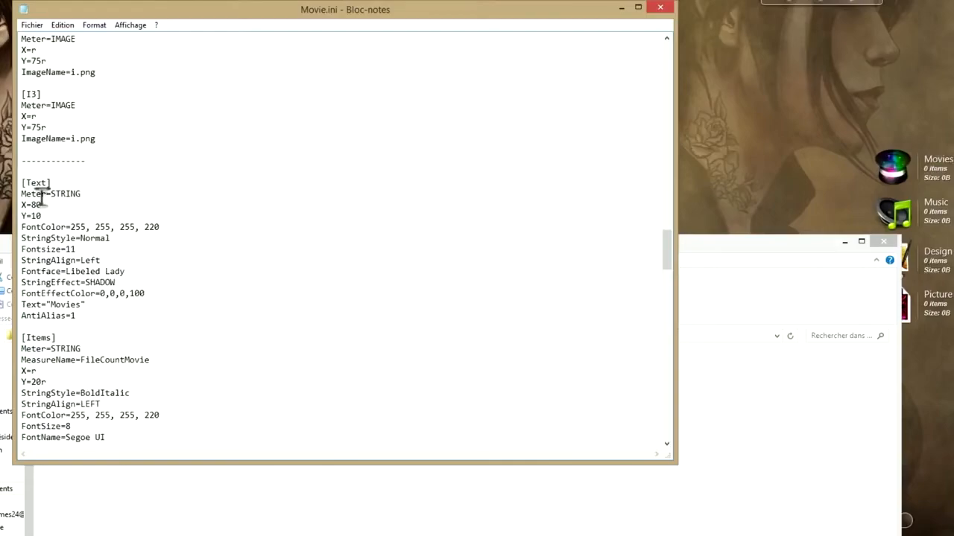
left_click(845, 242)
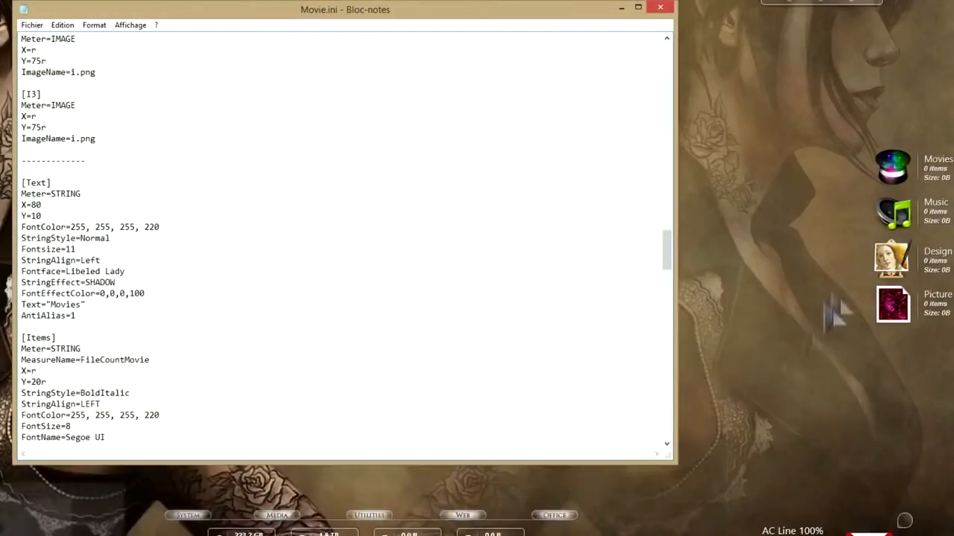
scroll(67, 287, "down", 1)
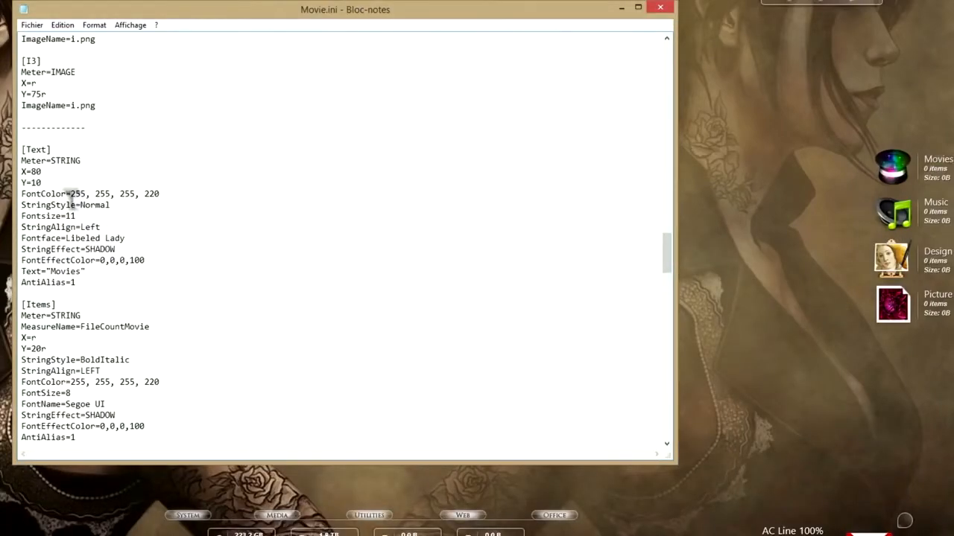
left_click_drag(68, 194, 213, 198)
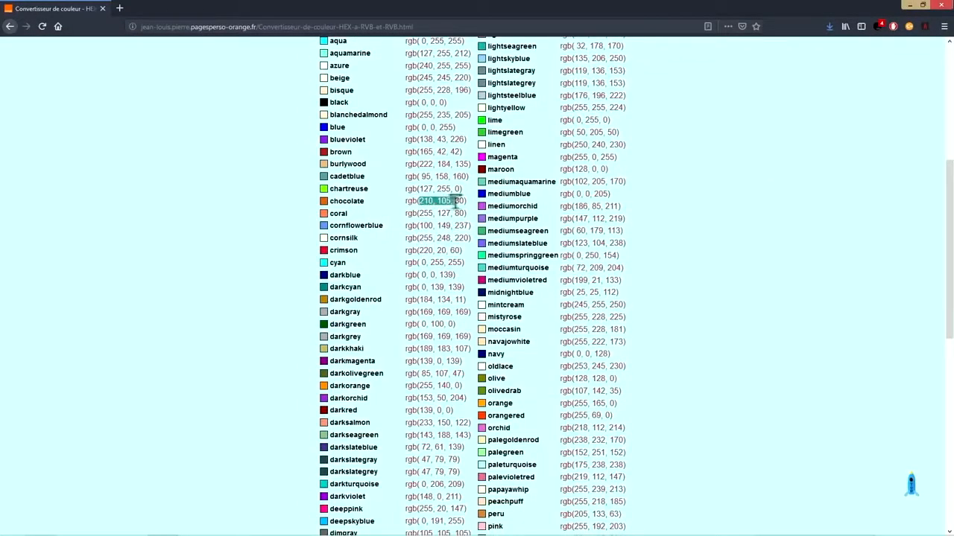
type("210, 105, 30")
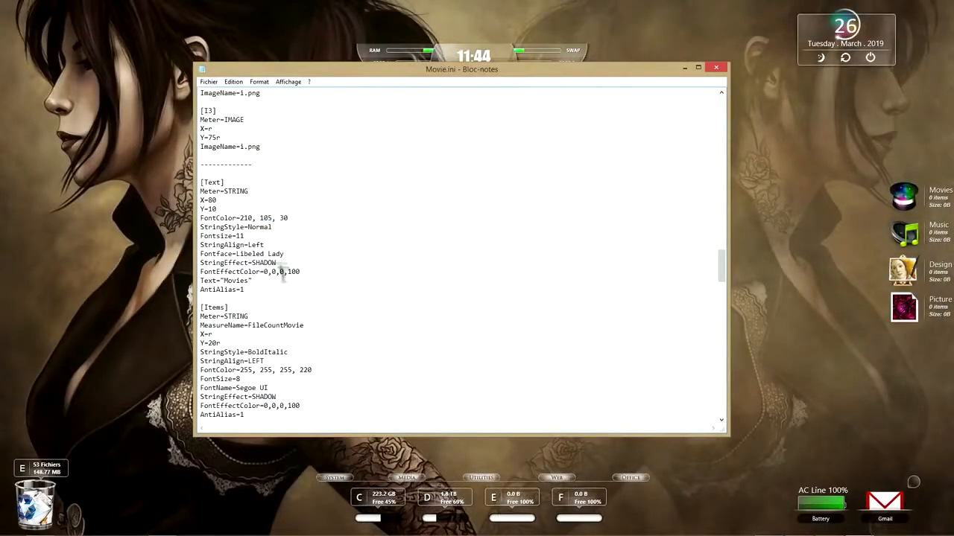
Save Movie.ini and refresh all skins in Rainmeter to apply the new label color.
left_click(209, 81)
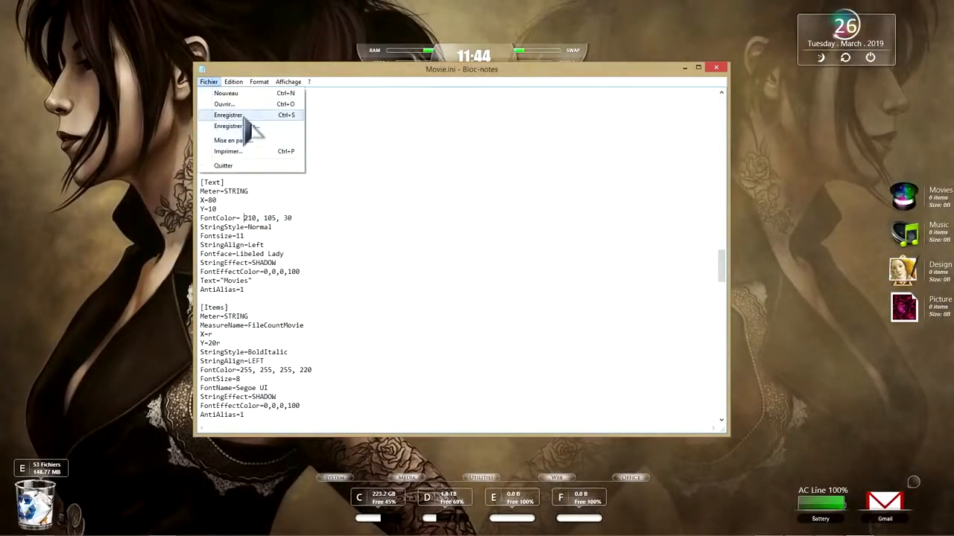
left_click(242, 123)
left_click(800, 533)
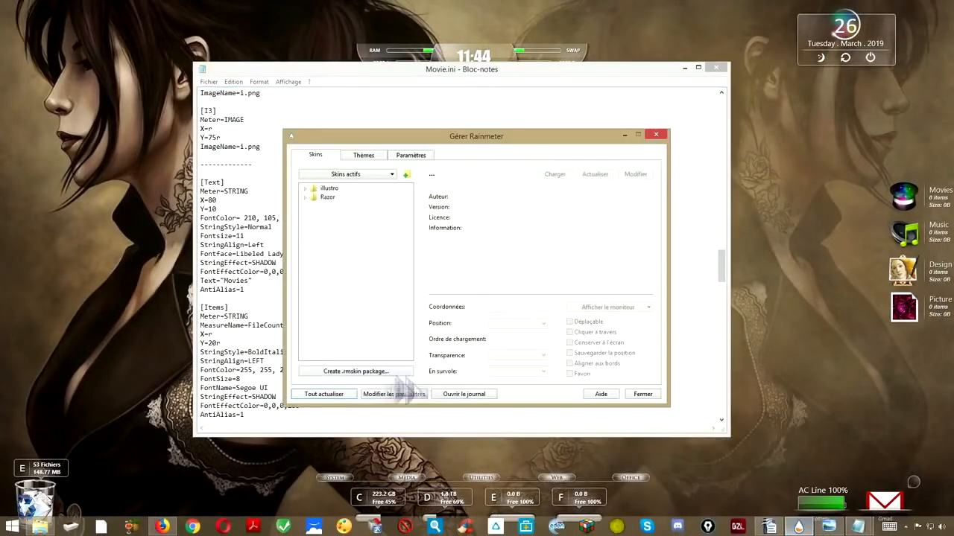
left_click(331, 398)
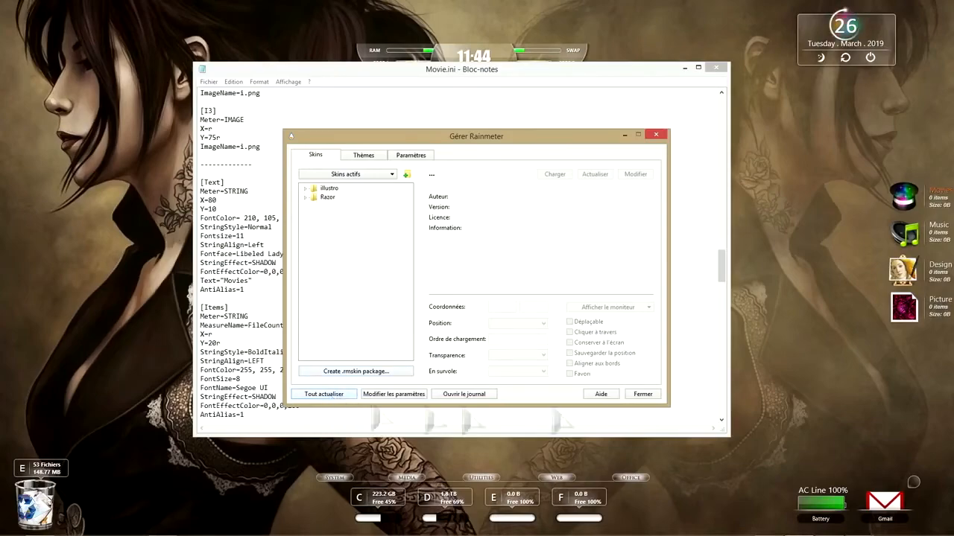
left_click(624, 135)
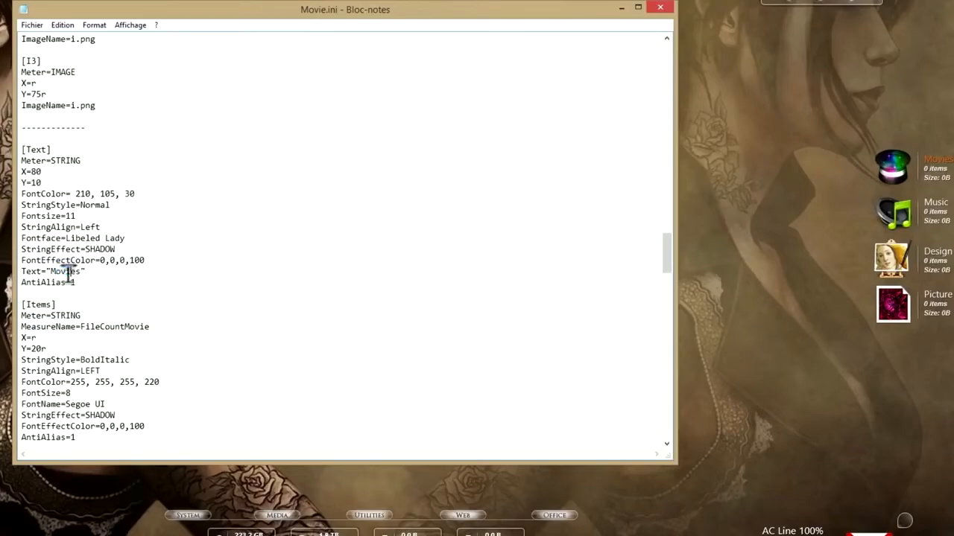
Change the Movies label in the [Text] section to TEST, save Movie.ini and refresh all Rainmeter skins.
left_click_drag(50, 271, 79, 272)
type("TEST")
left_click(32, 25)
left_click(67, 67)
left_click(721, 535)
left_click(191, 413)
left_click(569, 410)
Examine the [Text] and [Items] sections of Movie.ini, including the item count placeholder %1.
scroll(187, 340, "down", 4)
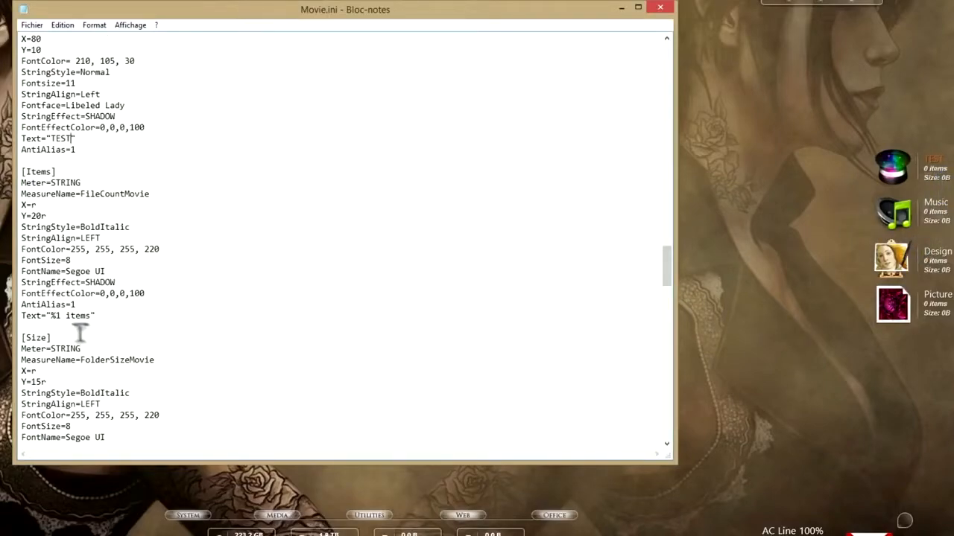
scroll(90, 332, "up", 1)
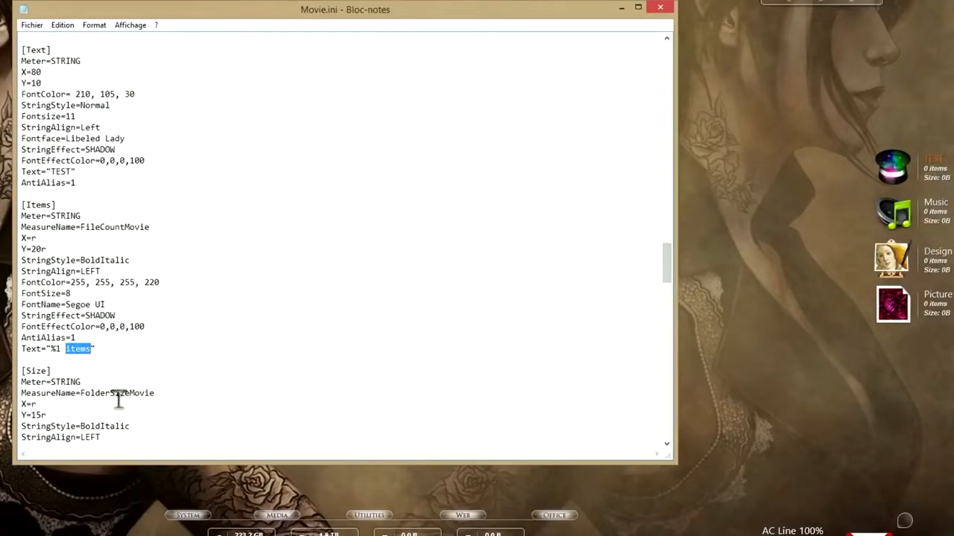
left_click(23, 50)
left_click_drag(22, 49, 64, 54)
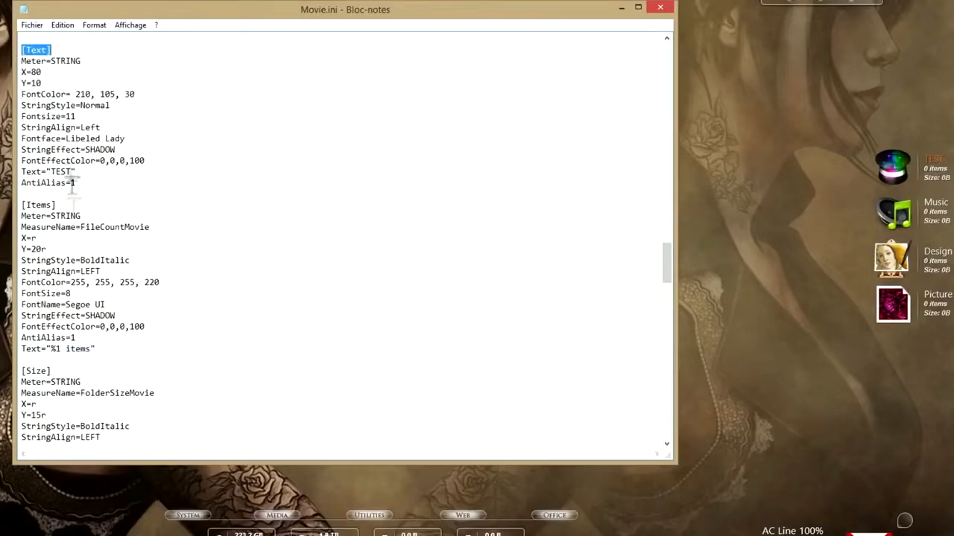
left_click_drag(22, 205, 112, 348)
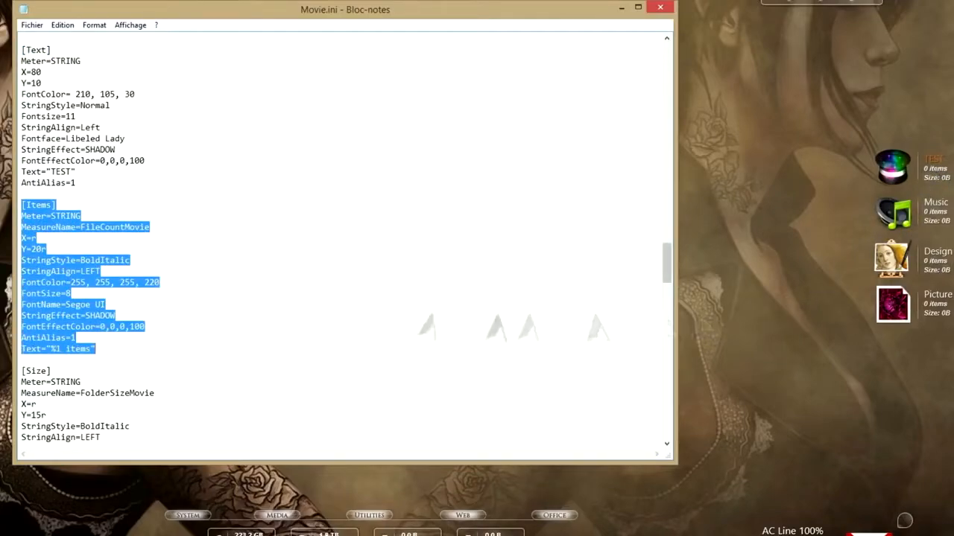
left_click(56, 356)
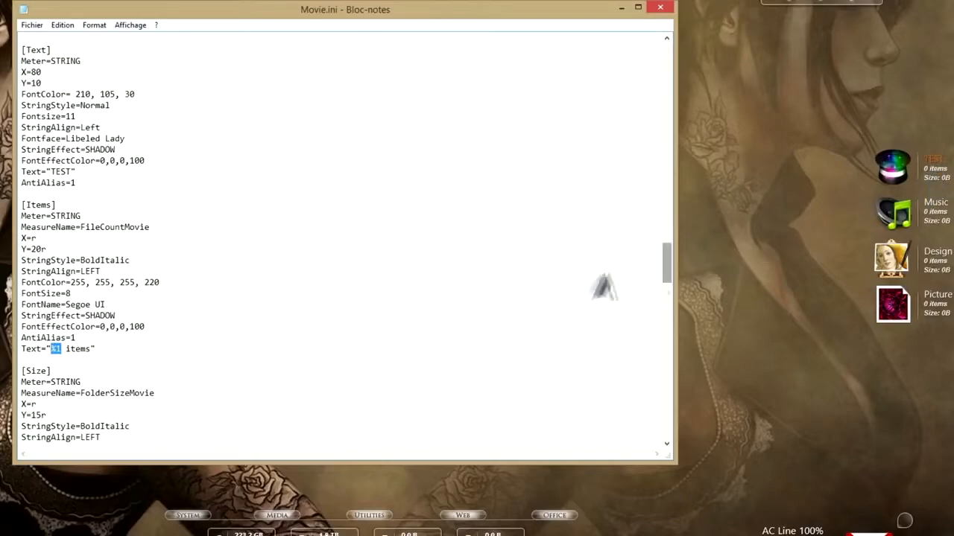
In the [Size] section, replace the word Size in the Text value with Taille, save Movie.ini and refresh all Rainmeter skins.
scroll(89, 359, "down", 3)
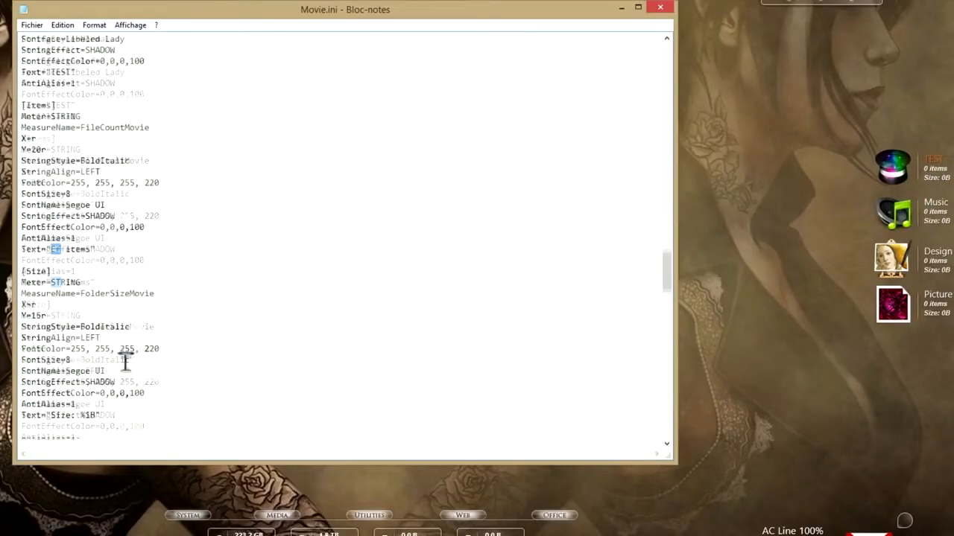
left_click_drag(20, 272, 101, 415)
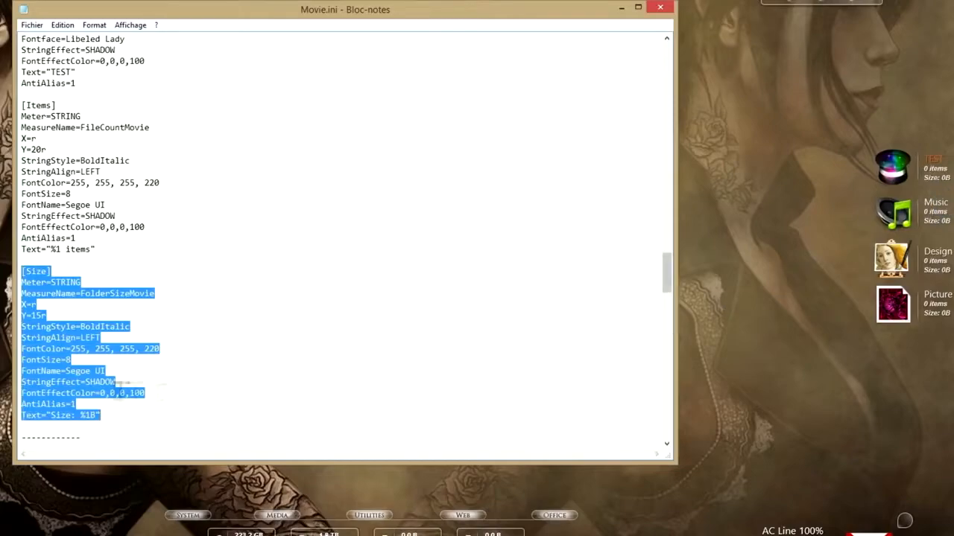
left_click(58, 422)
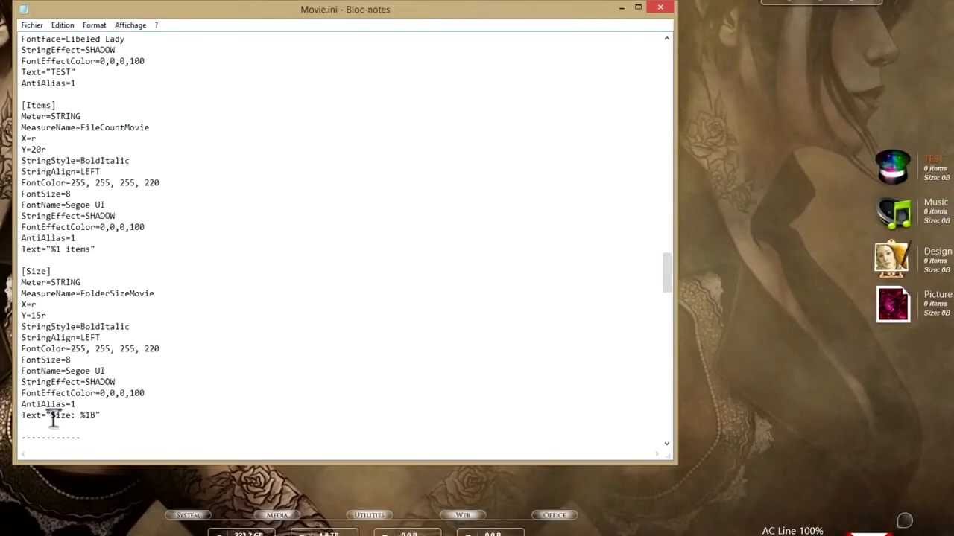
type("Tai")
left_click(32, 25)
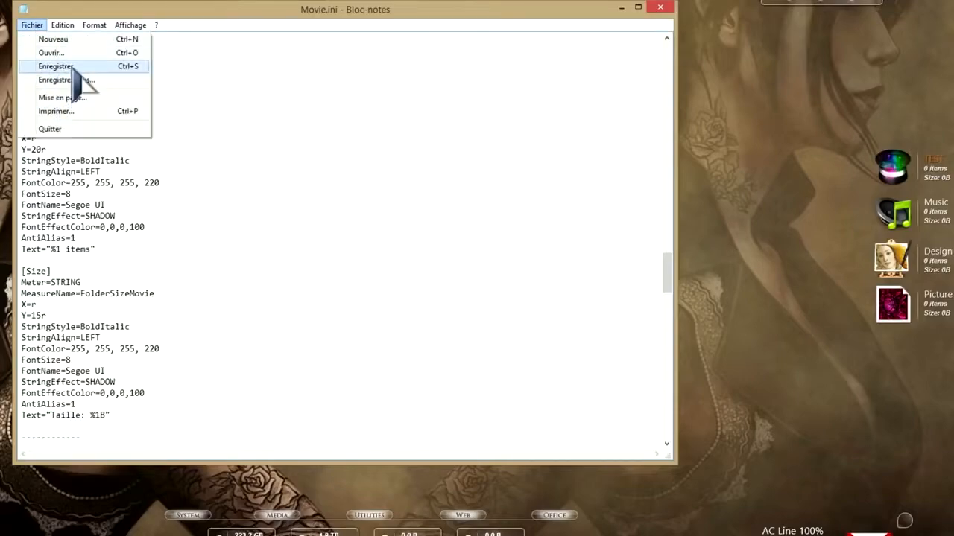
left_click(63, 67)
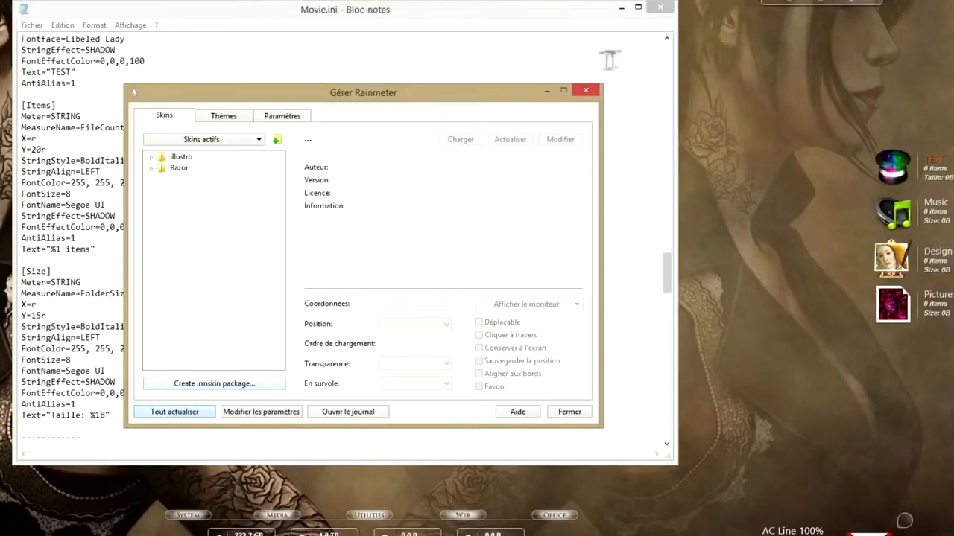
left_click(170, 410)
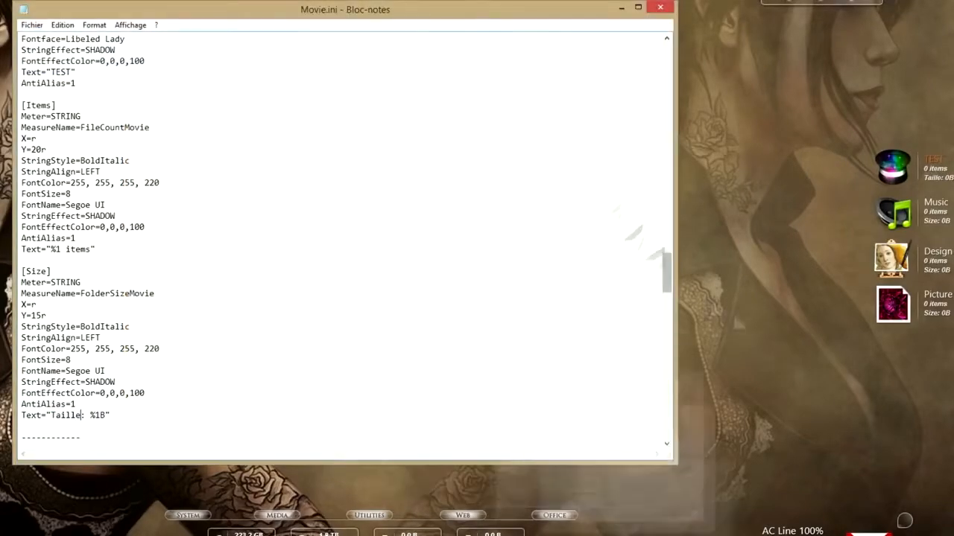
Examine the %1B size placeholder and the matching Text, Items and Size sections for Music and Design in Movie.ini.
double_click(101, 416)
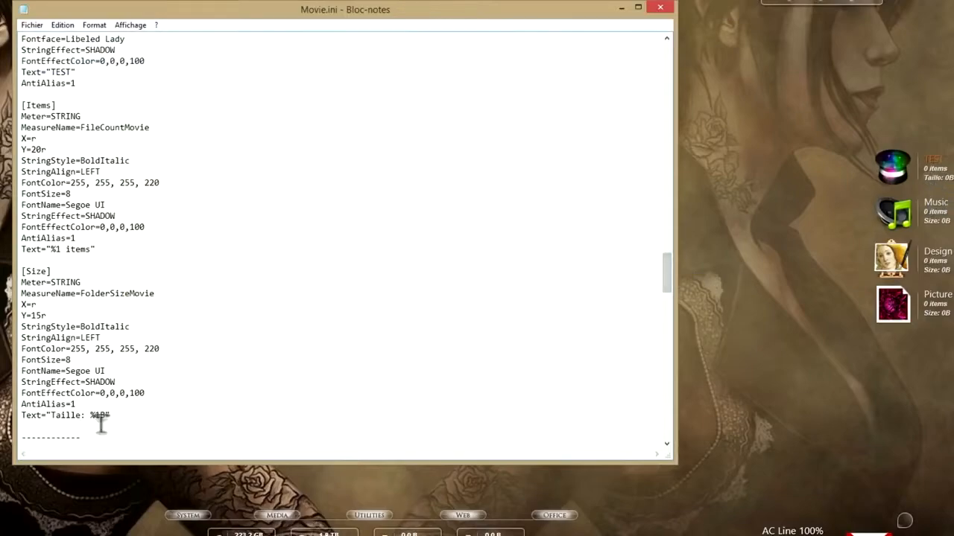
left_click(156, 418)
scroll(188, 393, "down", 8)
scroll(190, 391, "down", 1)
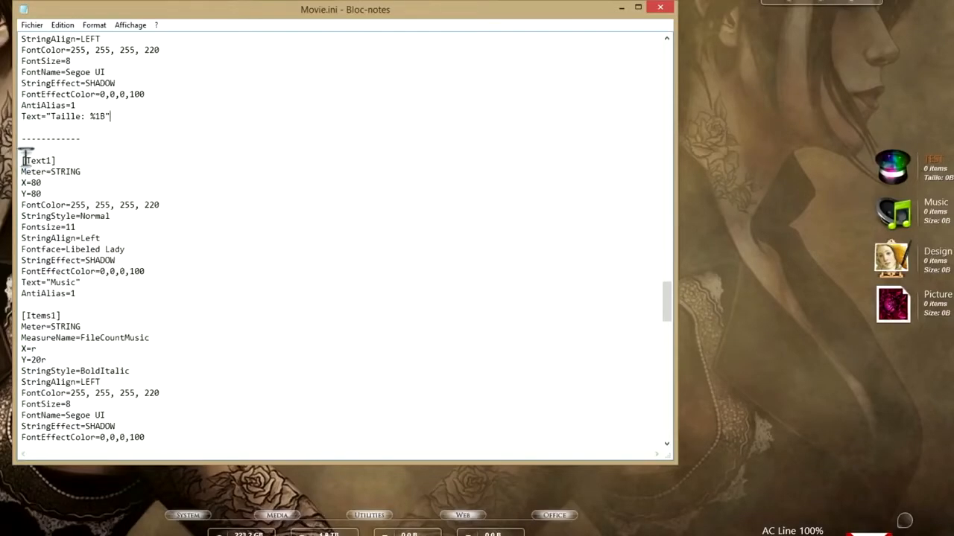
left_click_drag(22, 160, 97, 313)
double_click(67, 283)
left_click(50, 315)
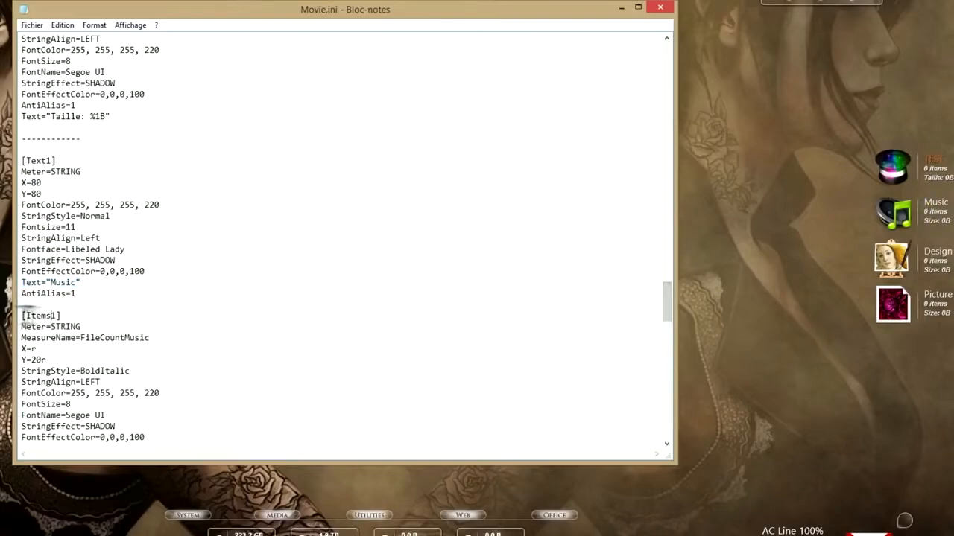
scroll(56, 324, "down", 3)
scroll(58, 322, "down", 4)
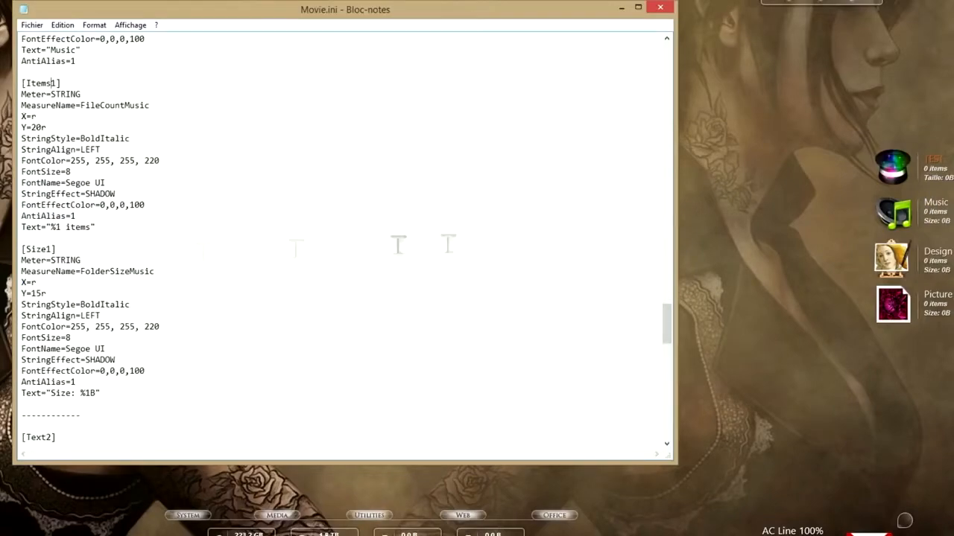
scroll(133, 317, "down", 4)
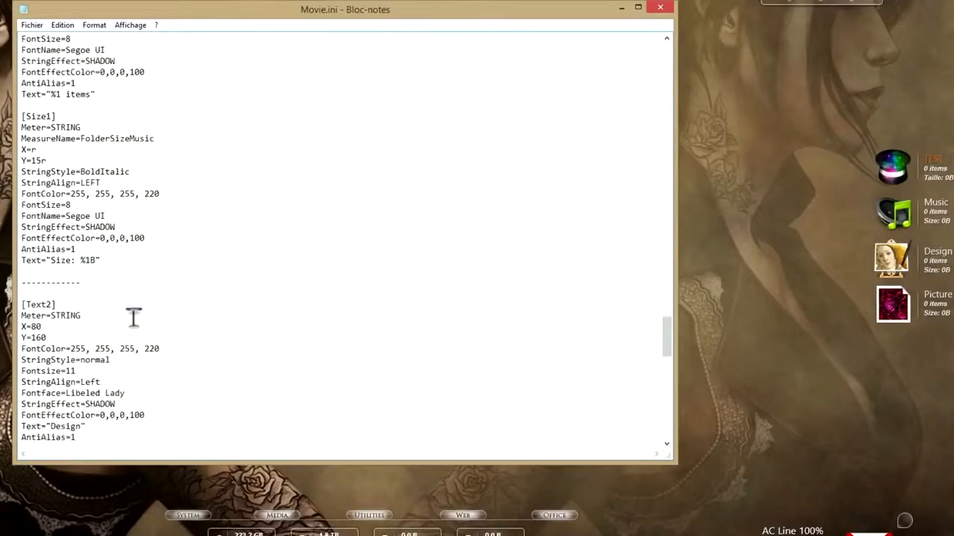
scroll(134, 317, "down", 2)
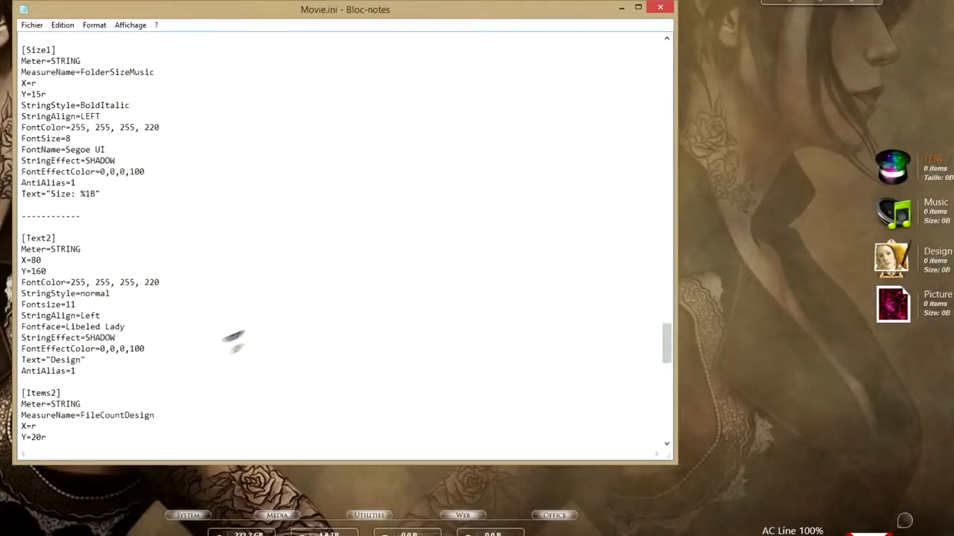
scroll(133, 382, "down", 1)
scroll(78, 362, "down", 7)
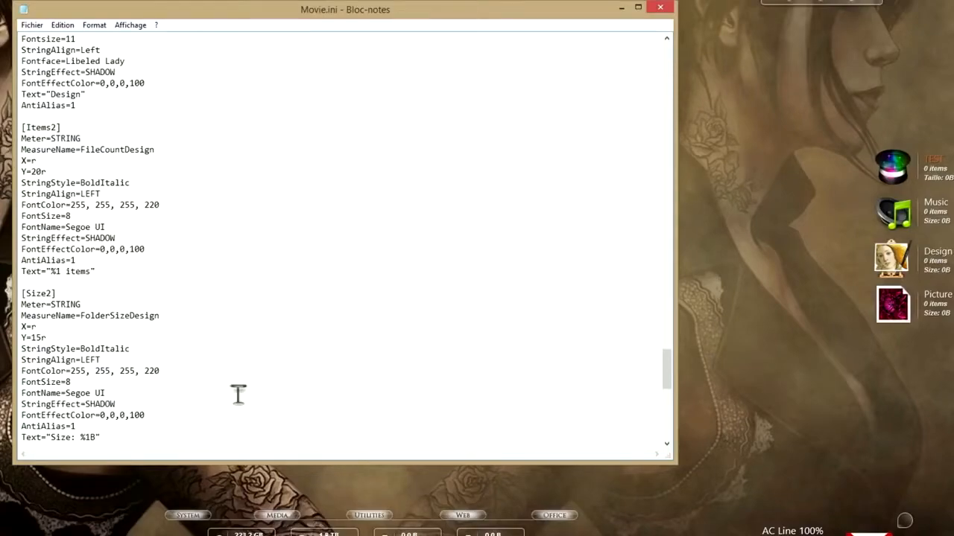
Examine the [I] to [I3] image sections in Movie.ini and the I.png separator image they use in the x64 folder.
scroll(238, 395, "up", 20)
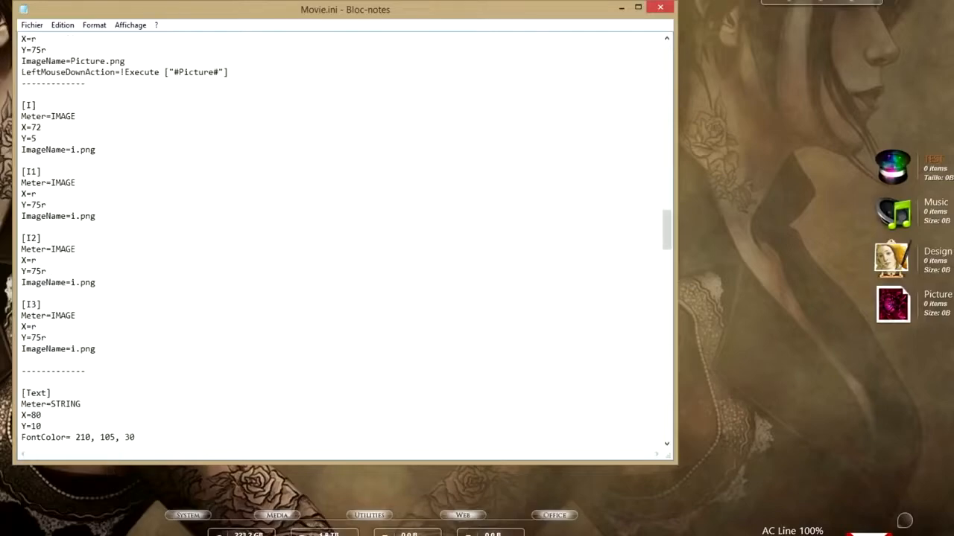
left_click(268, 535)
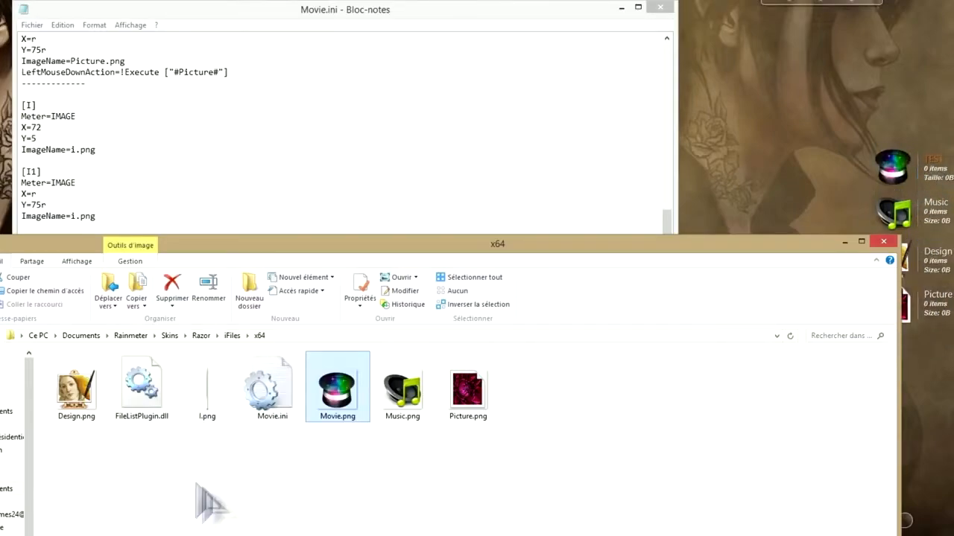
left_click(210, 394)
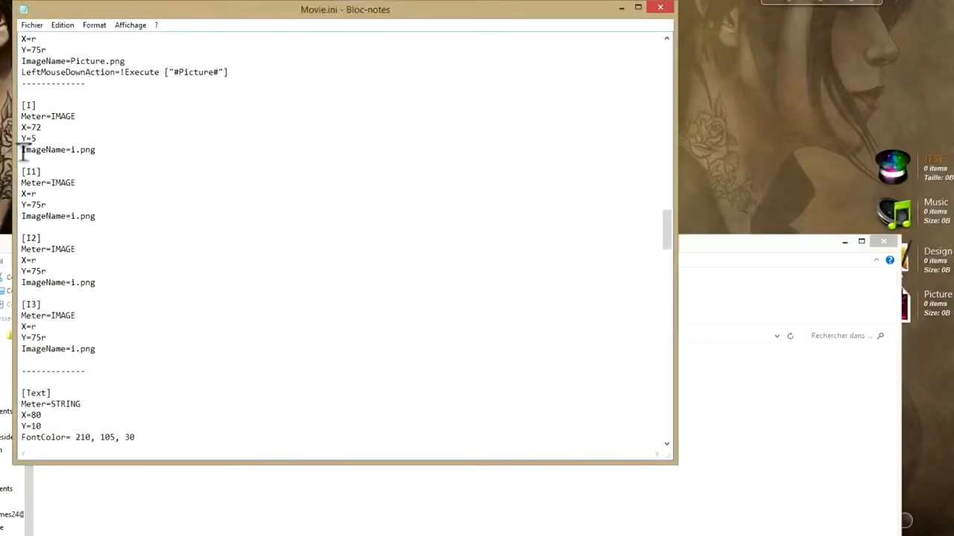
left_click_drag(22, 150, 78, 149)
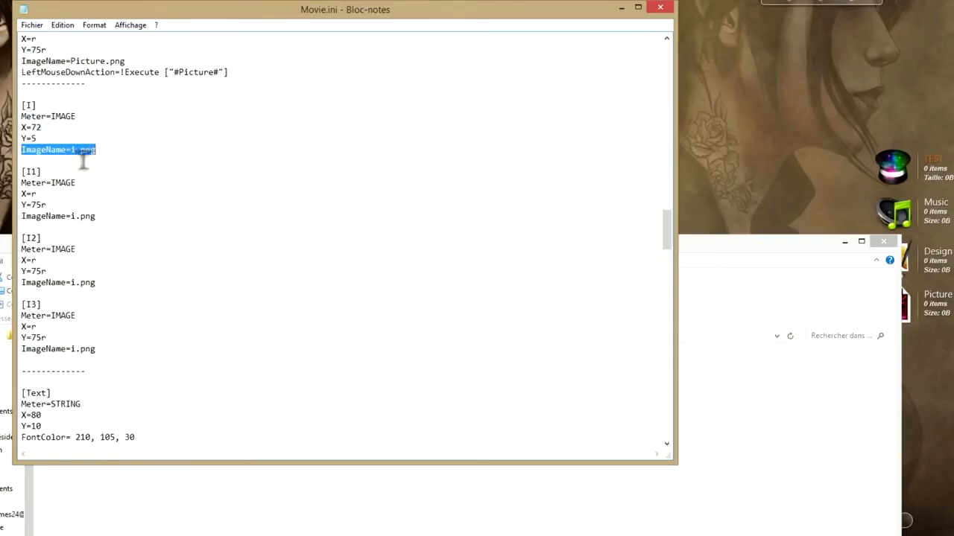
scroll(81, 137, "up", 4)
scroll(64, 157, "down", 3)
scroll(117, 397, "up", 2)
scroll(117, 398, "down", 2)
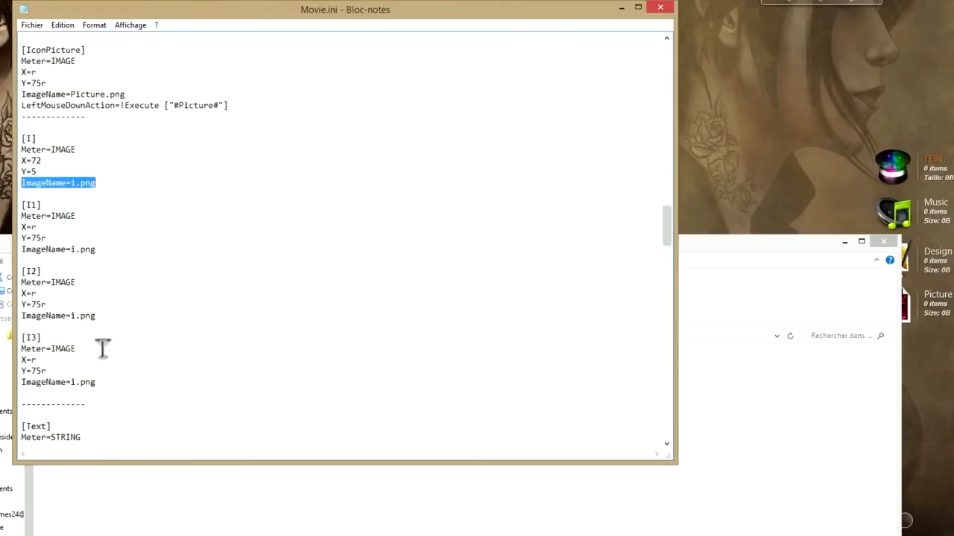
left_click(726, 485)
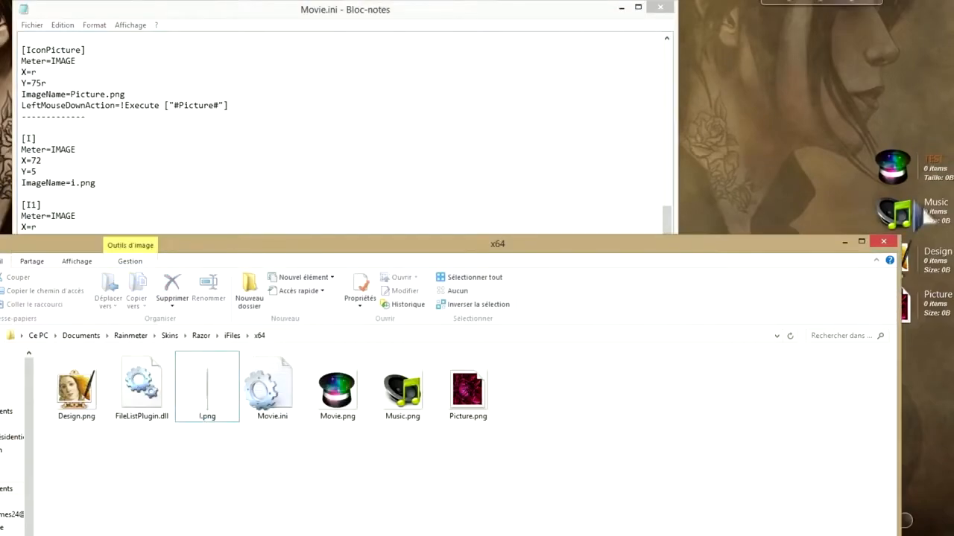
Close the x64 folder and Movie.ini, and open the date skin's Date.ini for editing.
left_click(883, 241)
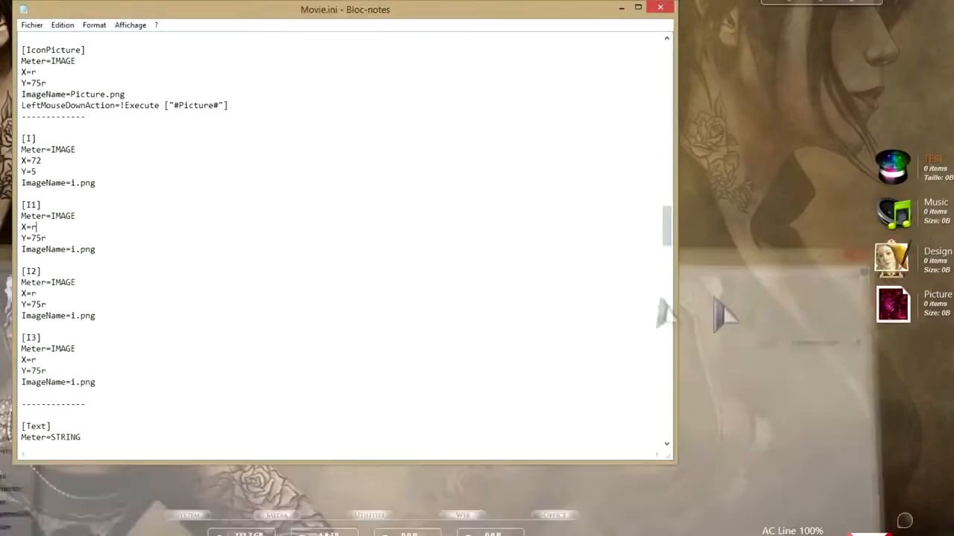
left_click(659, 7)
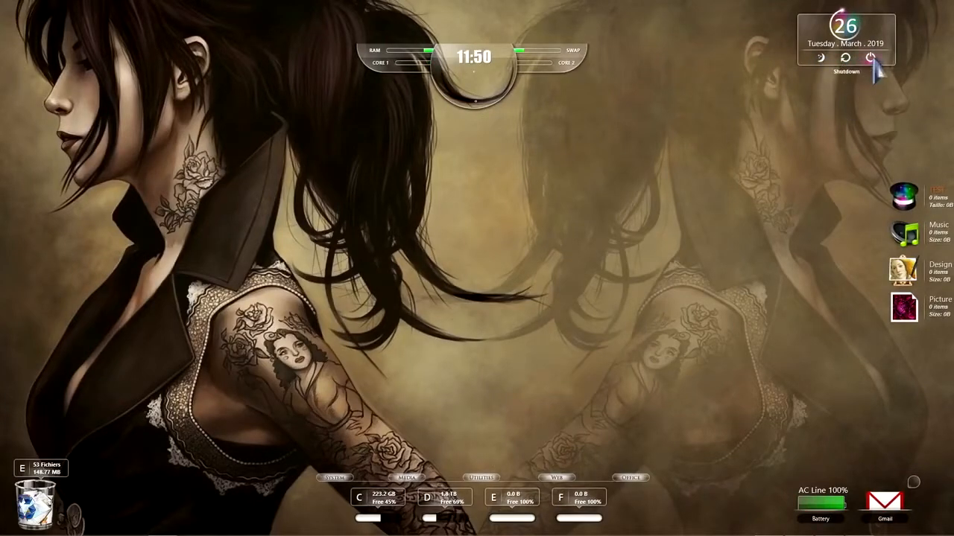
right_click(838, 30)
left_click(873, 101)
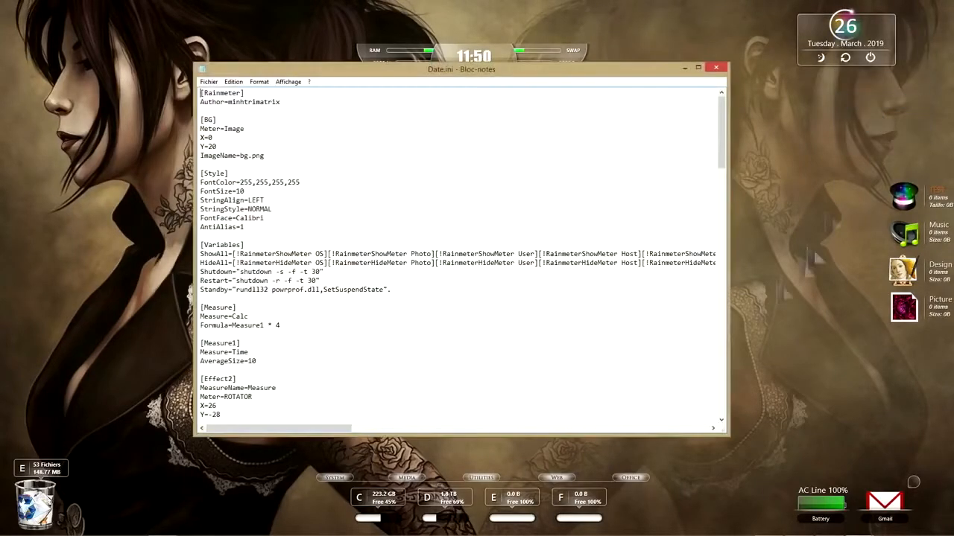
left_click_drag(447, 80, 455, 113)
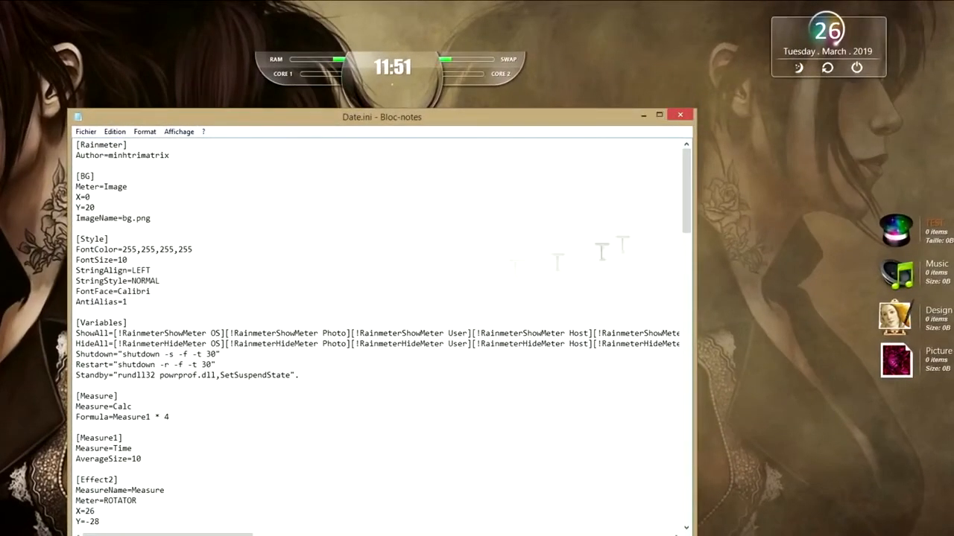
In the [StandbyLabel] section of Date.ini, change the Text value to Veille.
left_click_drag(697, 182, 687, 477)
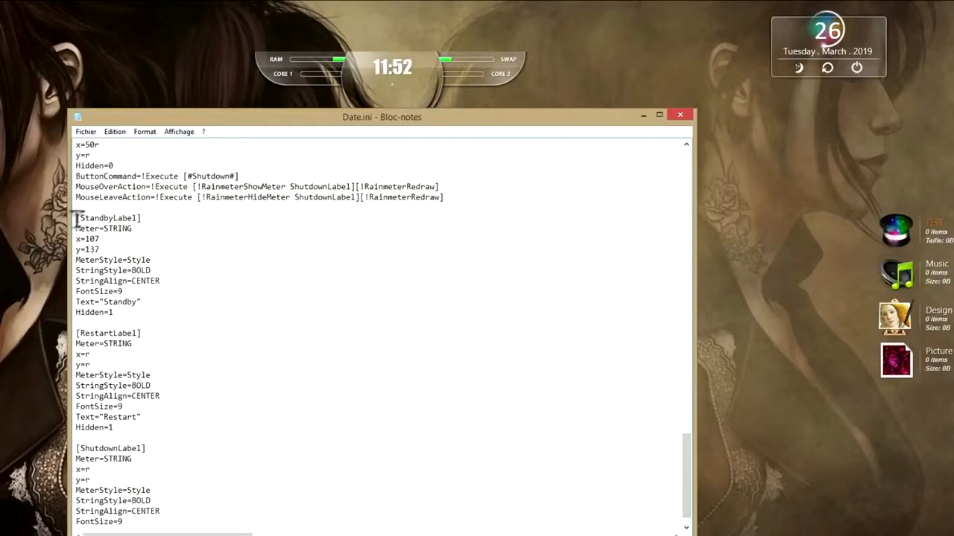
left_click_drag(76, 217, 139, 217)
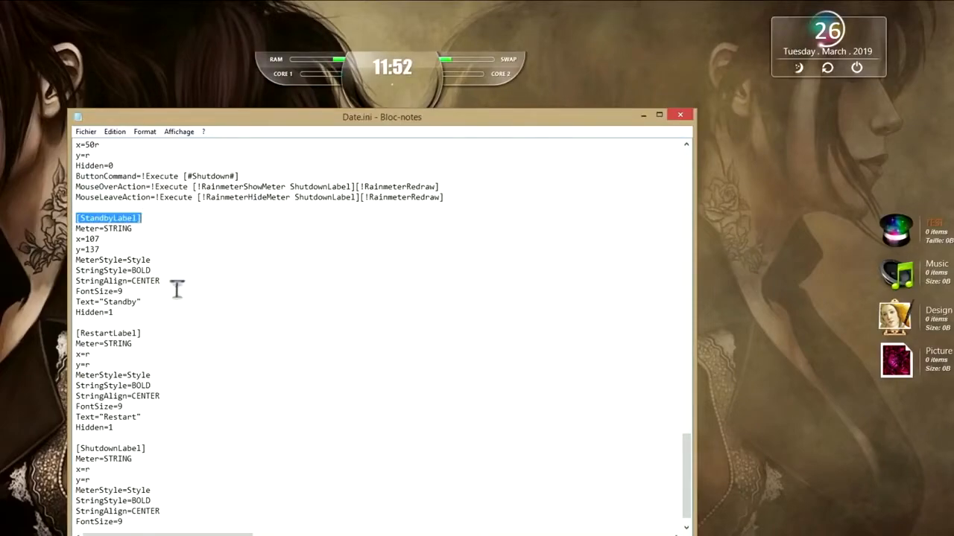
left_click(135, 231)
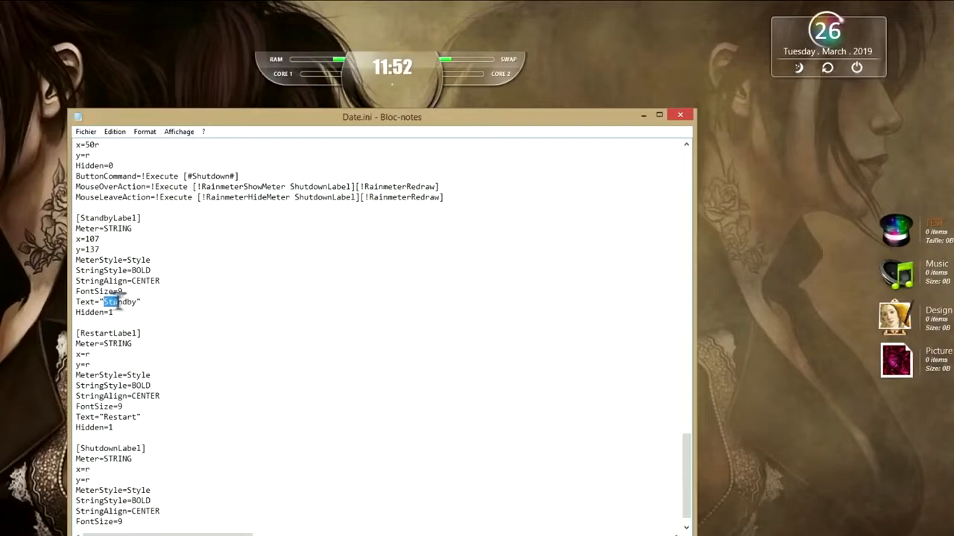
type("Veille")
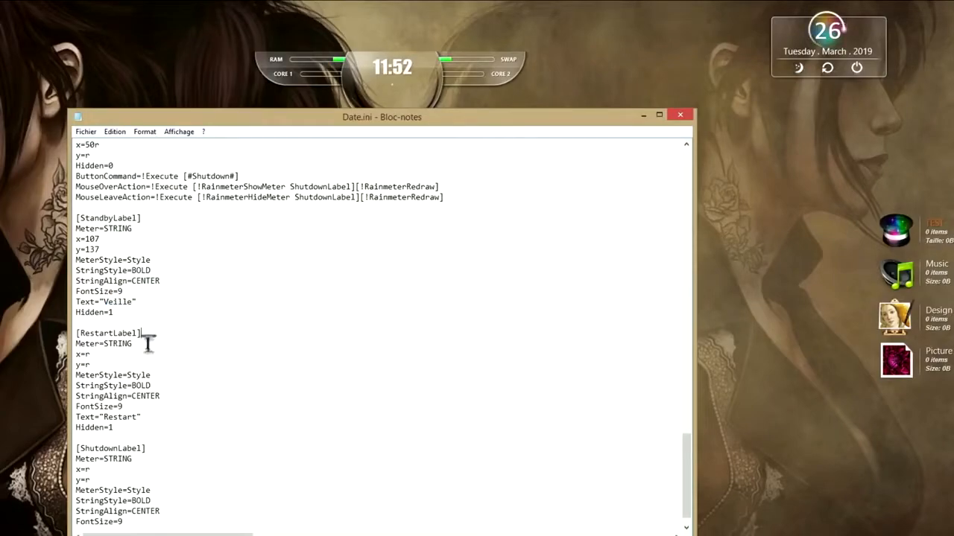
Change the [RestartLabel] text to Redémarrer and the [ShutdownLabel] text to Arrêt in Date.ini.
scroll(149, 342, "down", 1)
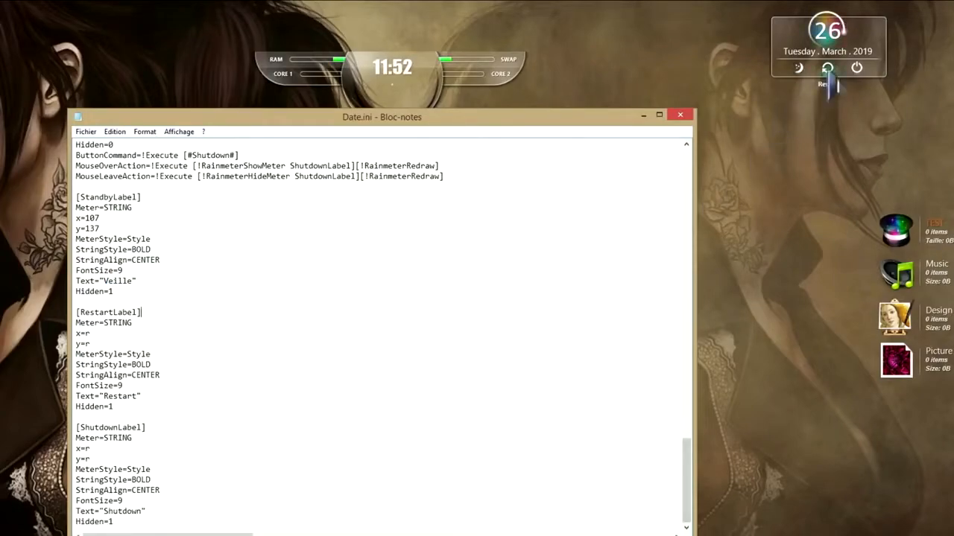
type("R")
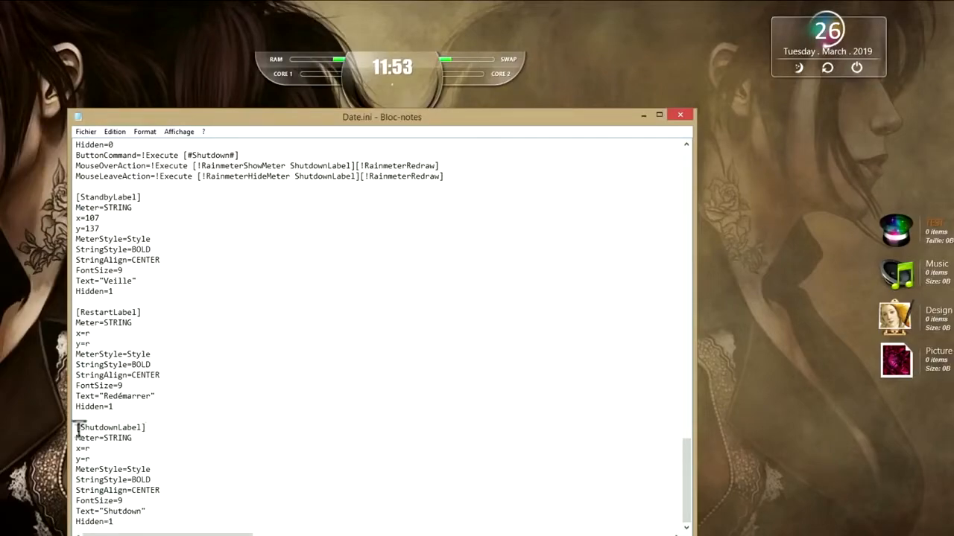
left_click_drag(104, 513, 137, 508)
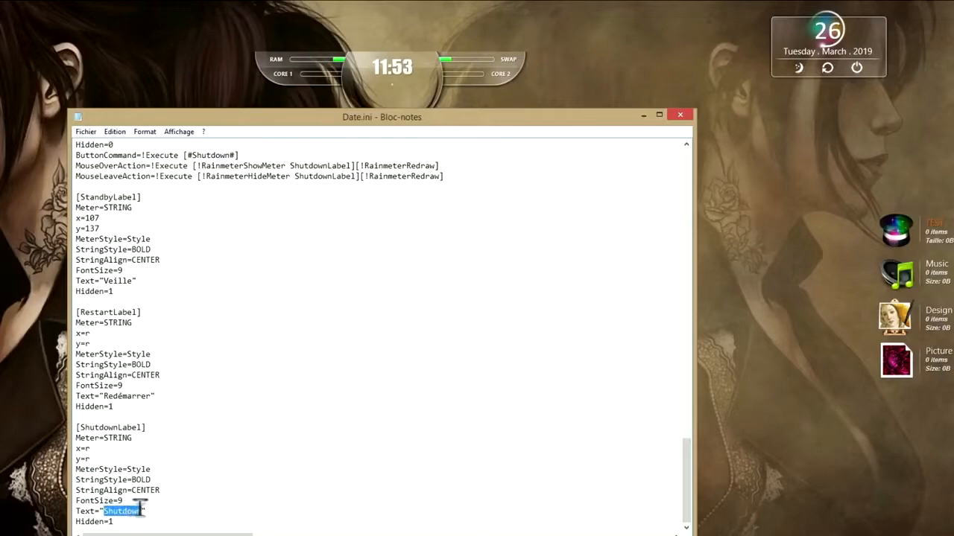
type("Arrê")
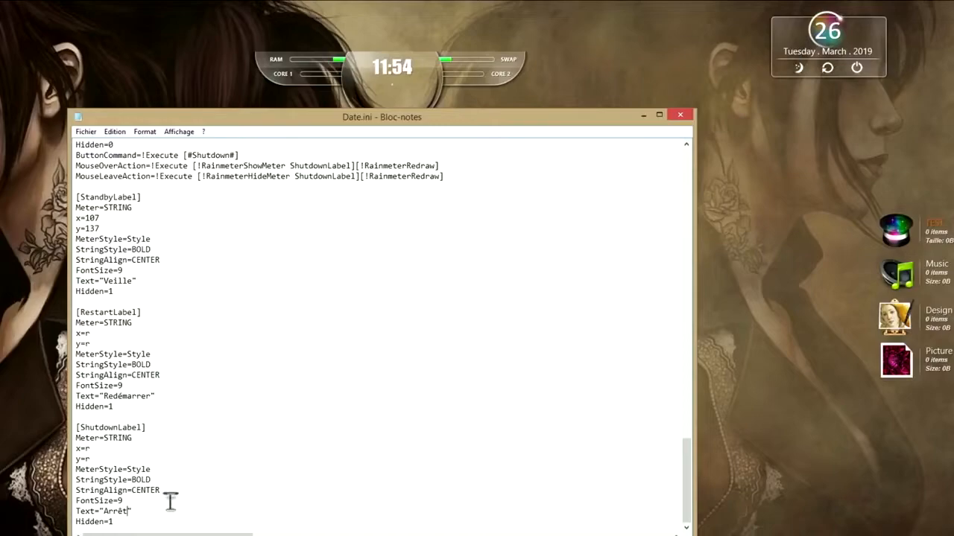
Add the line FormatLocale=fr-FR below the Format line in the [MeasureWeek] section of Date.ini.
left_click_drag(687, 450, 693, 303)
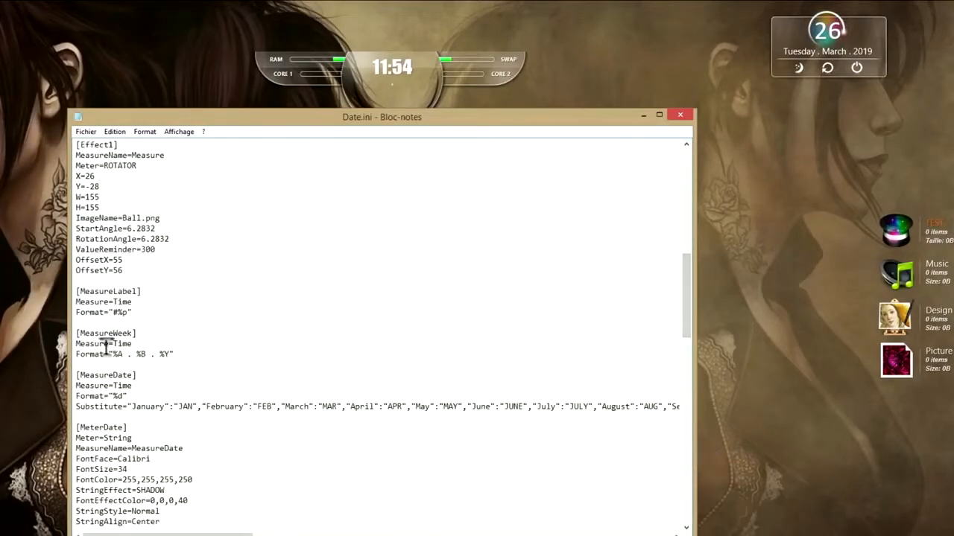
left_click_drag(138, 333, 75, 334)
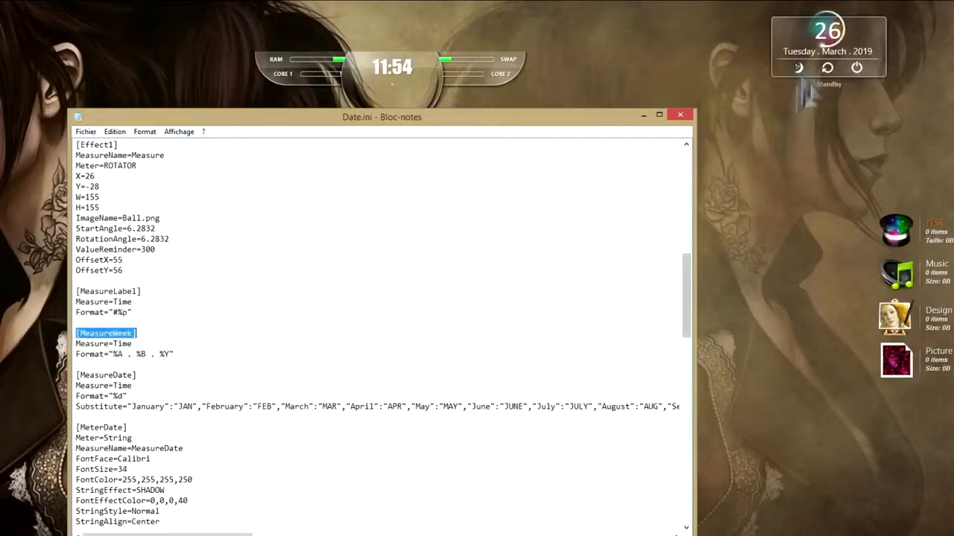
left_click(186, 354)
key("Return")
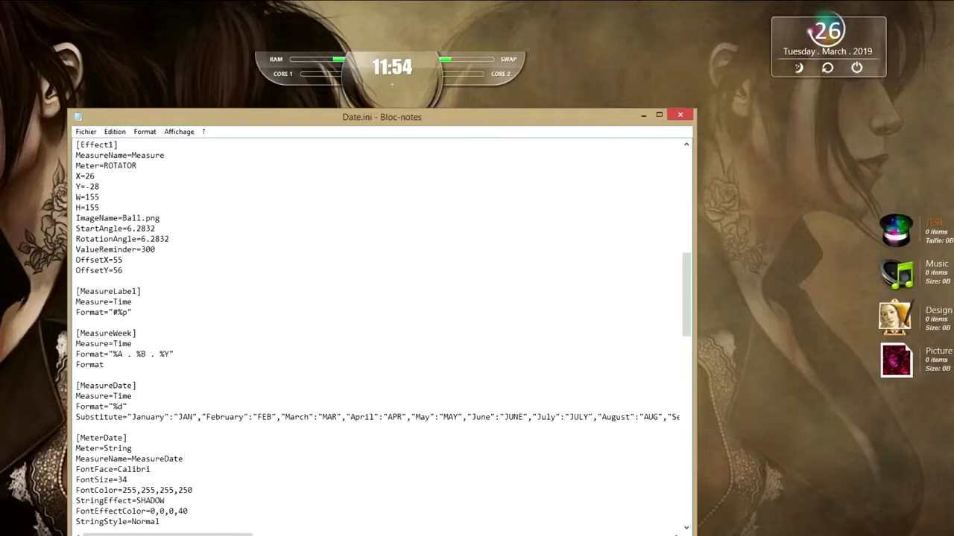
type("FormatLocale=fr-FR")
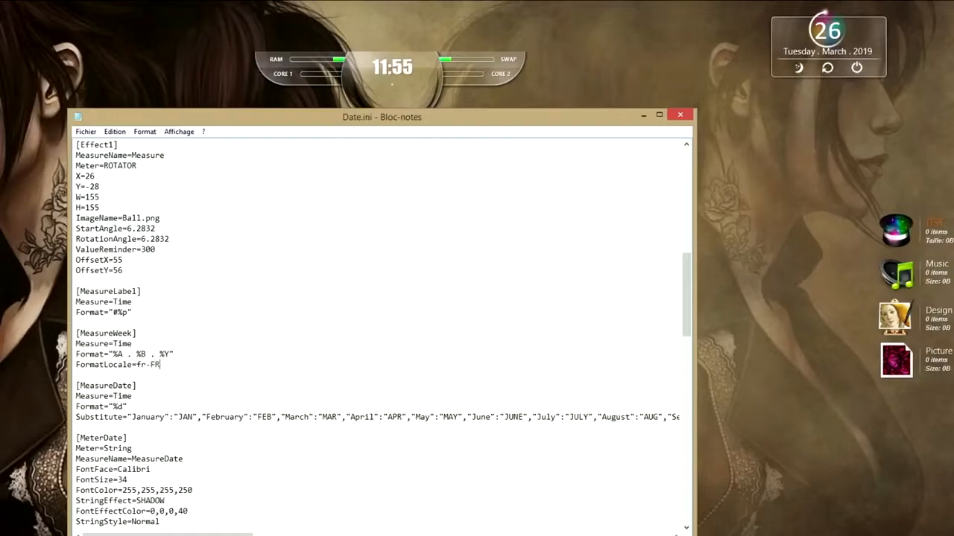
Save Date.ini and refresh all skins in Rainmeter to apply the French labels and date locale.
left_click(84, 132)
left_click(111, 171)
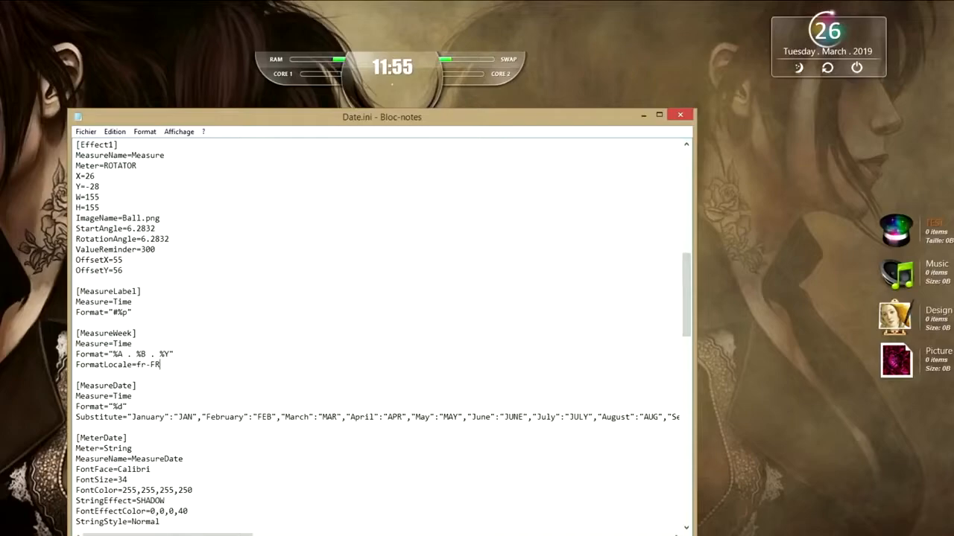
left_click(224, 463)
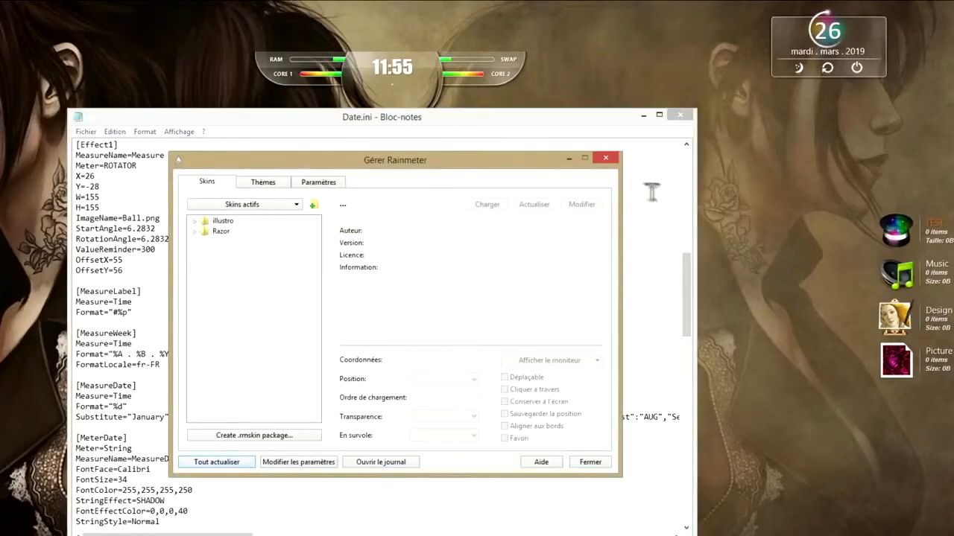
left_click(570, 158)
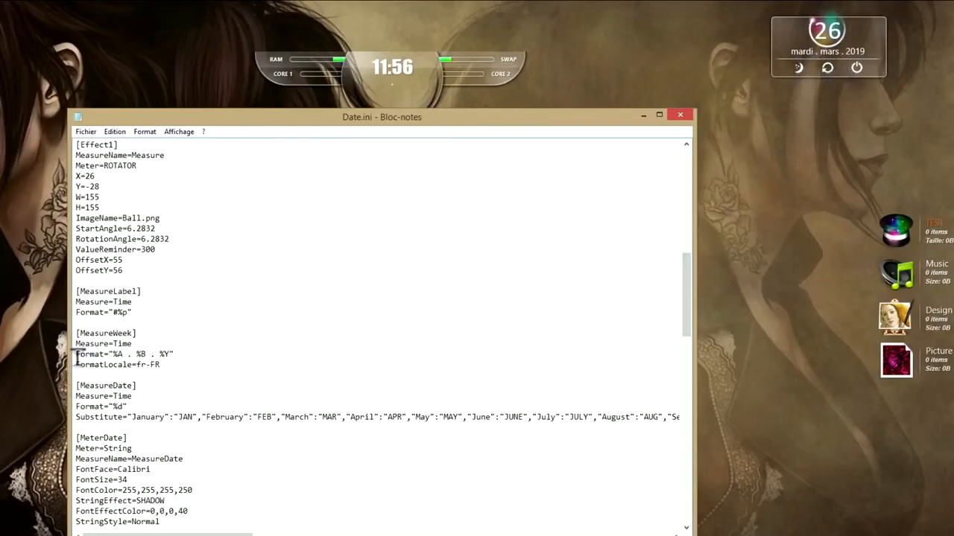
Swap the day and month codes in the [MeasureWeek] Format value to "%B . %A . %Y" and save Date.ini.
left_click_drag(77, 356, 187, 354)
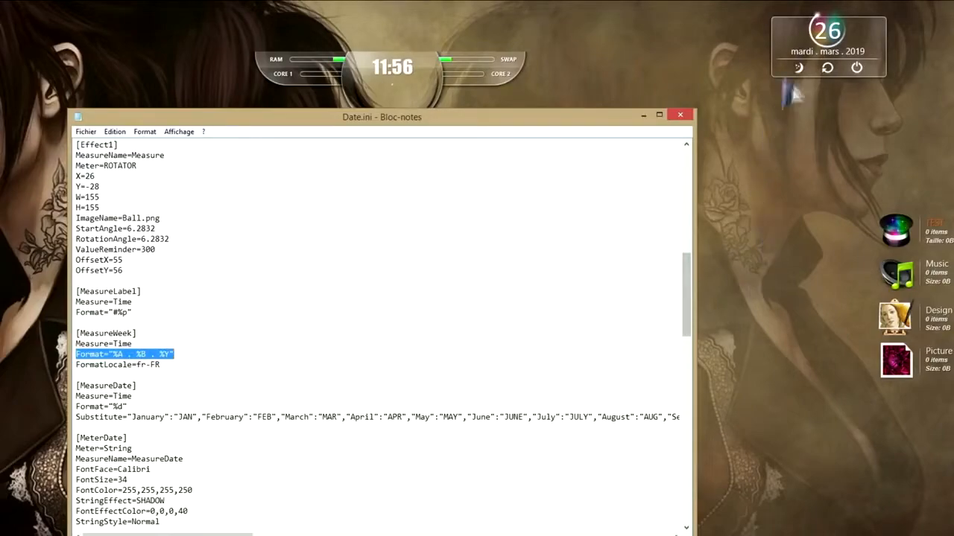
left_click(123, 354)
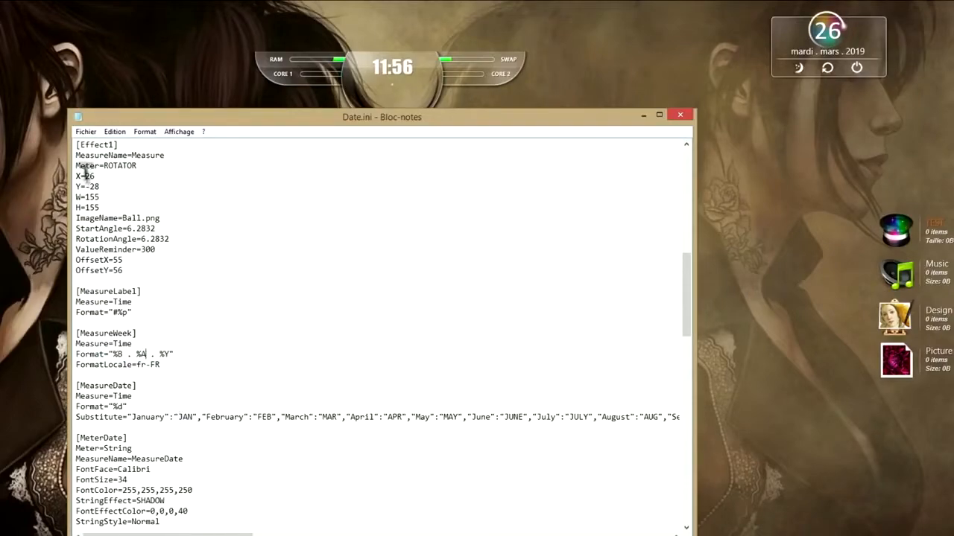
left_click(88, 132)
left_click(111, 171)
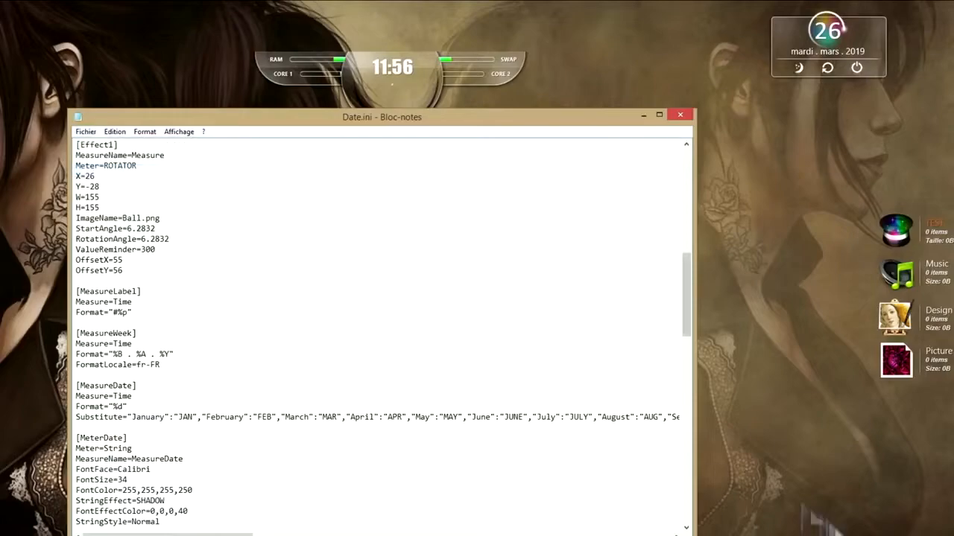
Refresh all skins in Rainmeter to apply the swapped month and day order to the date skin.
right_click(682, 534)
left_click(689, 390)
left_click(227, 463)
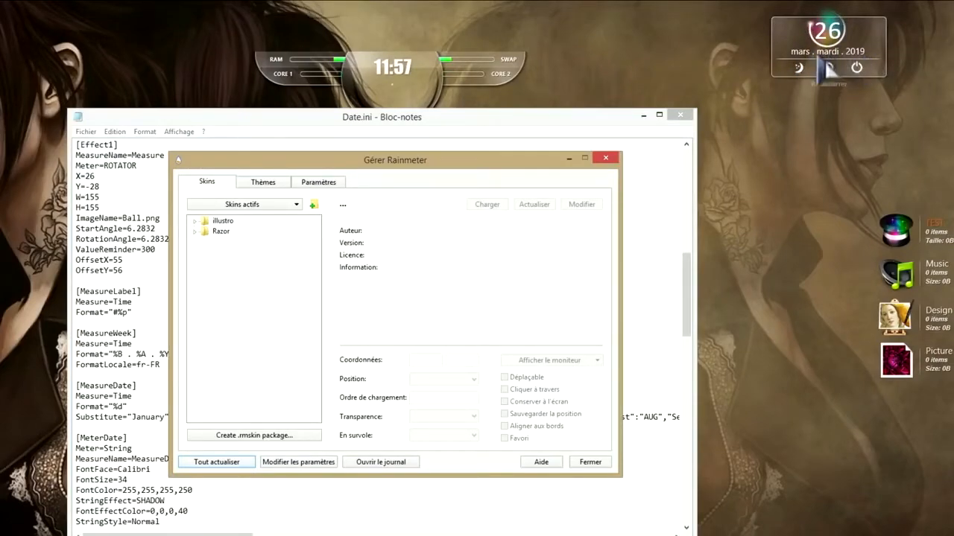
left_click(828, 67)
Remove the %A weekday code from the [MeasureWeek] Format value, making it "%B . %Y", and save Date.ini.
left_click(145, 355)
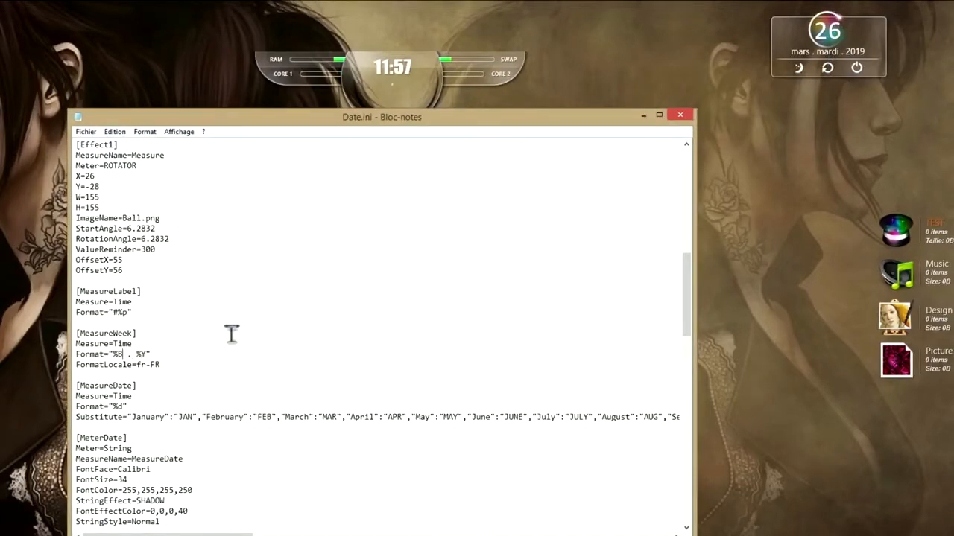
left_click(86, 131)
left_click(112, 170)
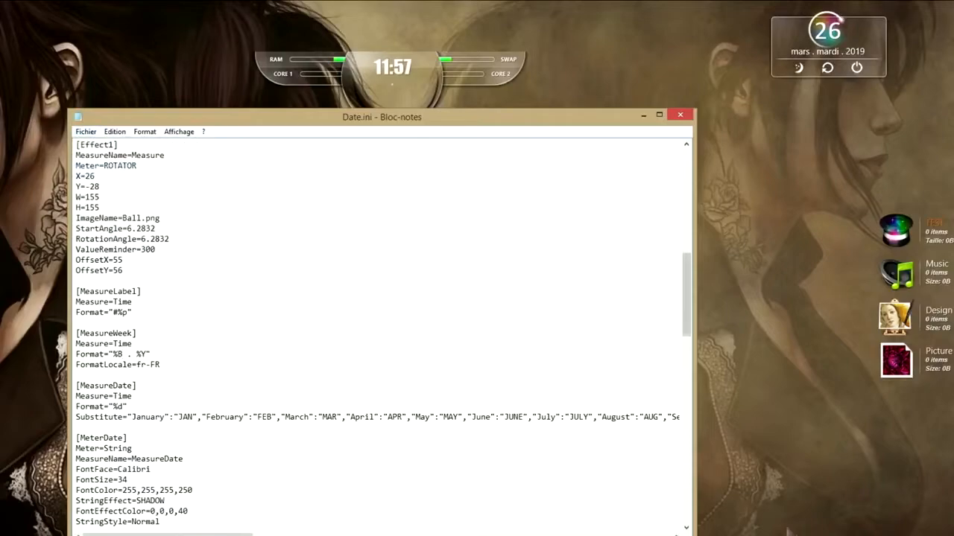
Refresh all skins to apply the month-and-year date format, and close the Rainmeter manager.
key("alt+Tab")
left_click(216, 461)
left_click(605, 158)
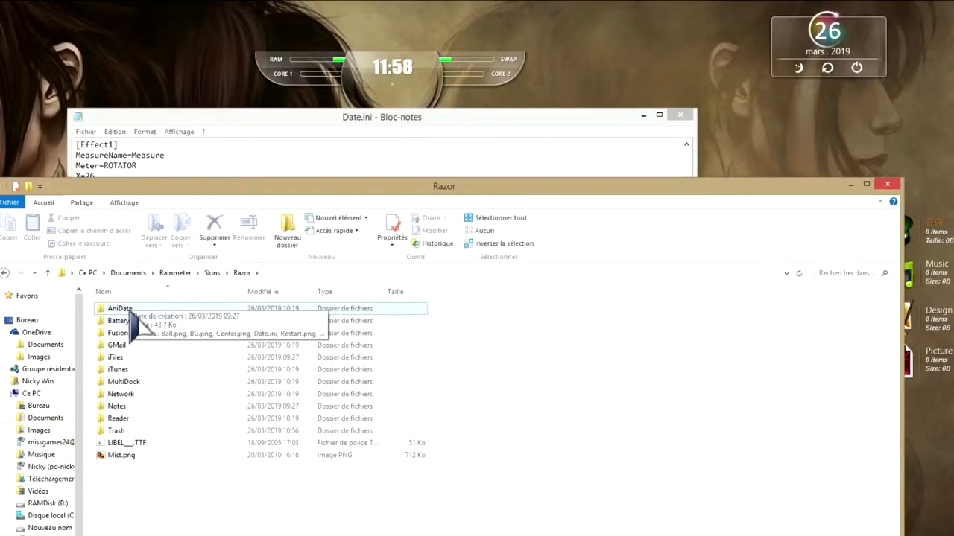
Open the AniDate folder of the Razor skins and select the Center.png image.
double_click(133, 314)
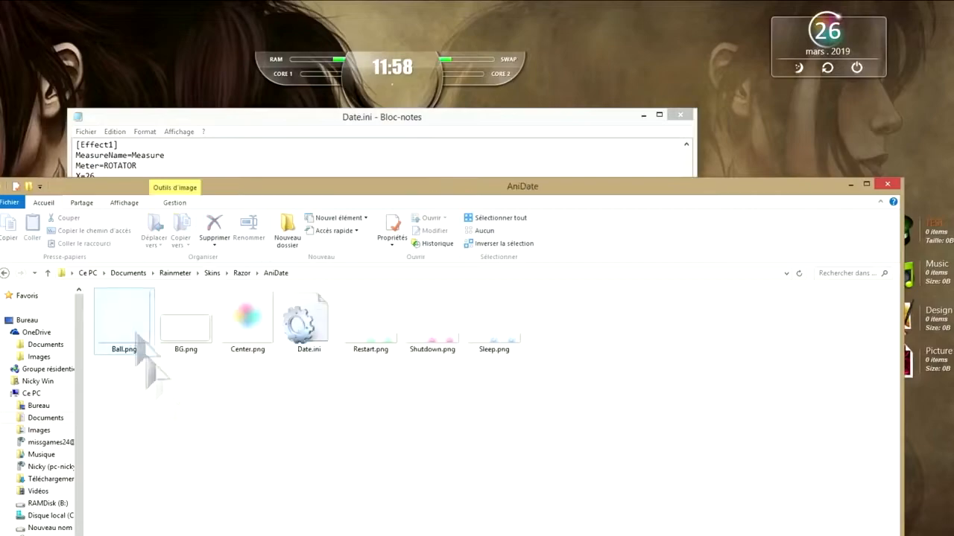
left_click(240, 340)
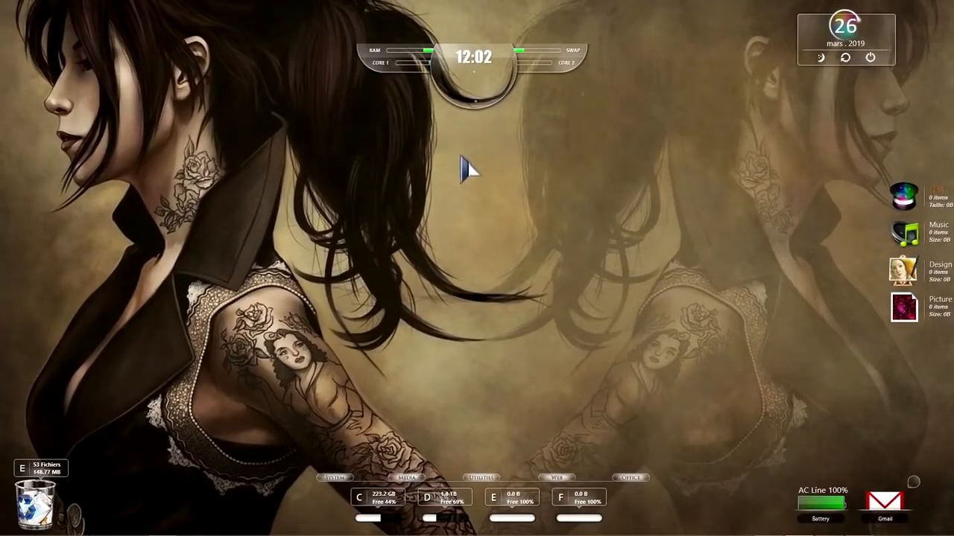
Open the Razor\Fusion clock skin's Glass.ini file for editing.
right_click(453, 91)
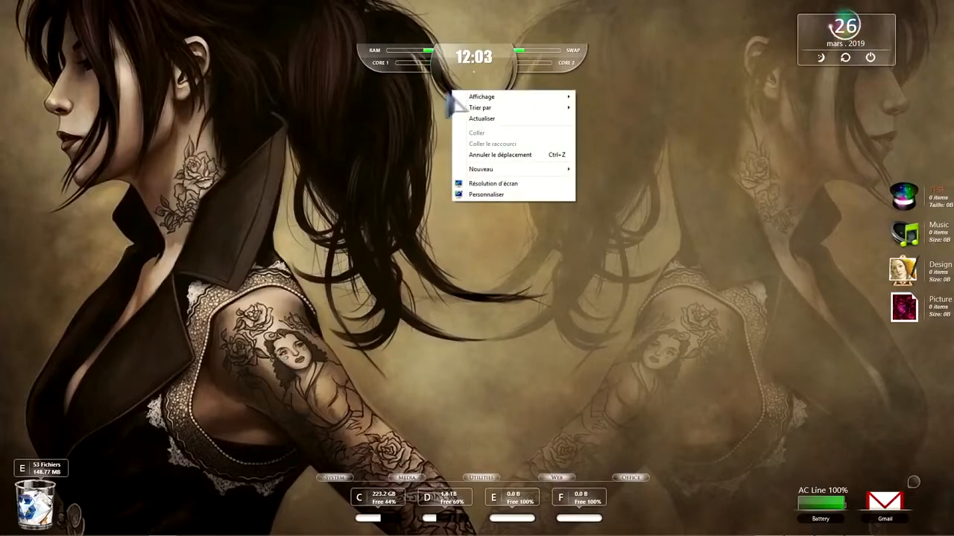
right_click(389, 71)
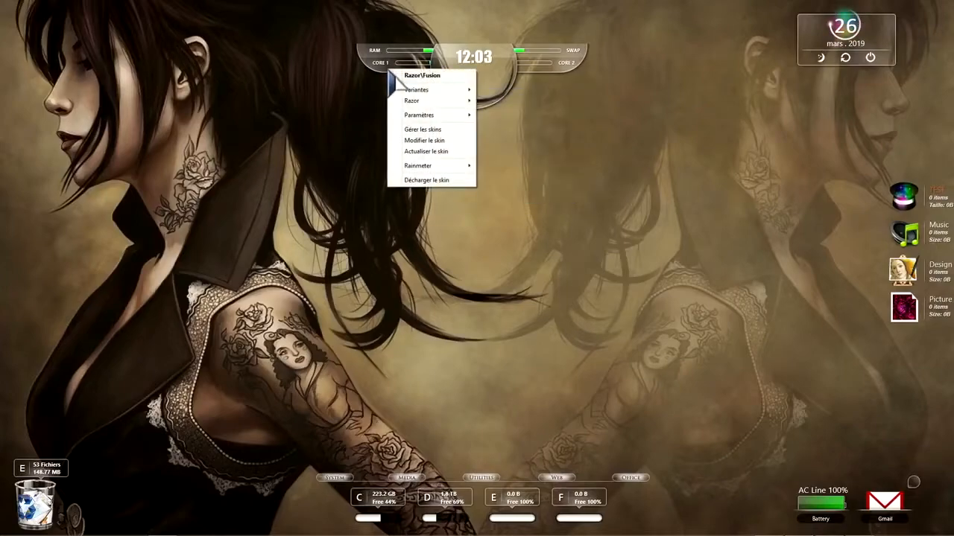
left_click(425, 142)
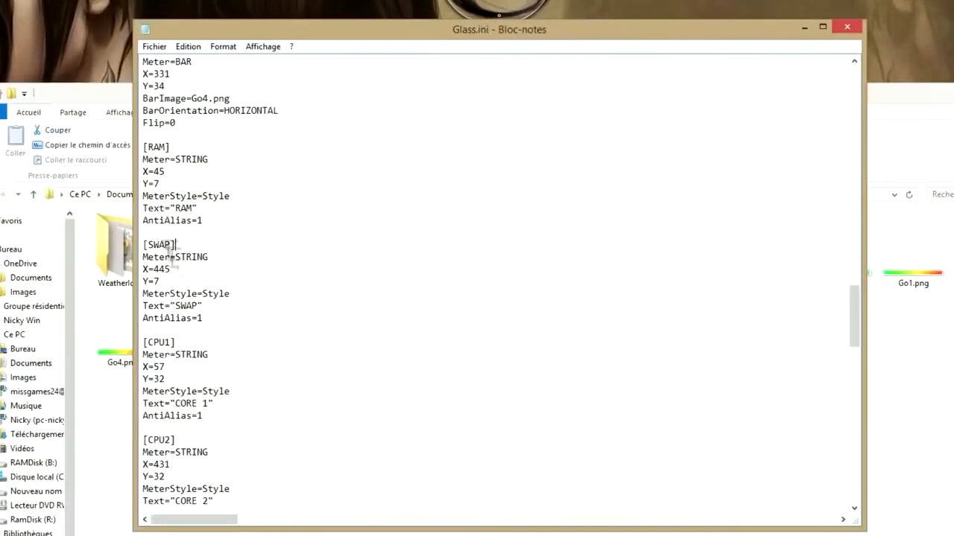
Change the Text value in the [SWAP] section of Glass.ini to "Mémoire virtuelle".
left_click_drag(175, 256, 209, 257)
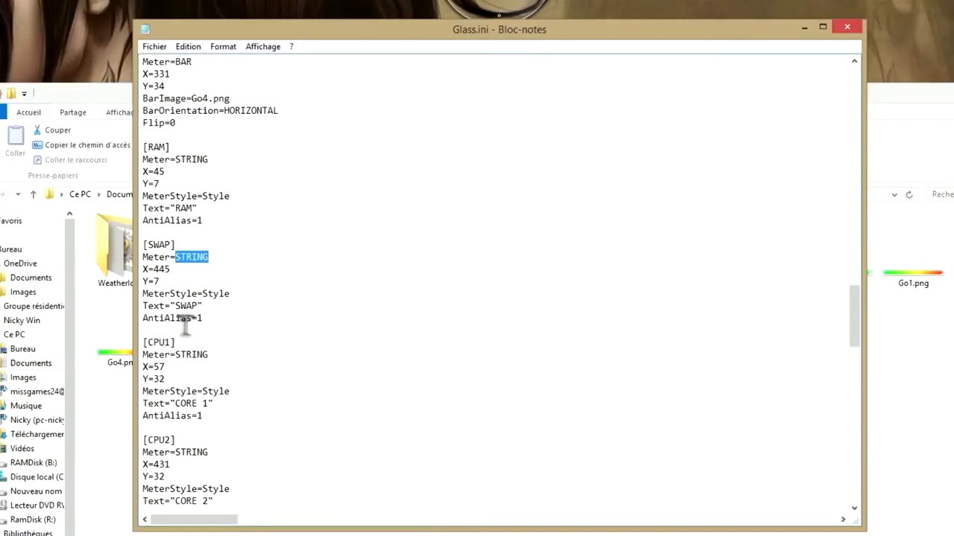
left_click(144, 307)
left_click_drag(144, 308, 199, 306)
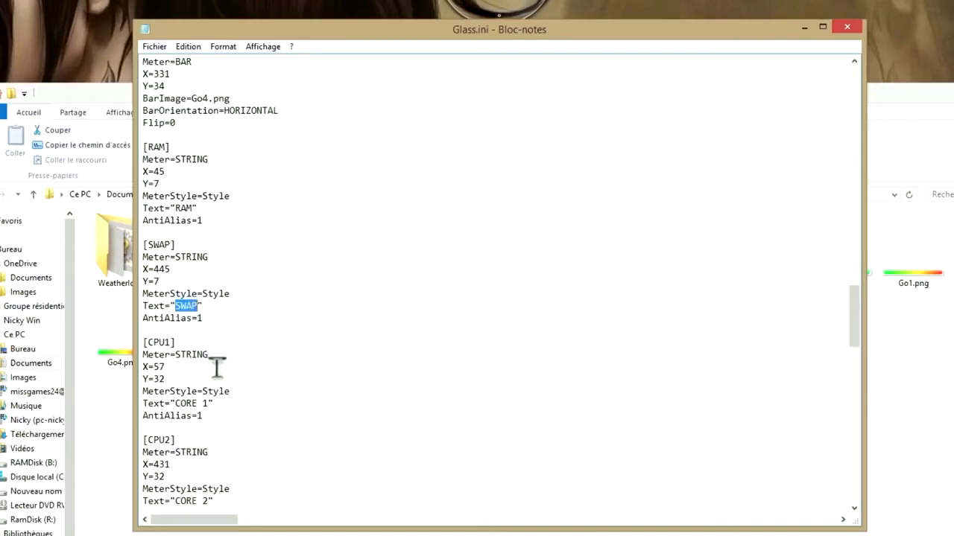
type("Mémoire virtuelle")
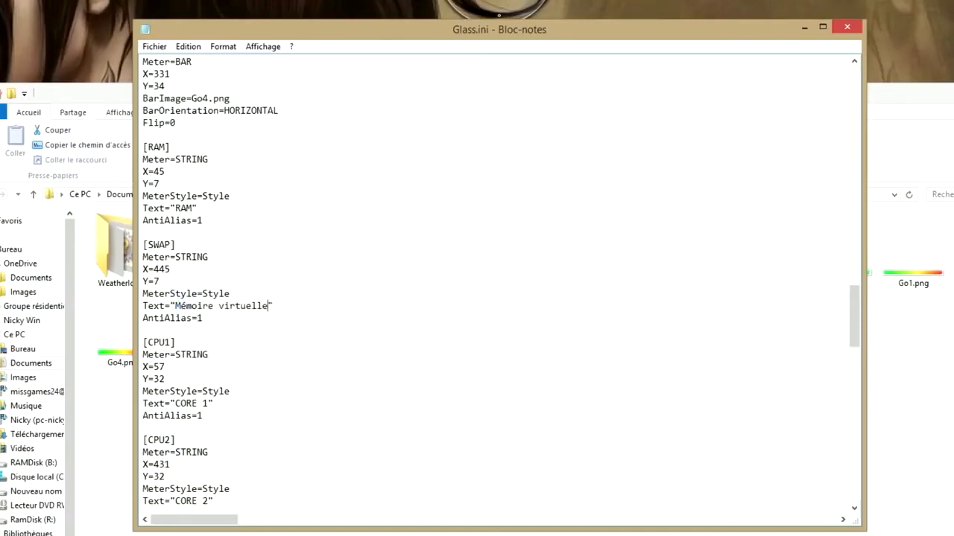
key("Return")
key("BackSpace")
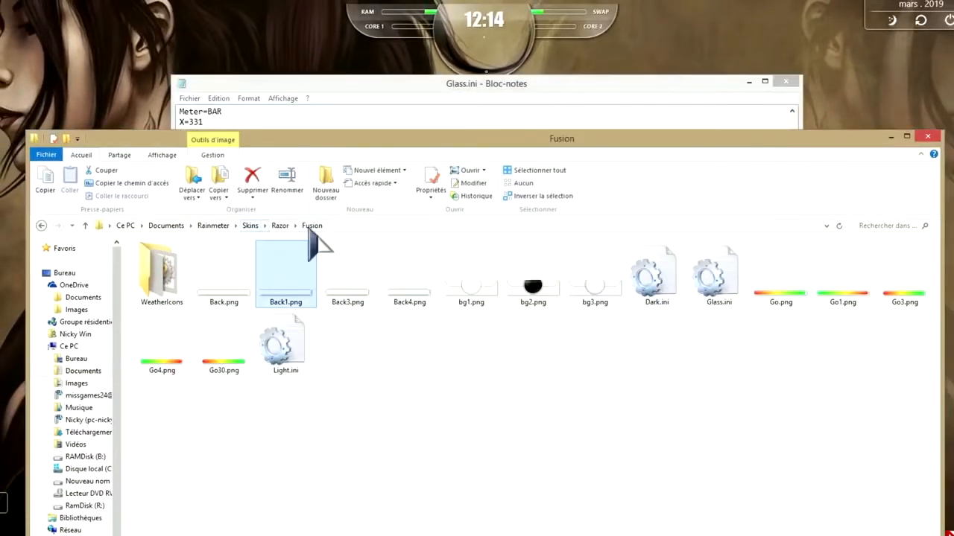
Select bg1.png in the Fusion folder, then search Glass.ini downward for bg1.
left_click(475, 304)
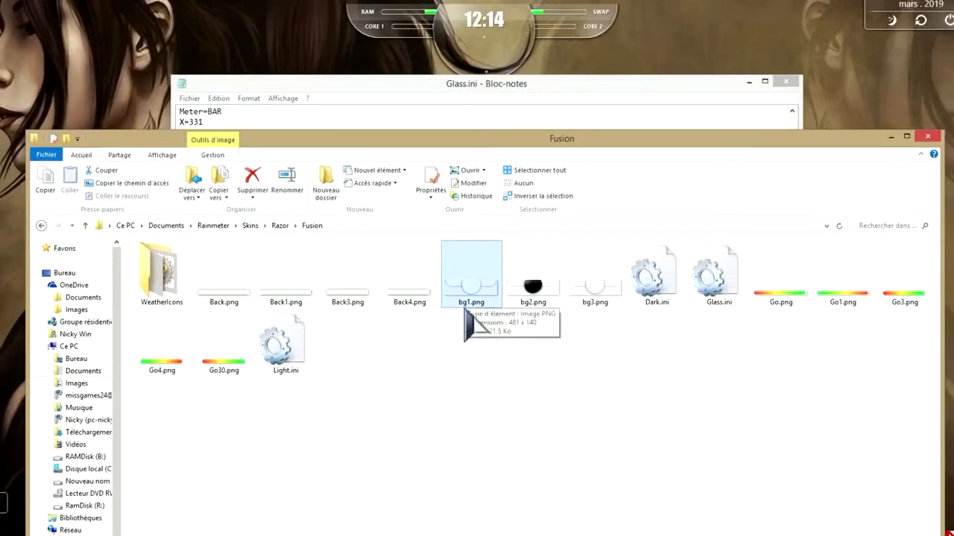
left_click(417, 101)
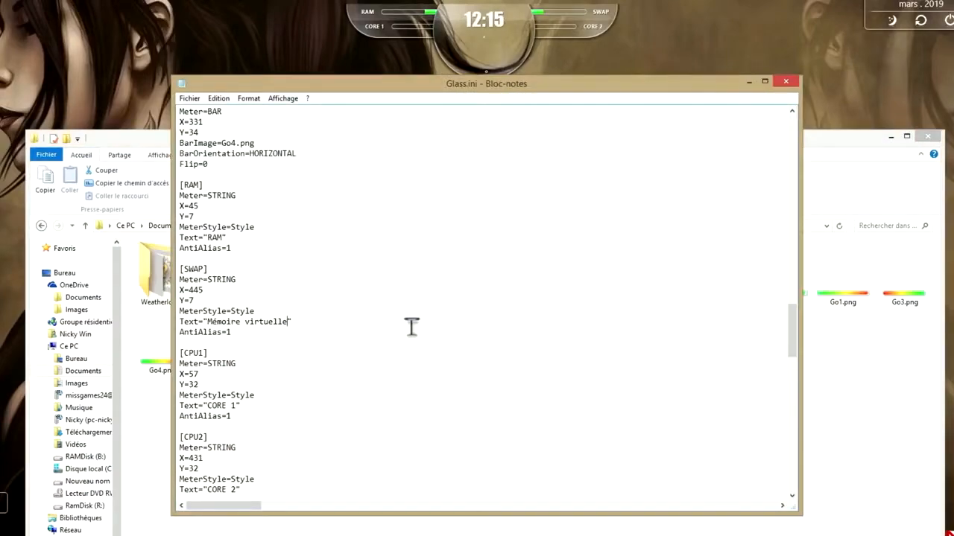
key("ctrl+f")
type("bg1")
key("Return")
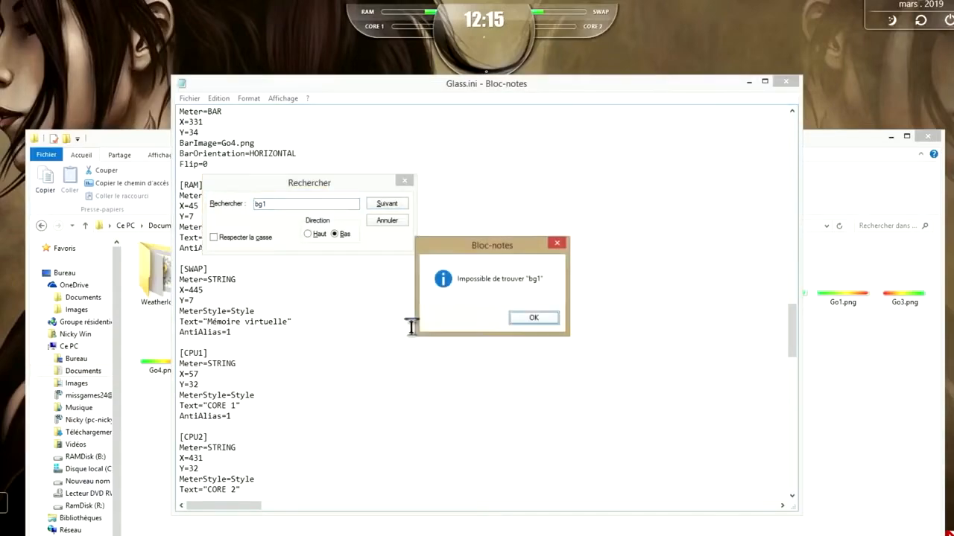
left_click(527, 319)
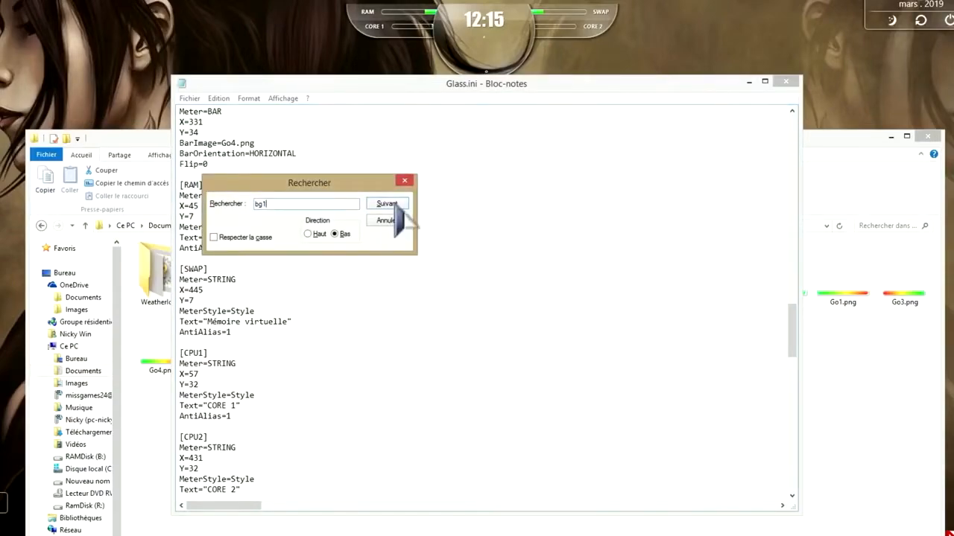
left_click(405, 181)
Search Glass.ini for bg1 again from nearer its beginning, and examine the [Dock] section and the measure sections above it.
left_click_drag(795, 358, 796, 167)
key("ctrl+f")
key("Return")
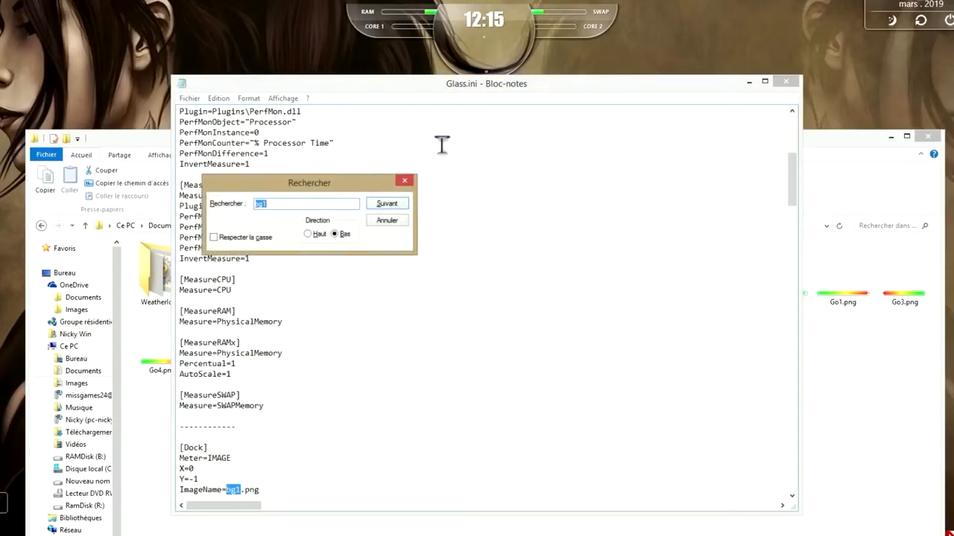
left_click(404, 182)
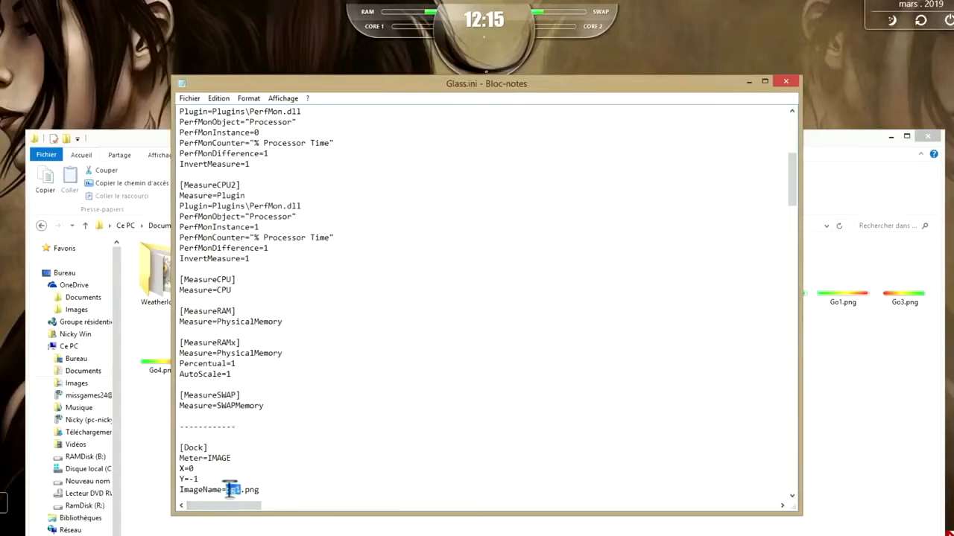
scroll(283, 476, "down", 3)
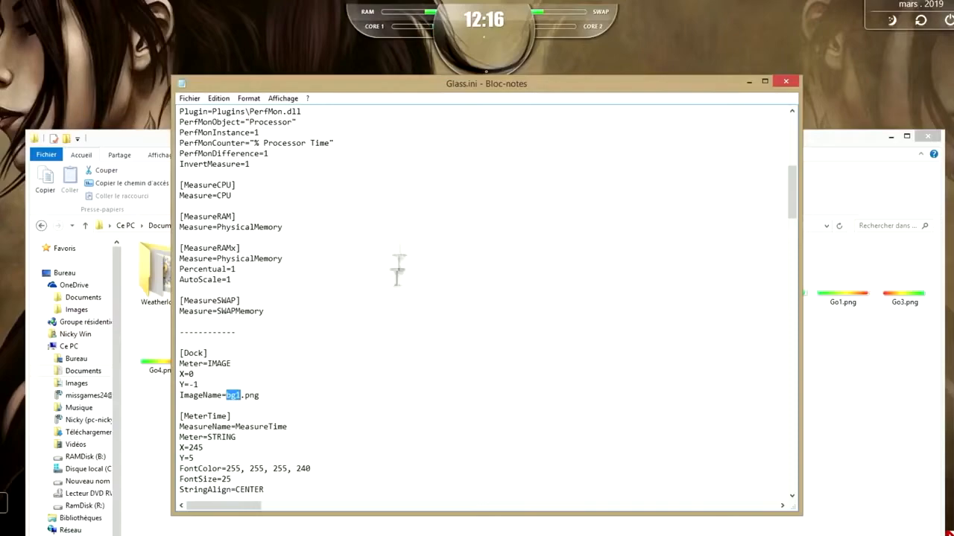
scroll(330, 402, "up", 5)
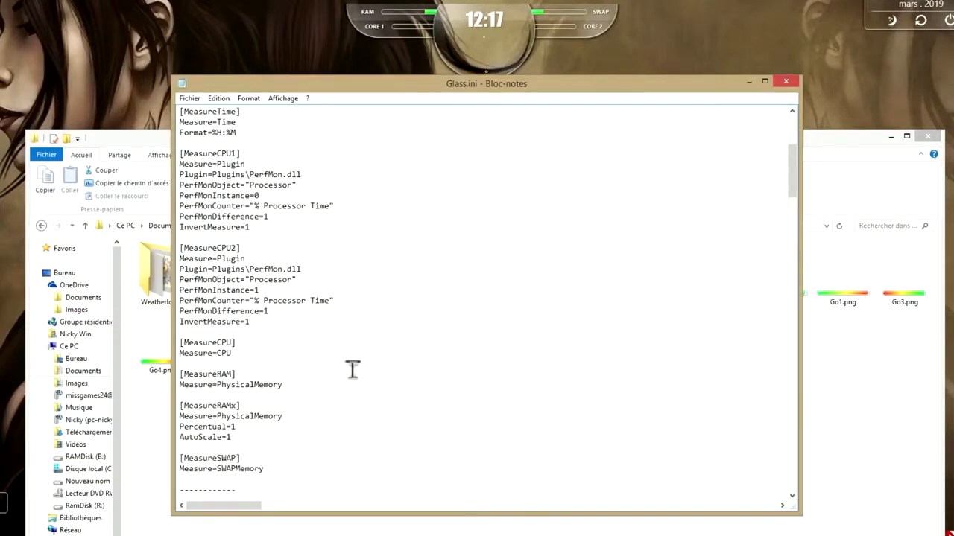
scroll(372, 355, "up", 2)
scroll(362, 379, "up", 1)
scroll(405, 298, "down", 1)
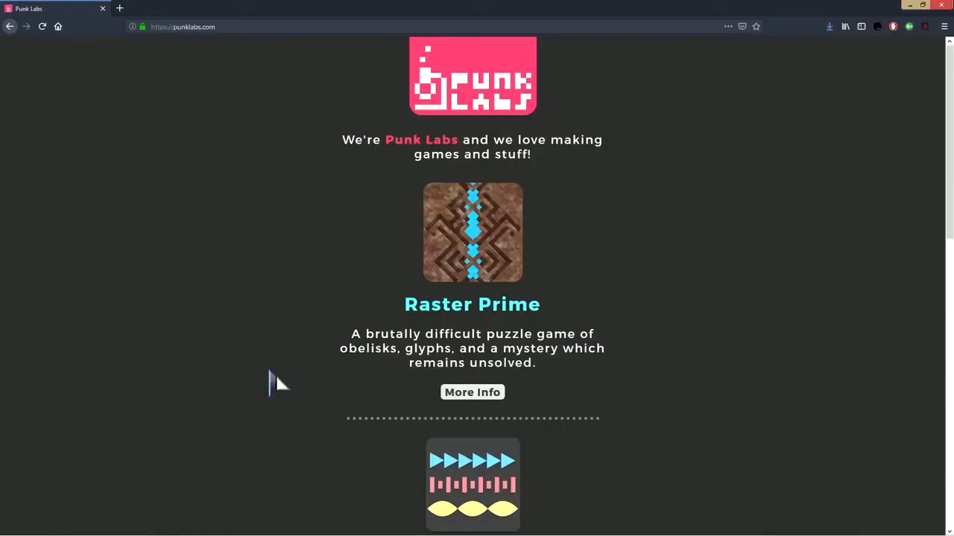
Download the RocketDock-v1.3.5.exe installer from the Punk Labs website.
scroll(777, 351, "down", 7)
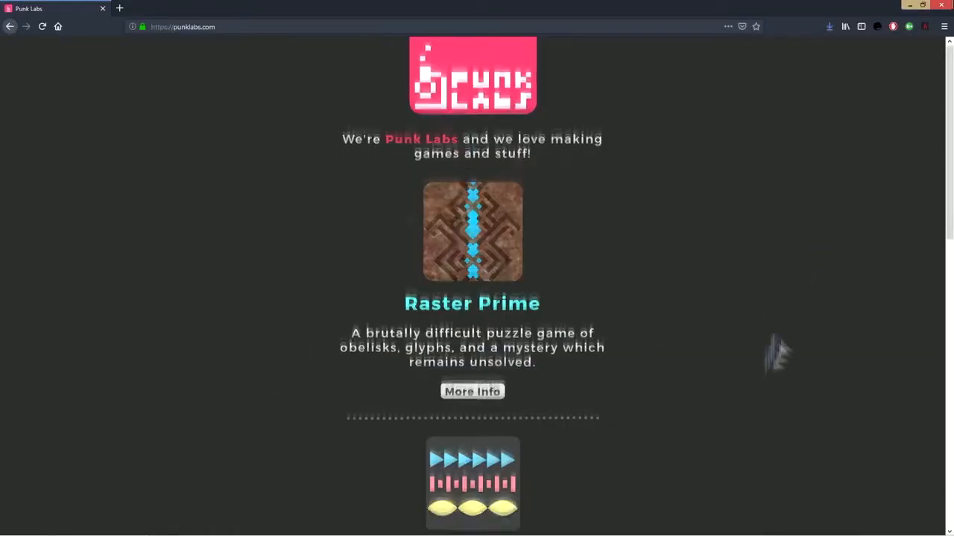
scroll(745, 410, "down", 2)
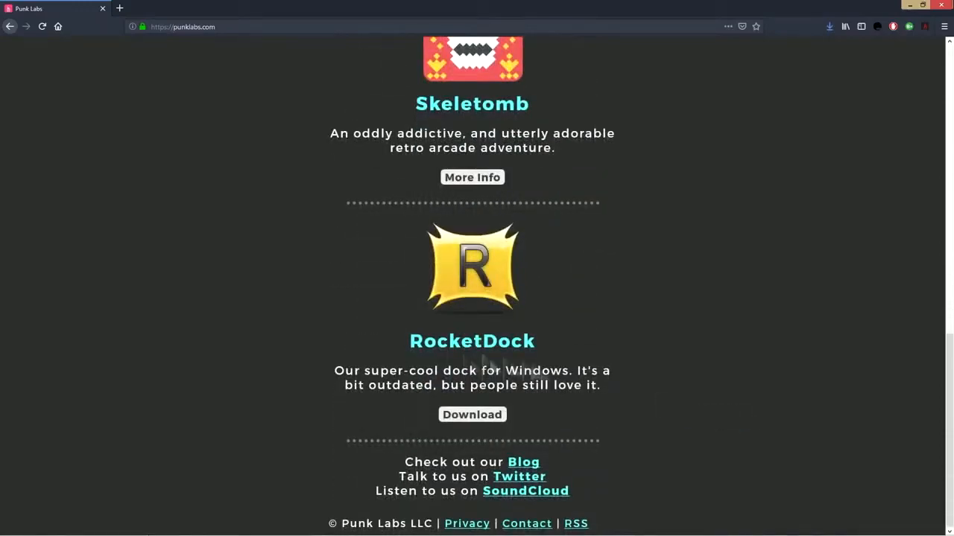
left_click(484, 421)
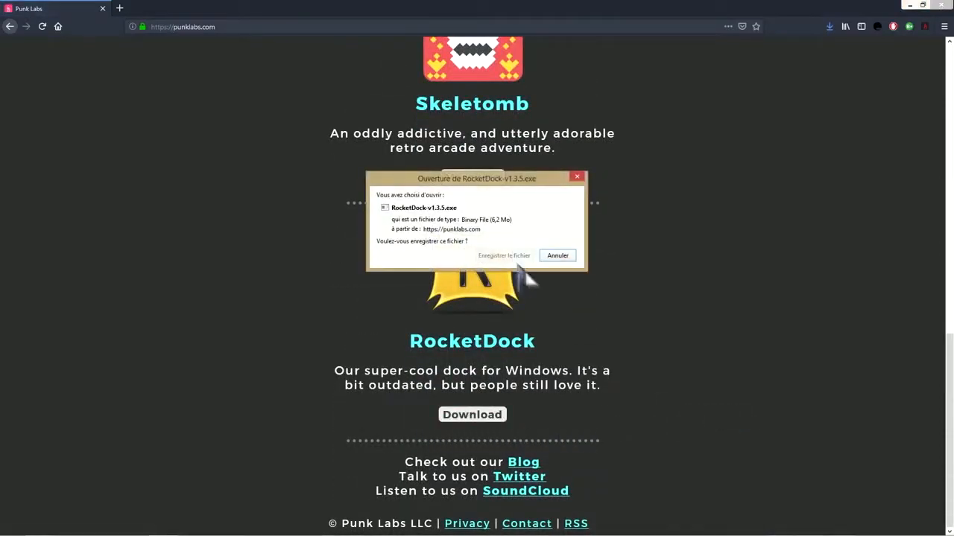
left_click(505, 255)
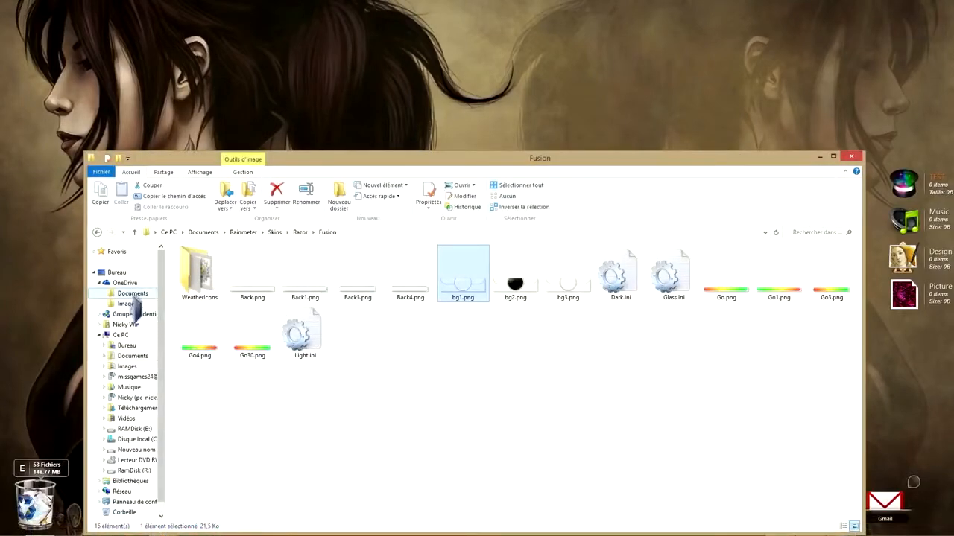
Open the Téléchargements folder and launch the RocketDock-v1.3.5.exe installer.
left_click(132, 292)
left_click(120, 334)
double_click(750, 289)
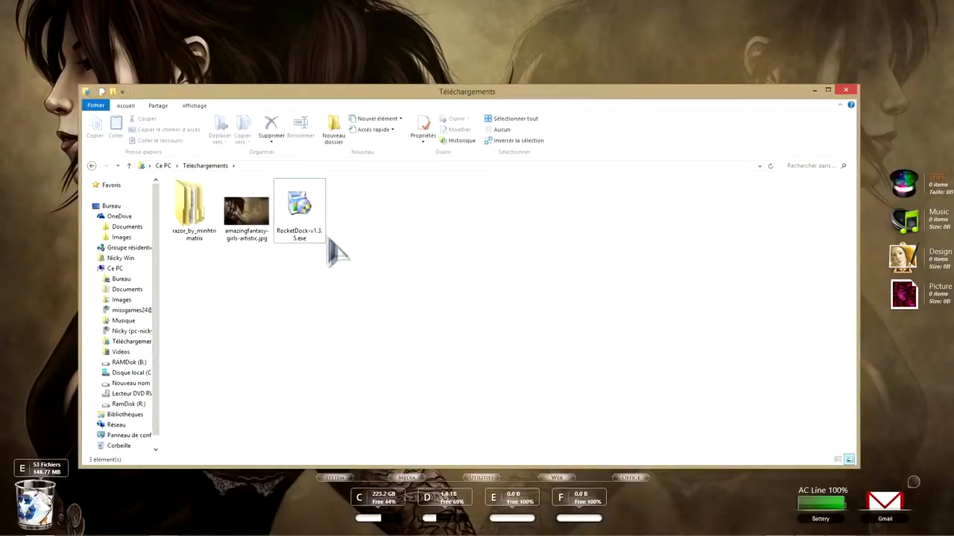
left_click(309, 208)
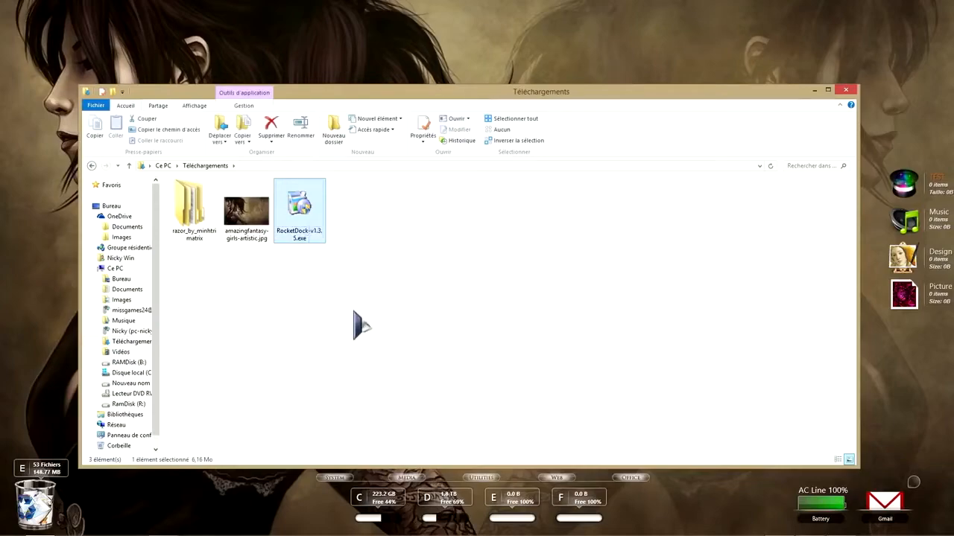
left_click(496, 296)
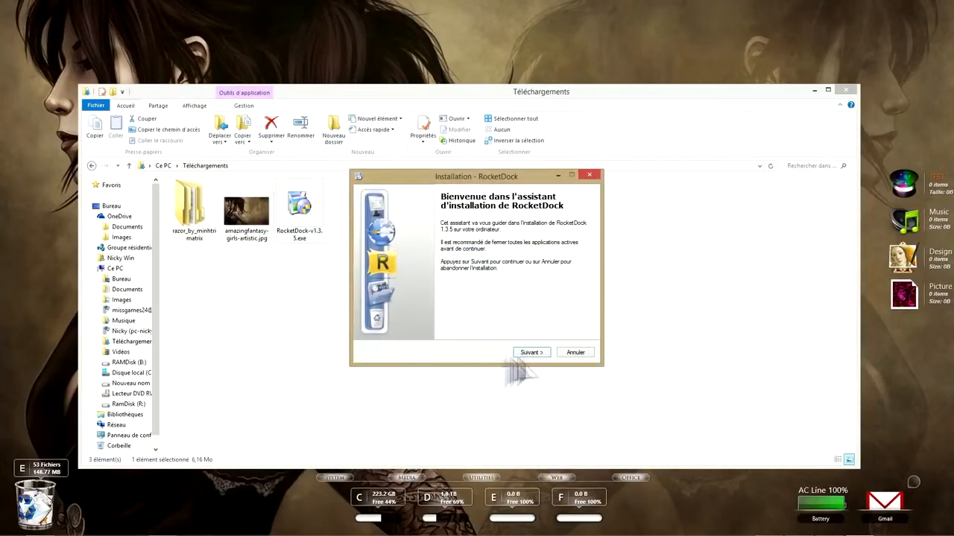
Accept the licence agreement and install RocketDock in C:\Program Files (x86)\RocketDock without a desktop icon.
left_click(525, 354)
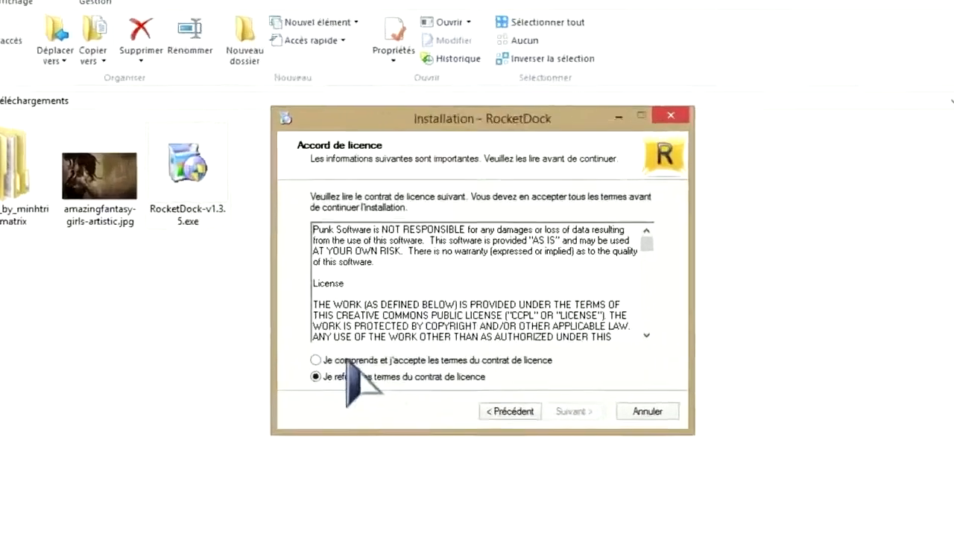
left_click(377, 321)
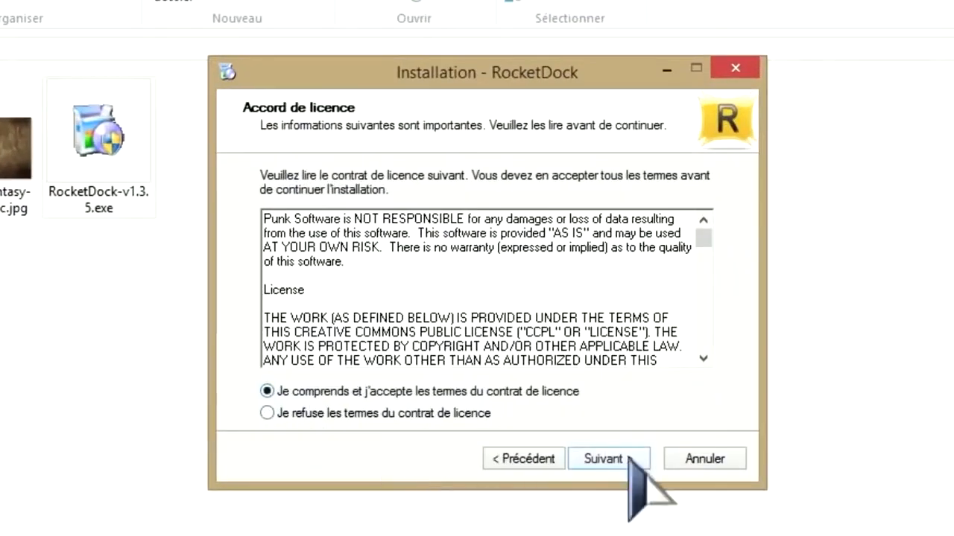
left_click(532, 352)
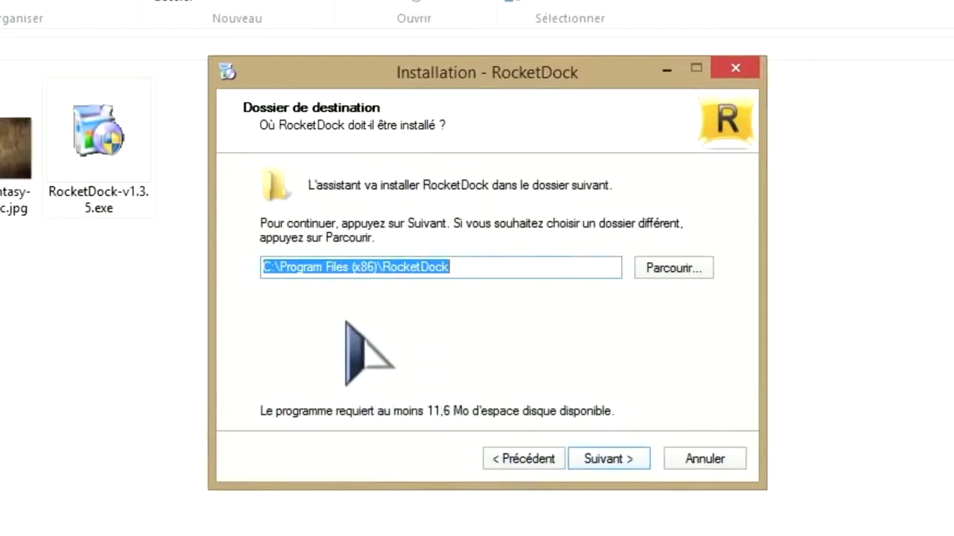
left_click(592, 465)
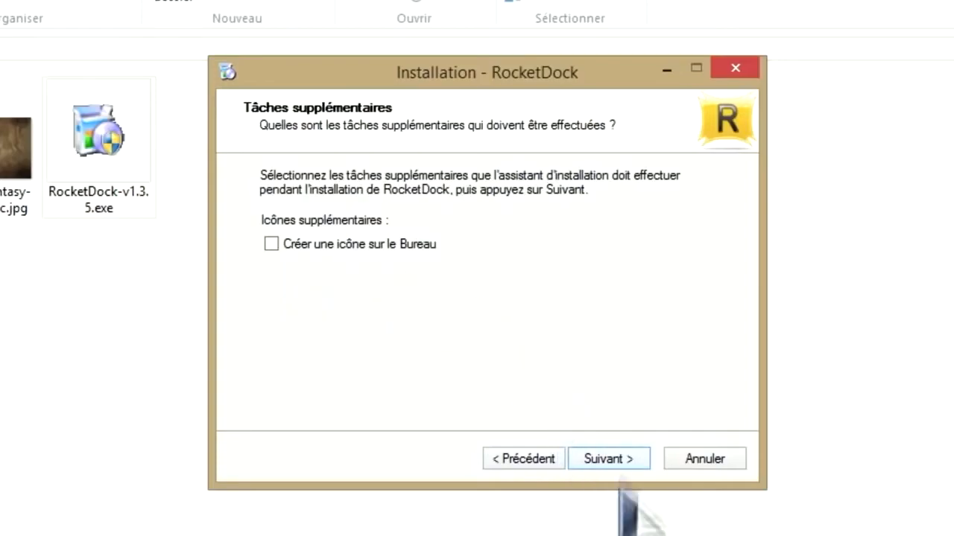
left_click(616, 460)
left_click(604, 462)
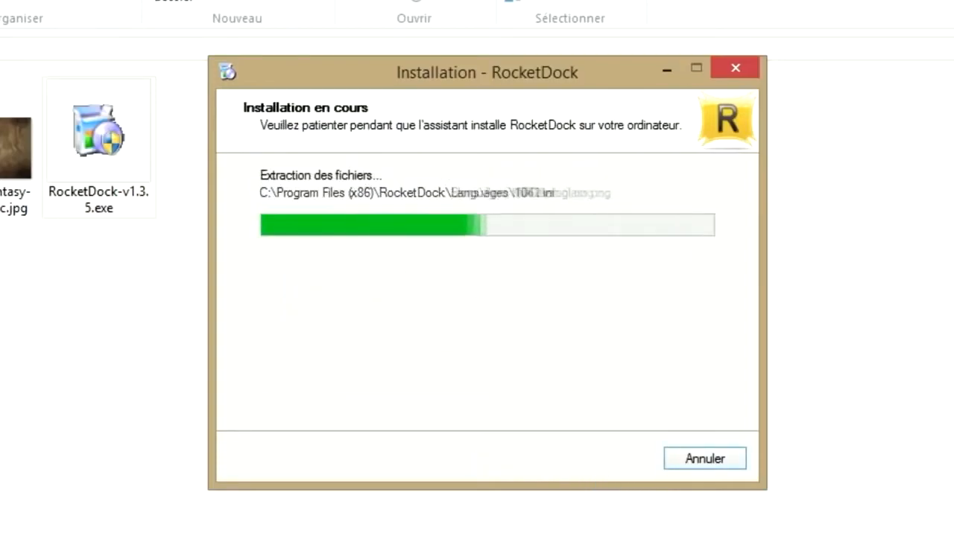
left_click(608, 459)
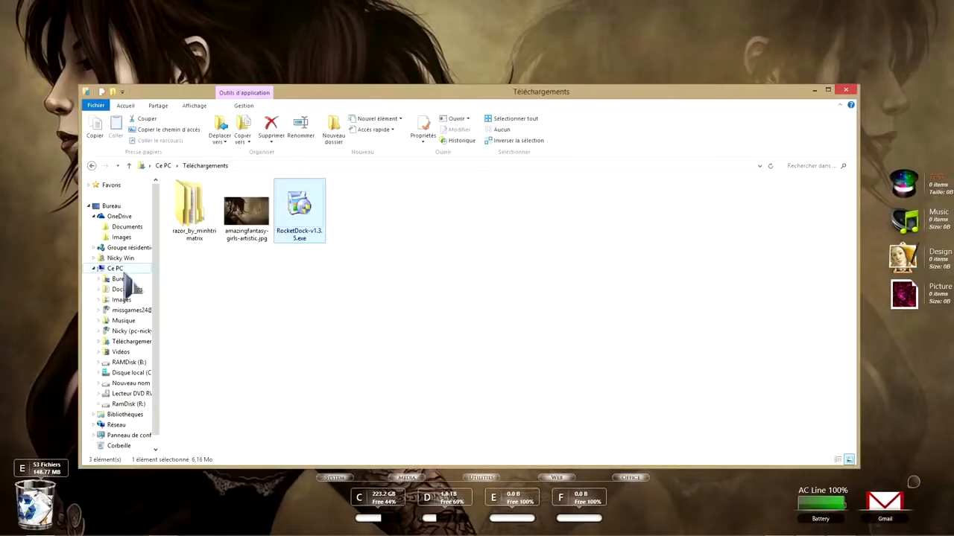
Launch RocketDock.exe from C:\Program Files (x86)\RocketDock, authorise it to make changes, and minimise the folder window.
left_click(115, 269)
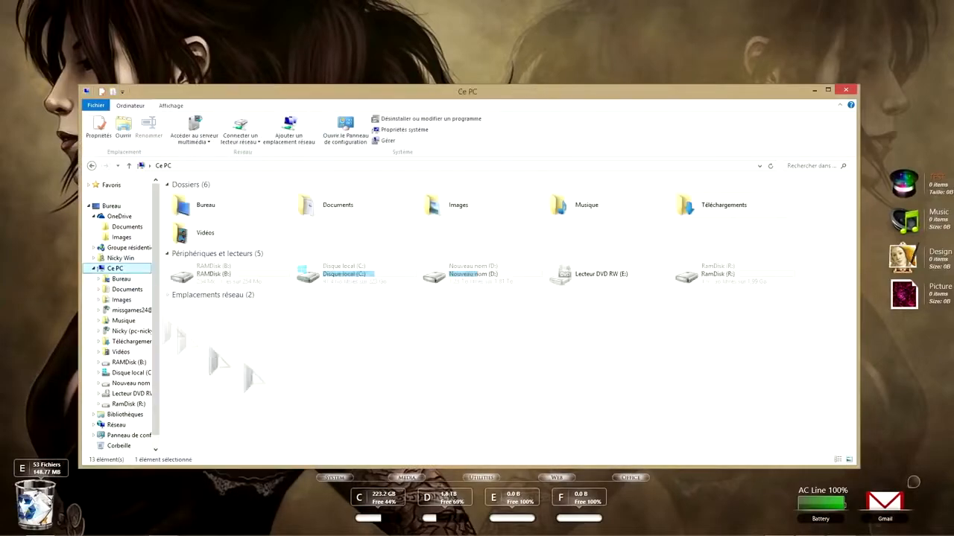
double_click(371, 287)
double_click(213, 269)
scroll(240, 330, "down", 10)
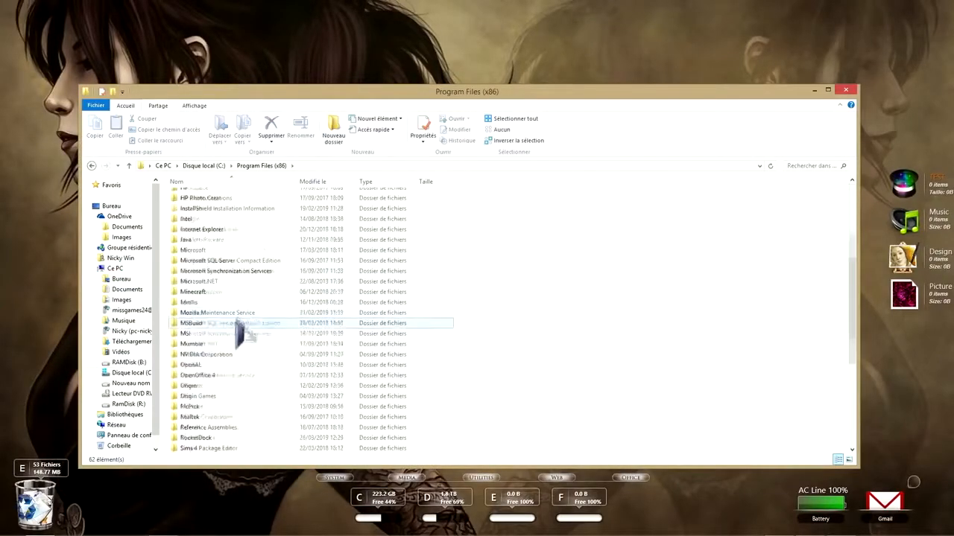
double_click(216, 281)
left_click(196, 342)
right_click(194, 342)
left_click(261, 88)
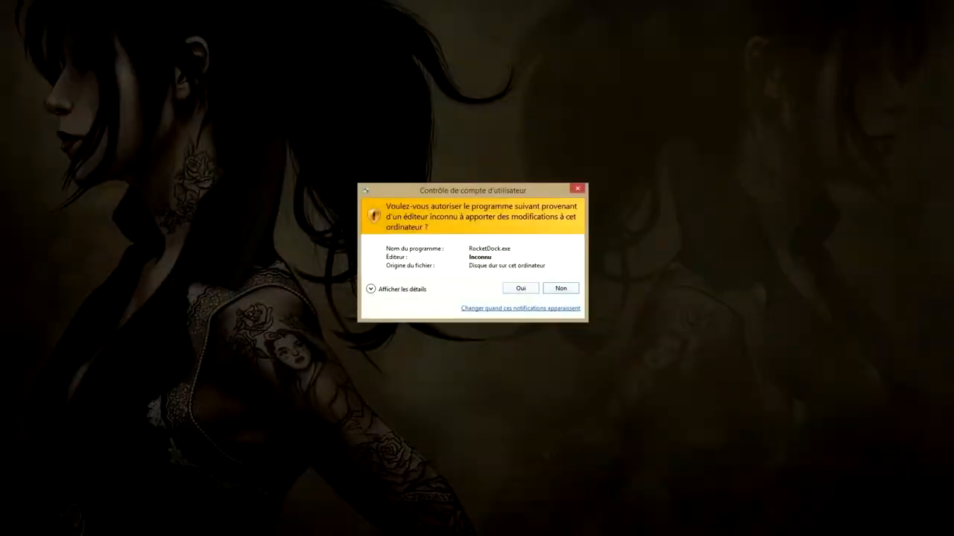
left_click(521, 288)
left_click(813, 90)
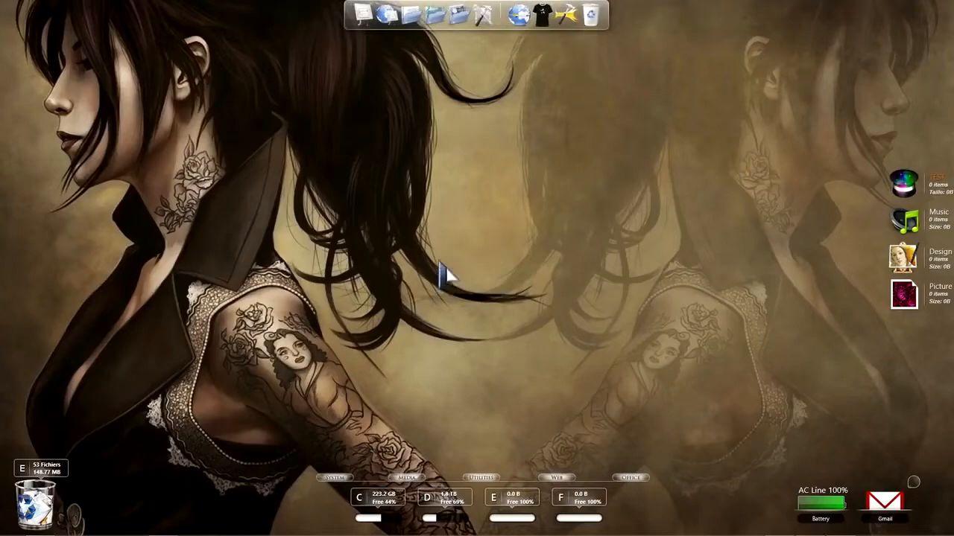
Open the dock's position settings and set its vertical adjustment to 10 px.
right_click(495, 12)
left_click(532, 44)
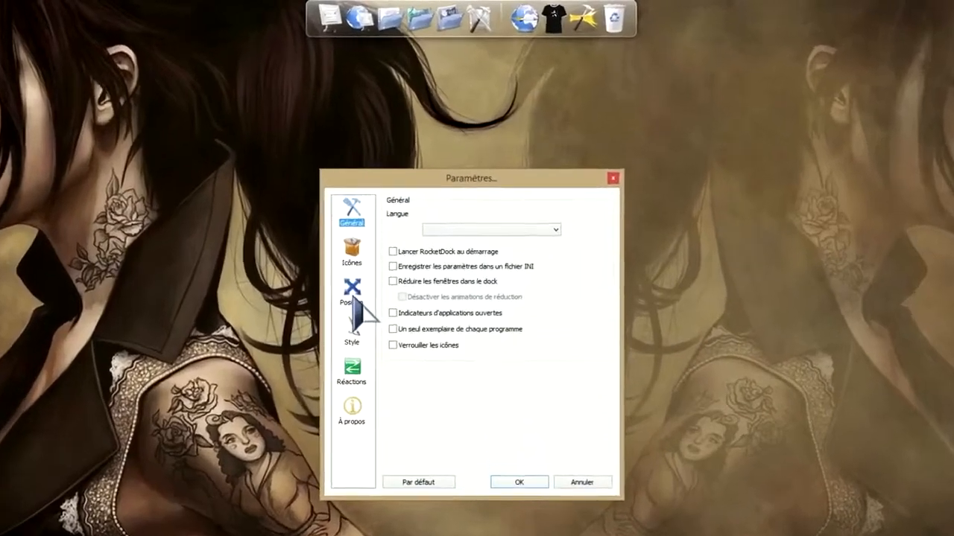
left_click(380, 234)
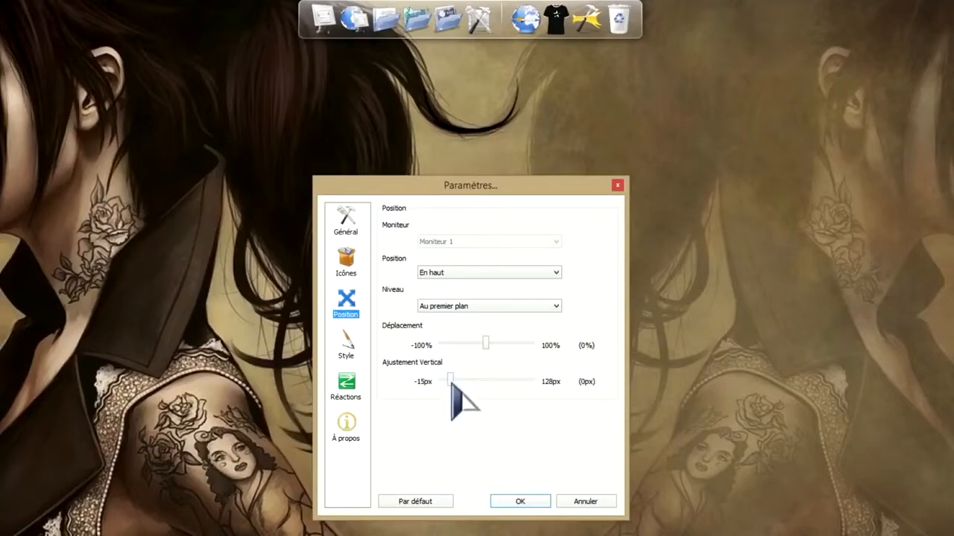
left_click_drag(450, 380, 457, 381)
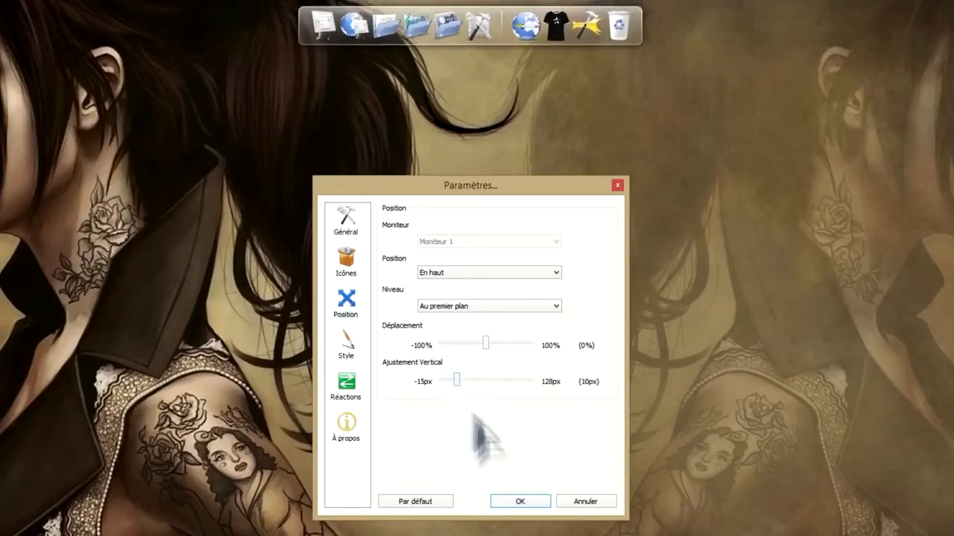
left_click(528, 400)
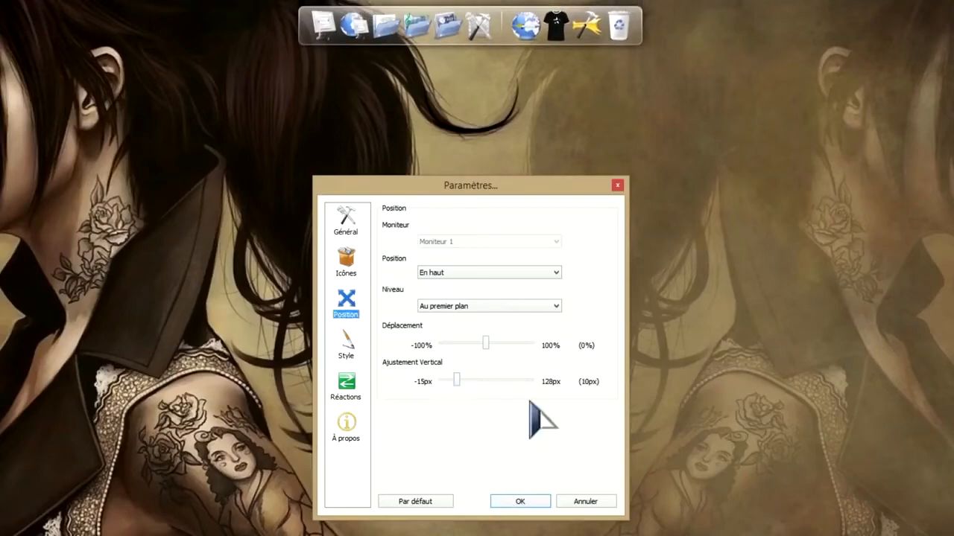
Change the dock's style theme to VistaBlack.
left_click(355, 351)
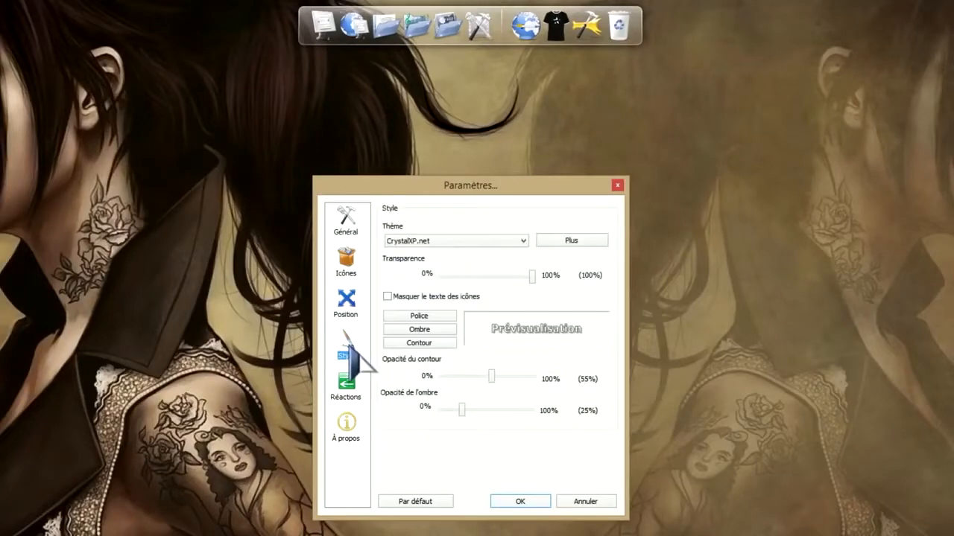
left_click(524, 241)
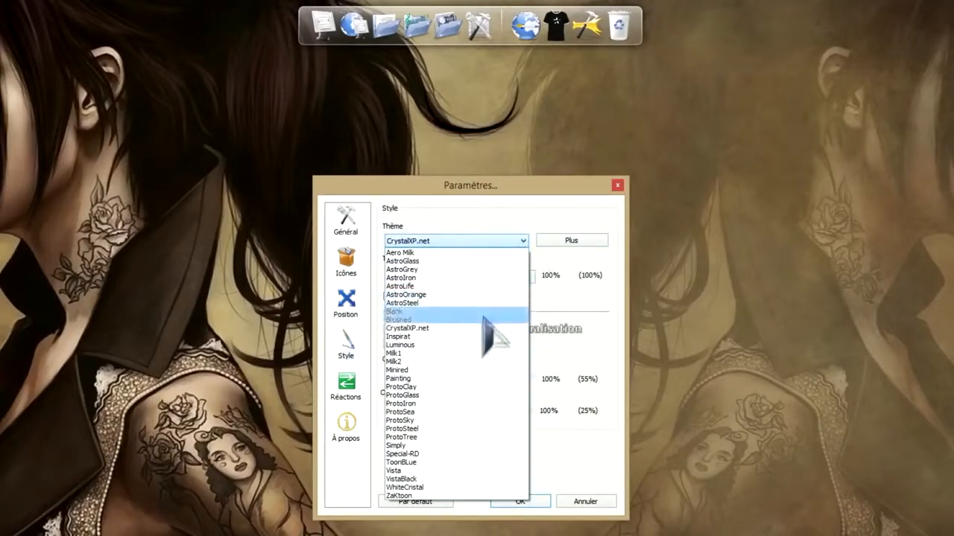
left_click(414, 479)
Set the dock's level to Normal, review the general options, and apply the settings.
left_click(346, 221)
left_click(348, 306)
left_click(505, 307)
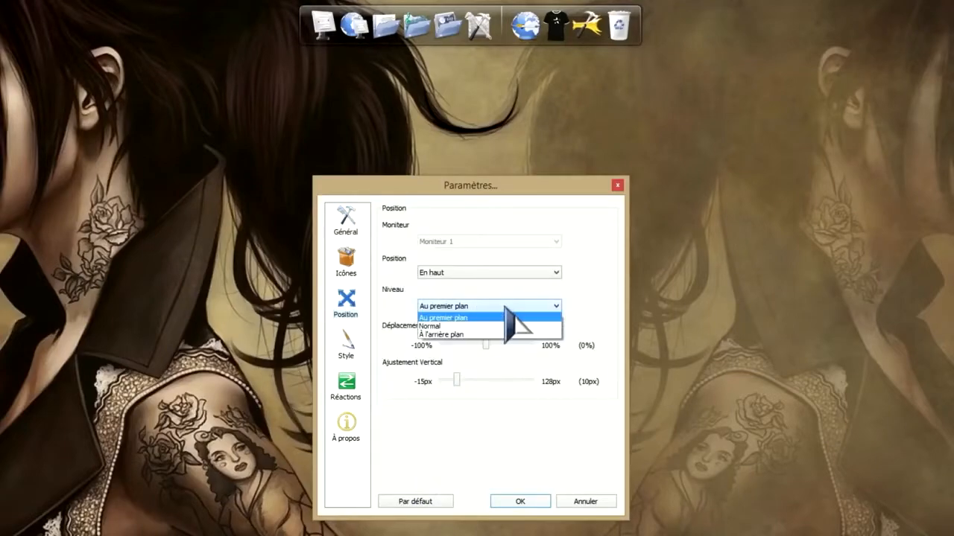
left_click(443, 327)
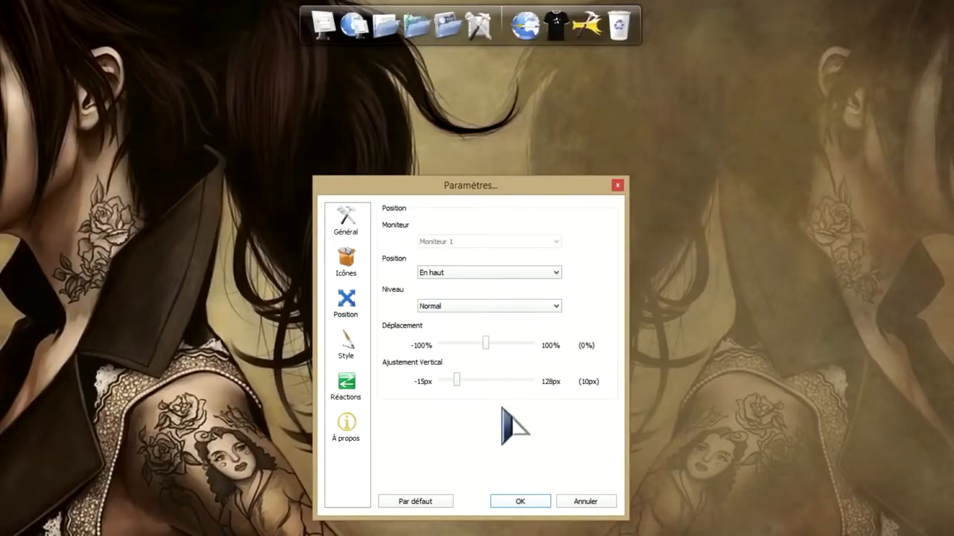
left_click(353, 222)
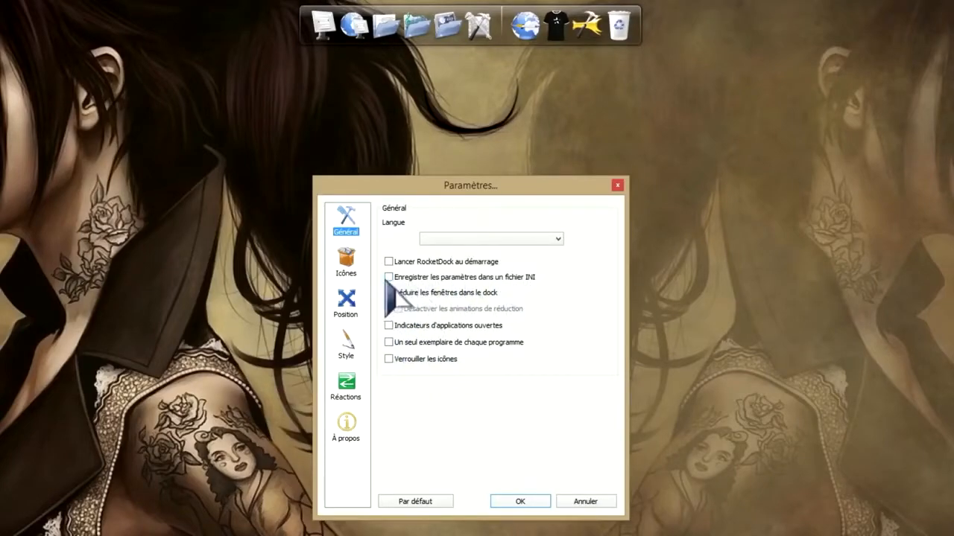
left_click(519, 502)
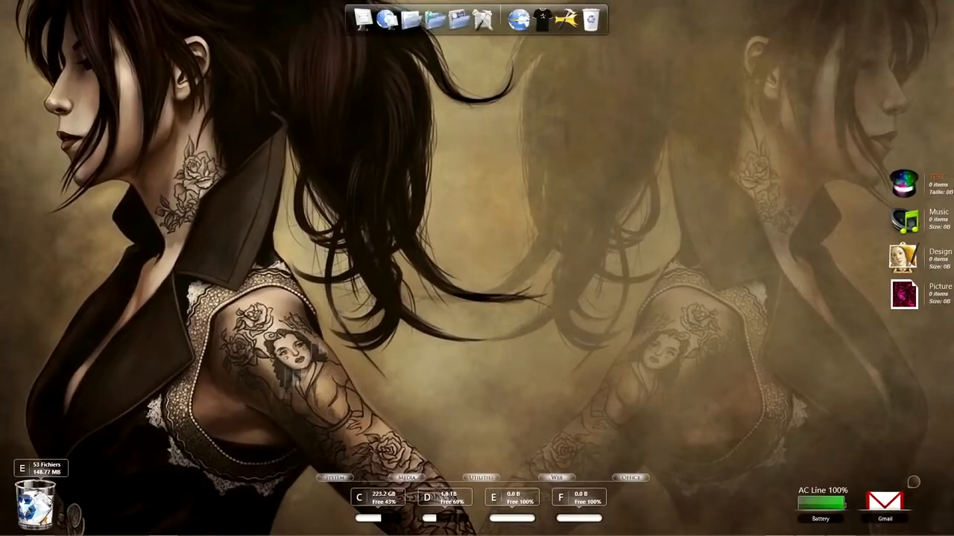
Switch to Firefox and look through the Variations 2 icon set on IconArchive.
mouse_move(170, 535)
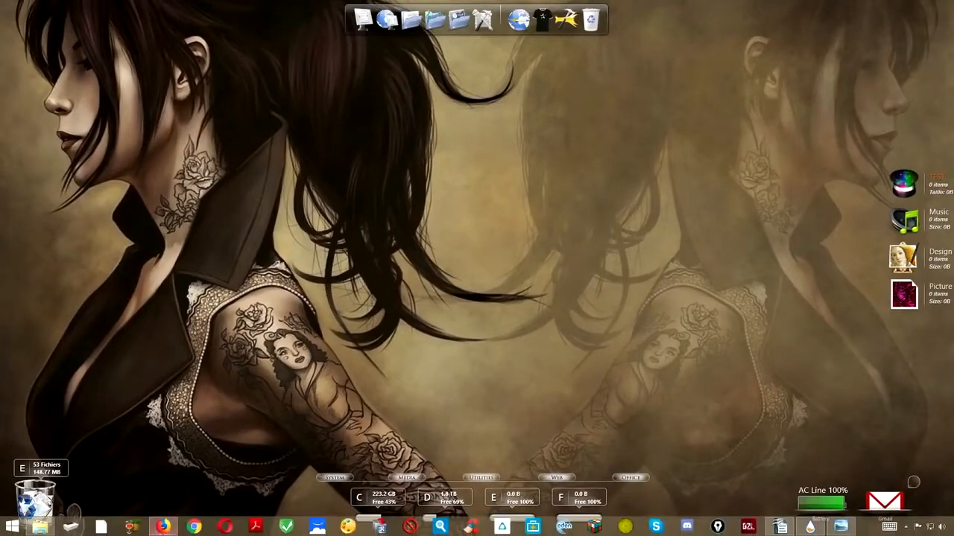
left_click(163, 527)
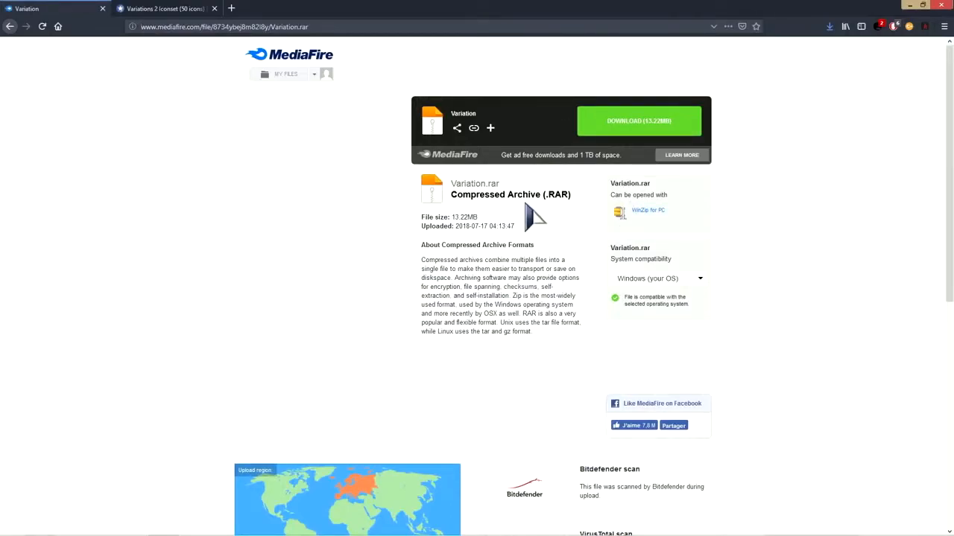
left_click(179, 10)
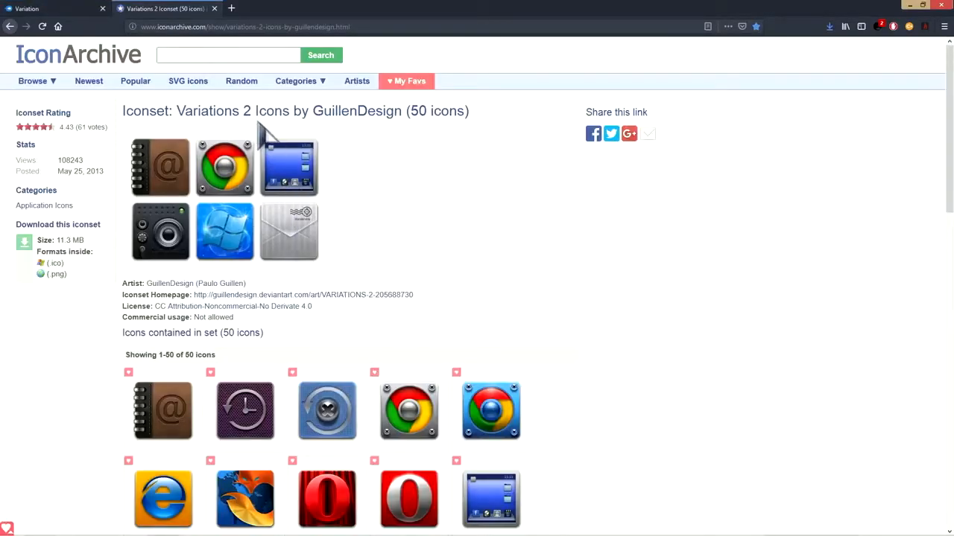
scroll(359, 414, "down", 3)
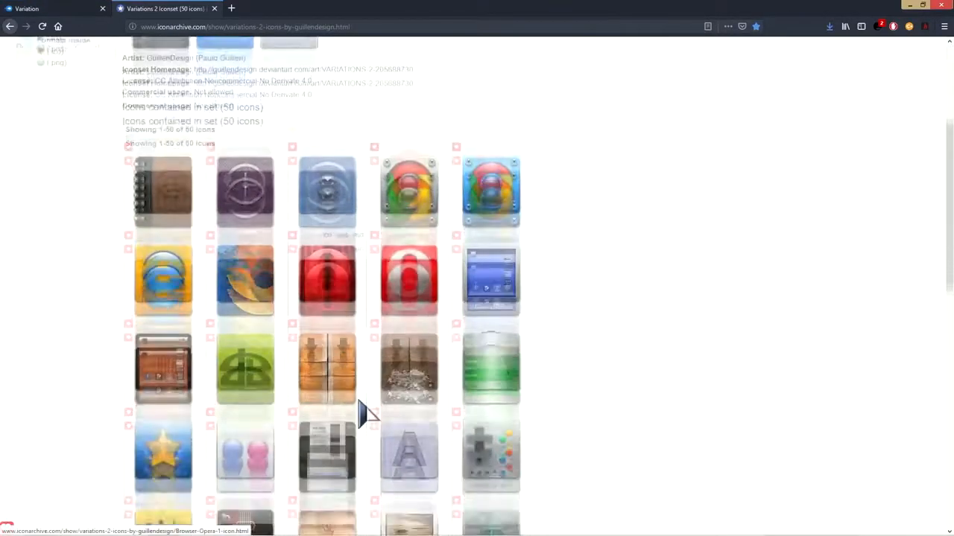
scroll(362, 413, "down", 3)
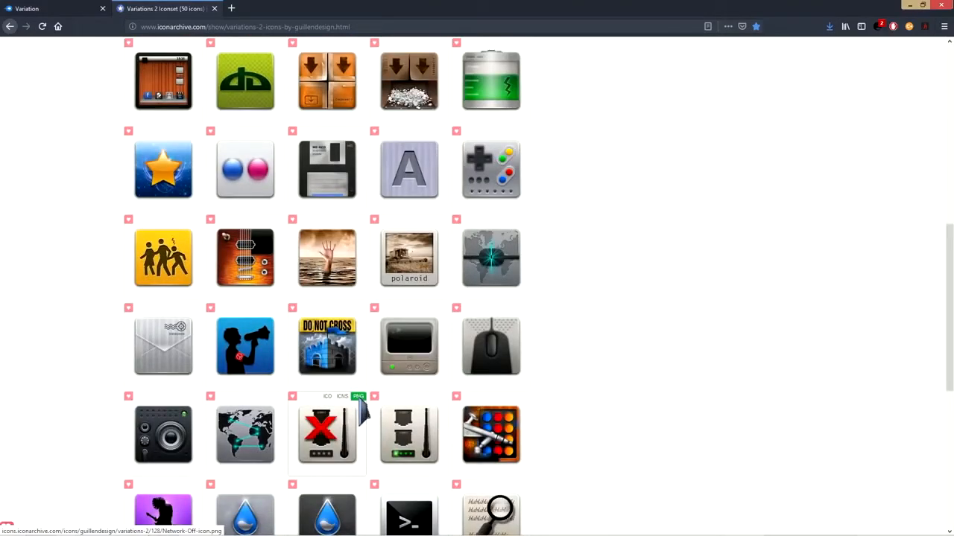
scroll(350, 387, "up", 10)
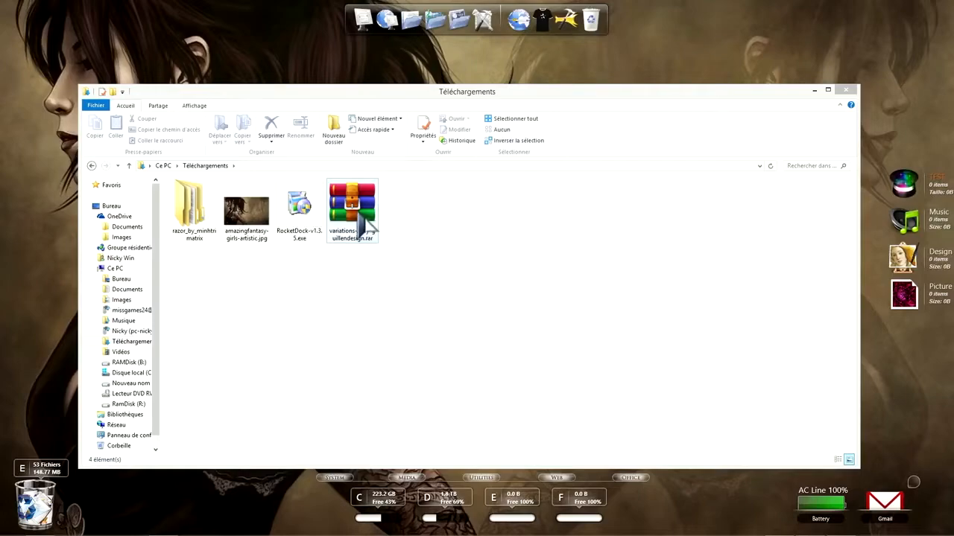
Extract variations-2-by-guillendesign.rar into its own folder in Téléchargements, check the extracted contents, and minimise the window.
right_click(365, 217)
left_click(416, 316)
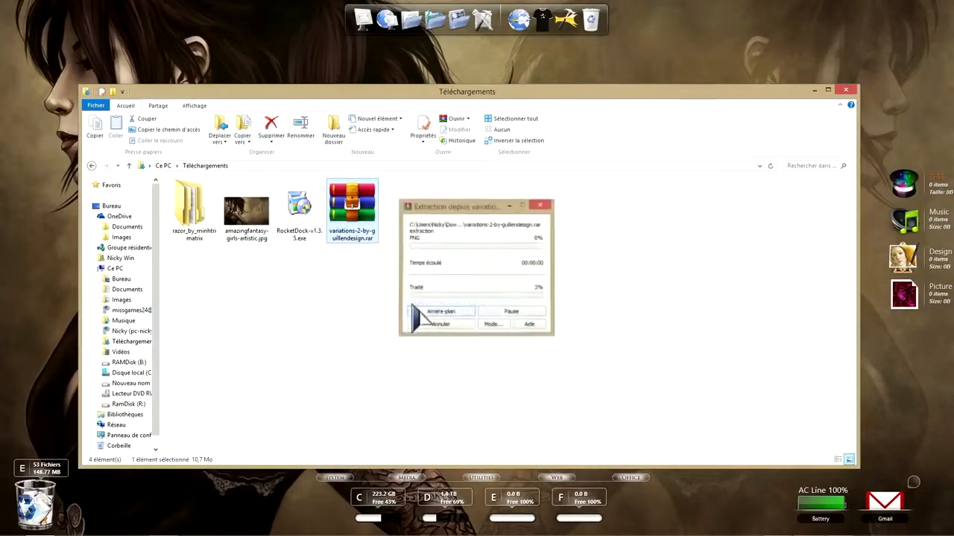
left_click(237, 214)
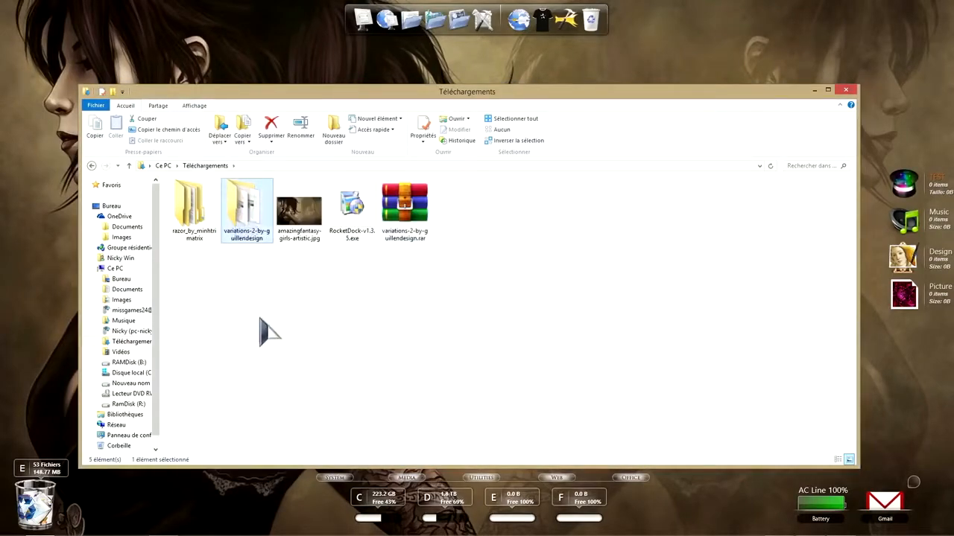
double_click(246, 212)
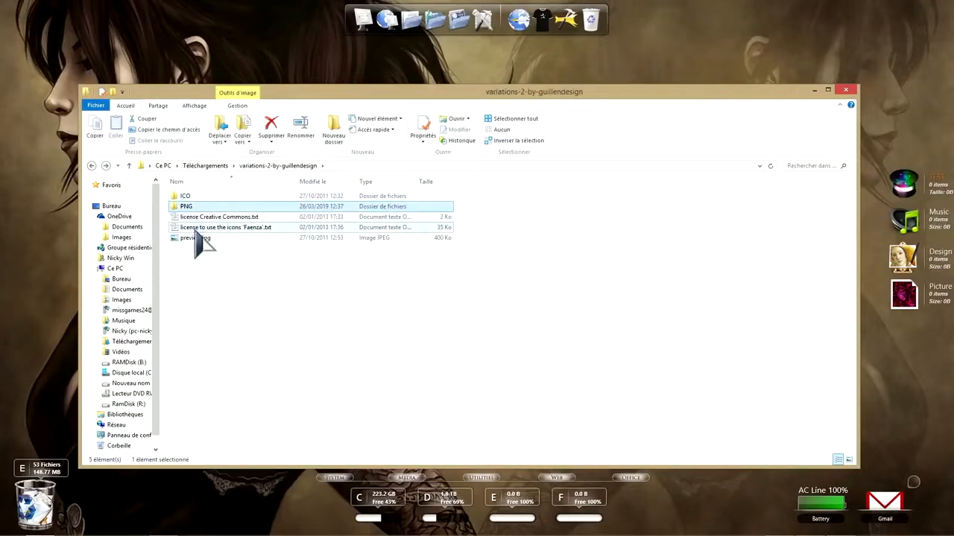
left_click(815, 90)
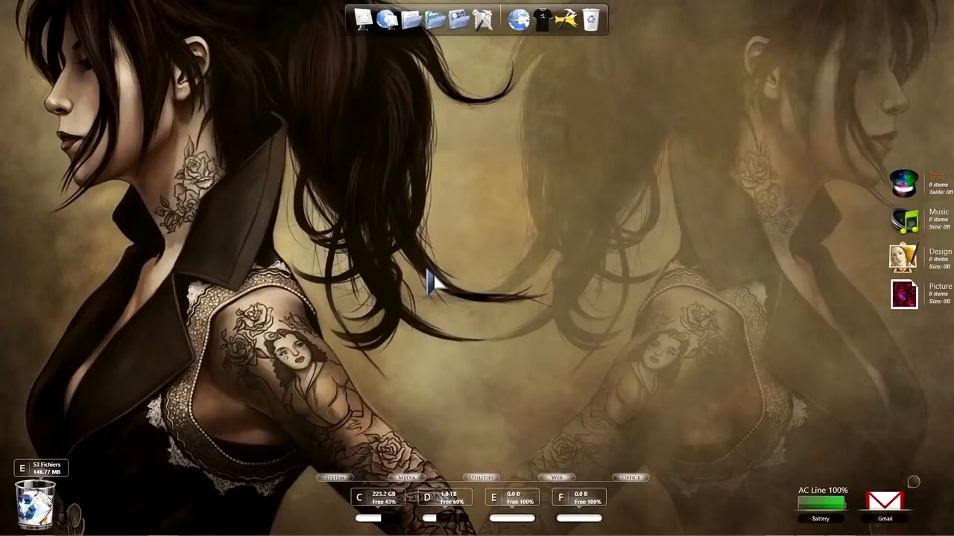
Open the properties of the dock's computer icon and rename it Firefox.
right_click(362, 32)
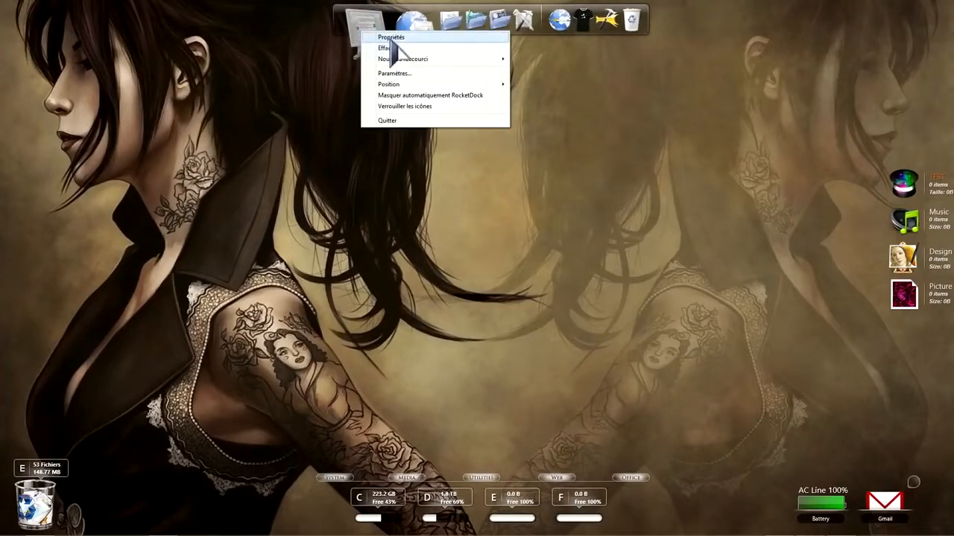
left_click(391, 37)
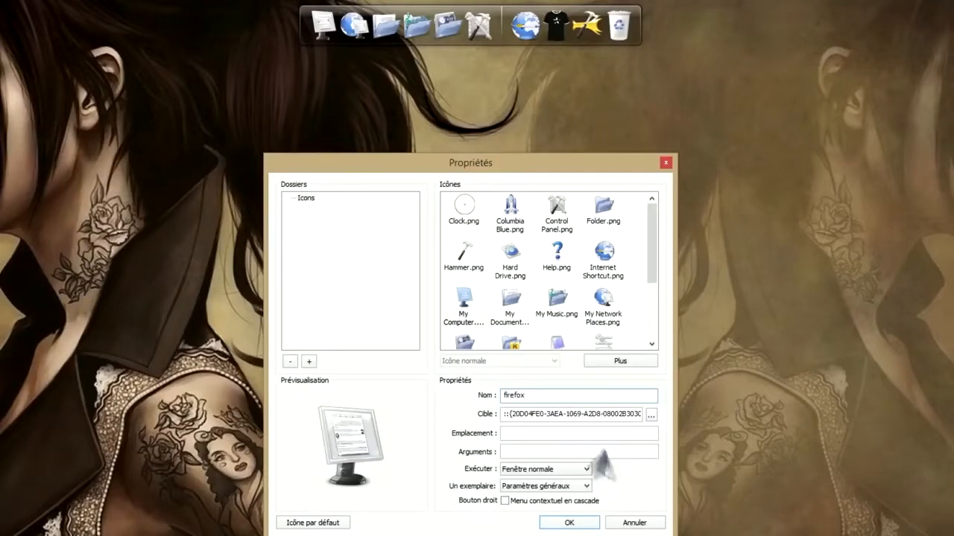
left_click(528, 414)
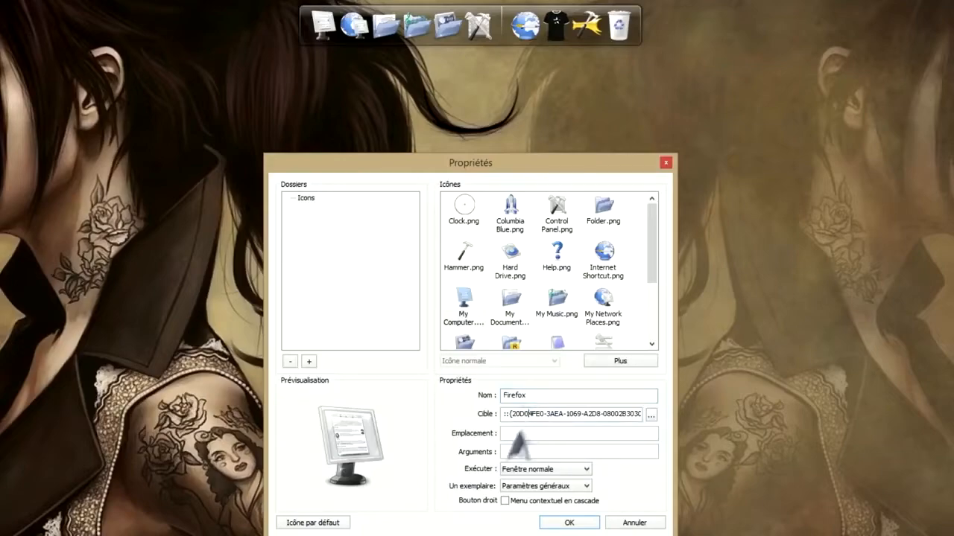
Browse for the Firefox icon's target and look for the browser's folder in C:\Program Files (x86).
left_click(651, 415)
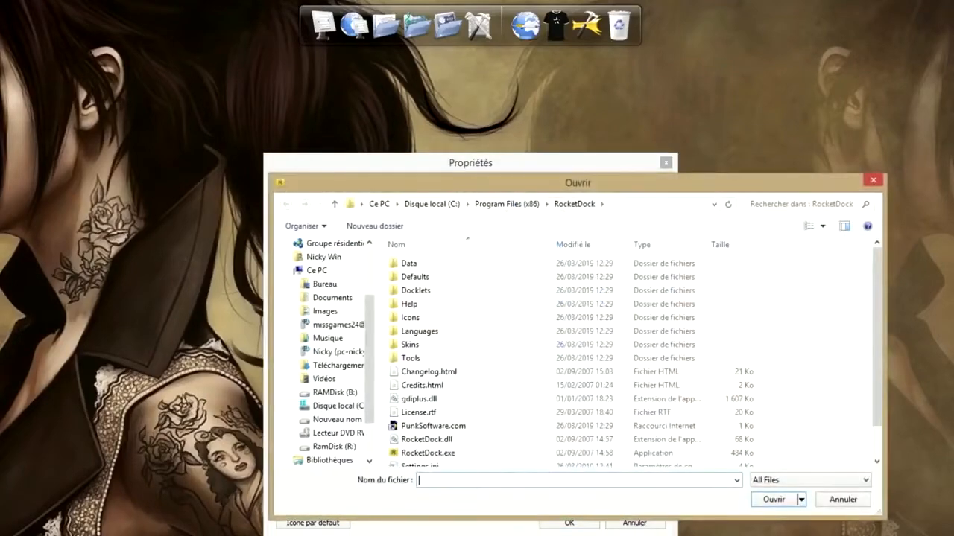
left_click(874, 181)
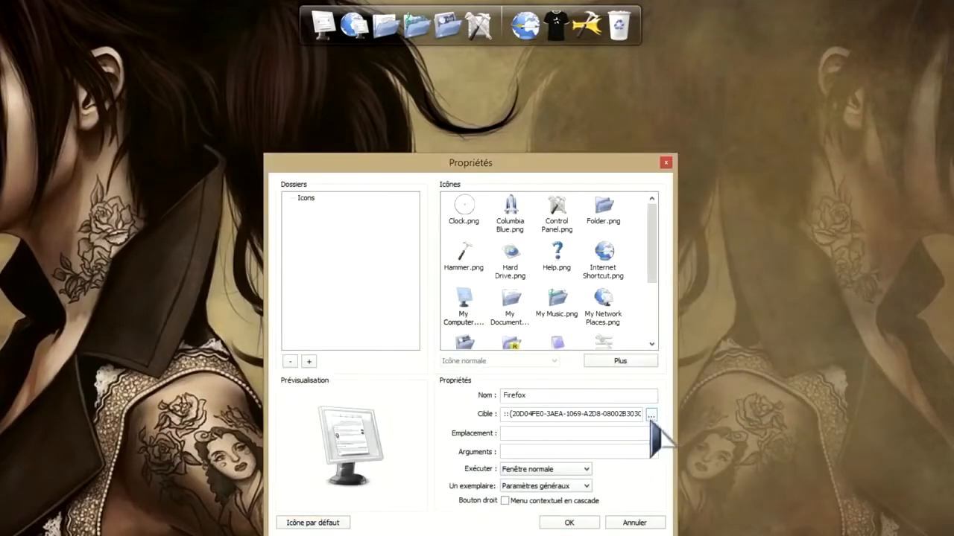
left_click(651, 416)
left_click(332, 271)
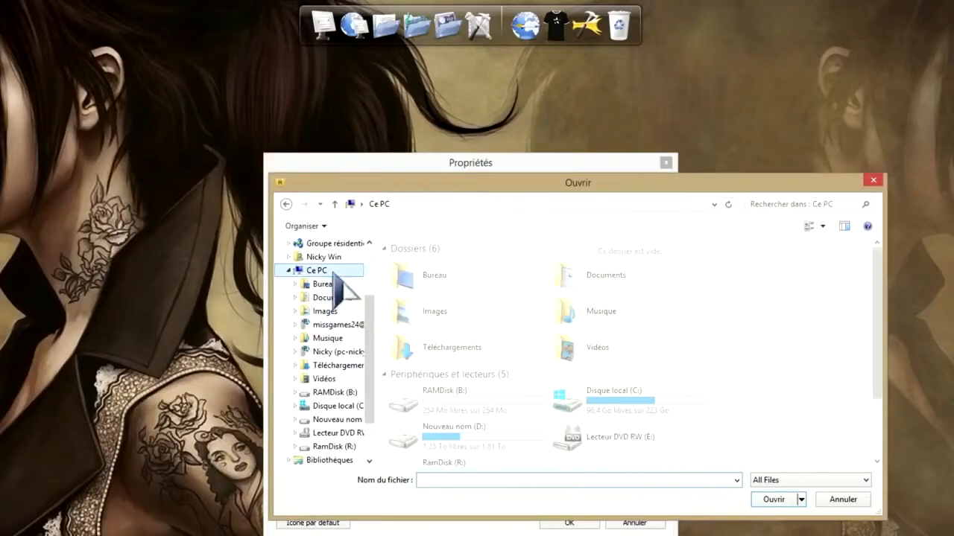
double_click(582, 412)
double_click(448, 366)
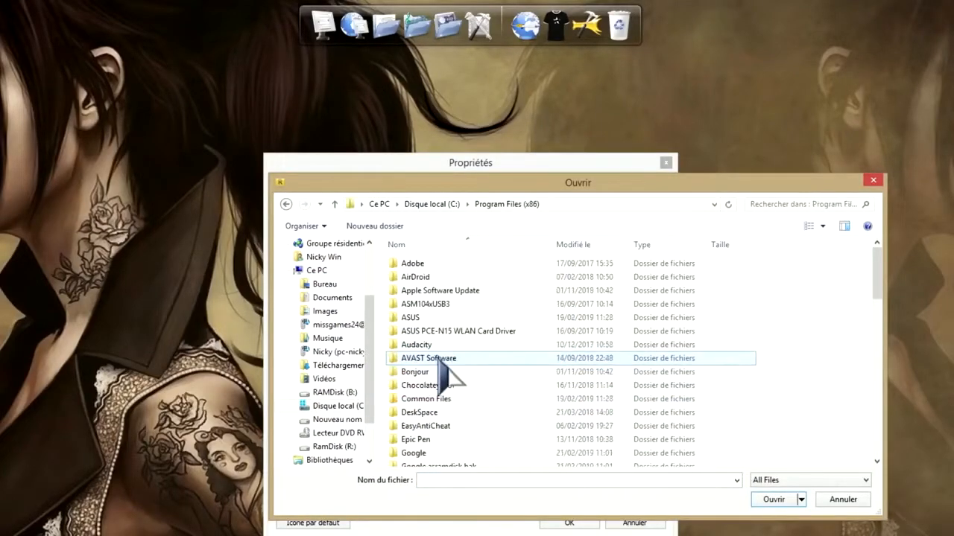
scroll(458, 421, "down", 5)
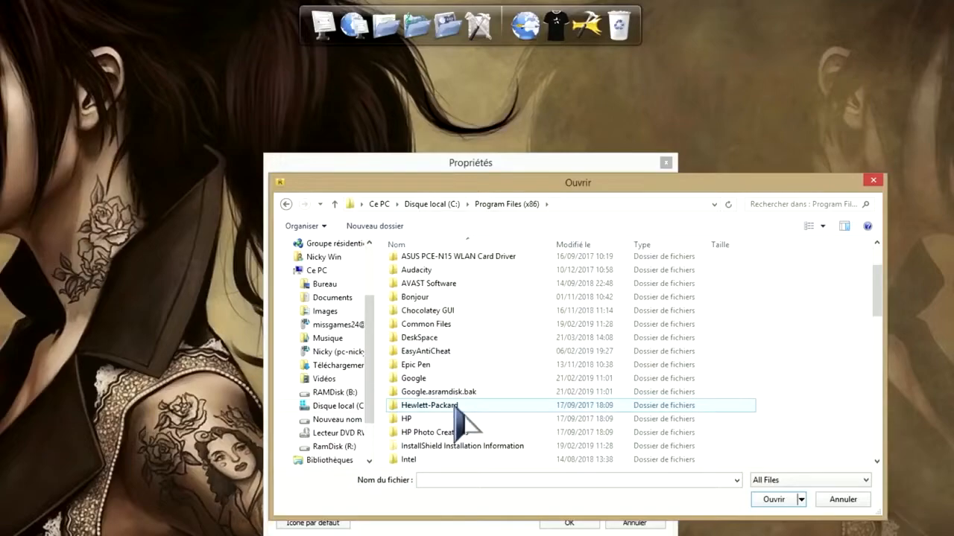
scroll(455, 403, "down", 2)
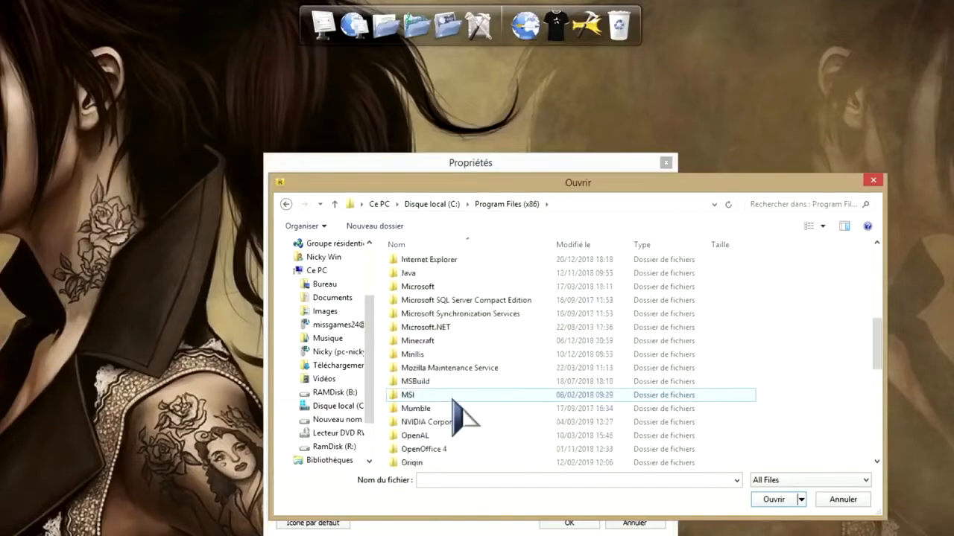
scroll(457, 392, "up", 3)
Set the Firefox shortcut's target to firefox.exe in the Mozilla Firefox folder under Programmes on drive C:.
left_click(430, 206)
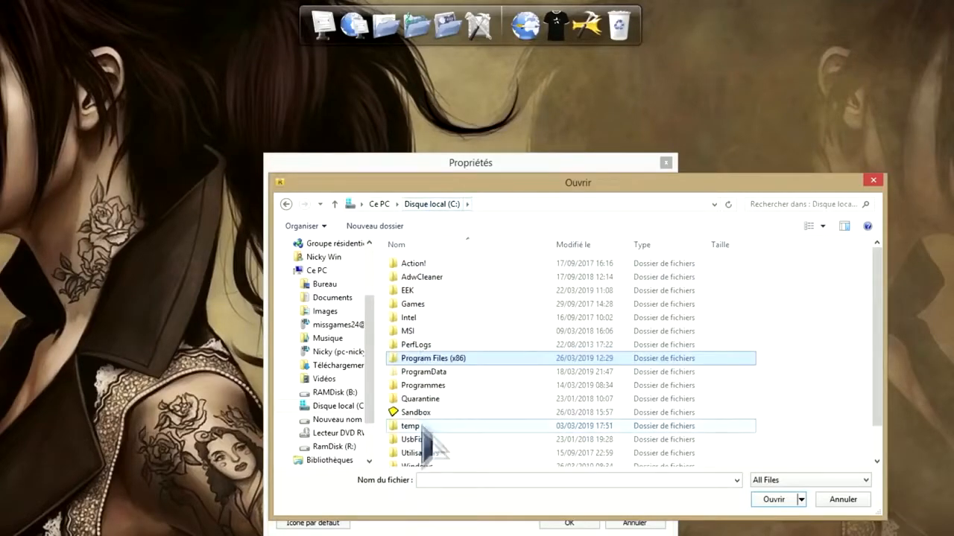
double_click(422, 385)
scroll(469, 419, "down", 5)
scroll(471, 425, "up", 1)
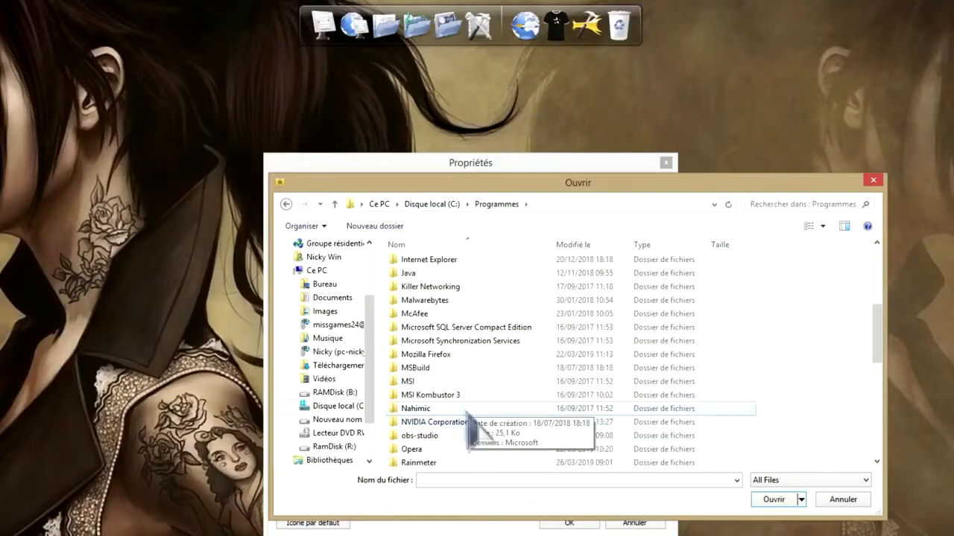
double_click(440, 305)
scroll(468, 440, "down", 15)
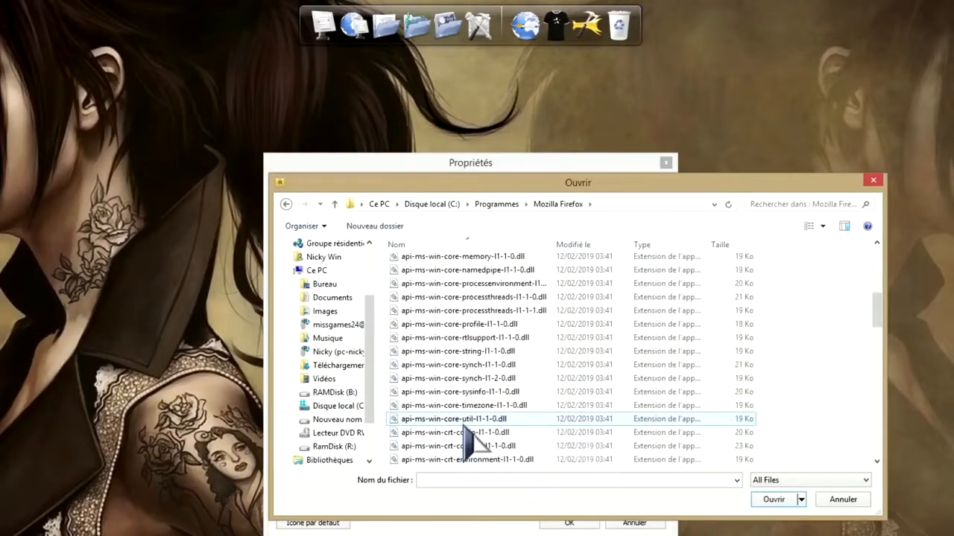
left_click(432, 311)
left_click(773, 500)
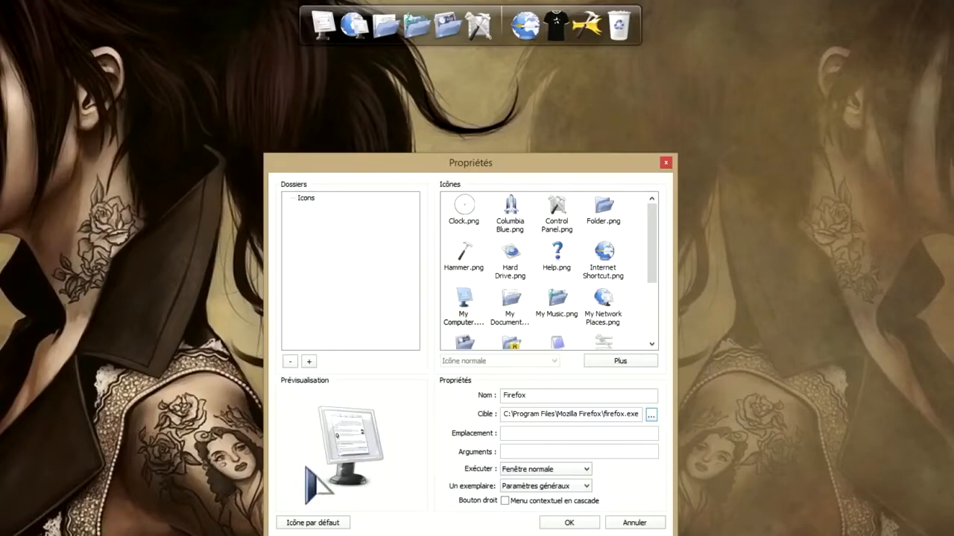
Add the PNG folder of variations-2-by-guillendesign from Téléchargements to the icon folders.
left_click(310, 362)
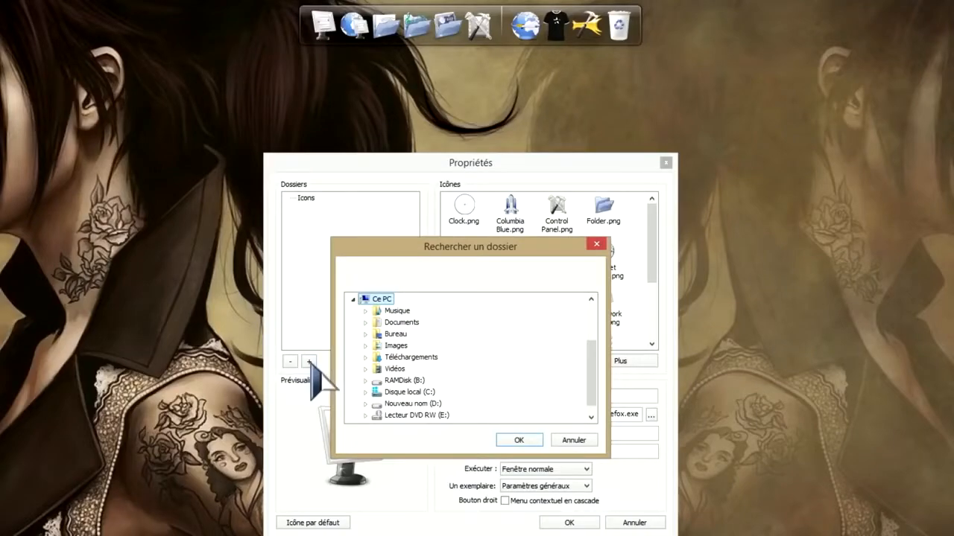
left_click(406, 358)
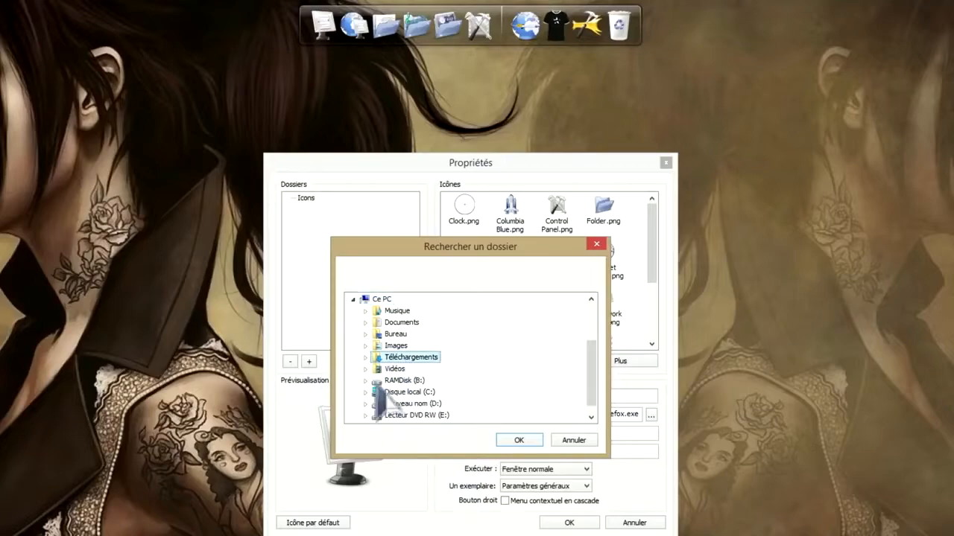
left_click(366, 357)
left_click(436, 380)
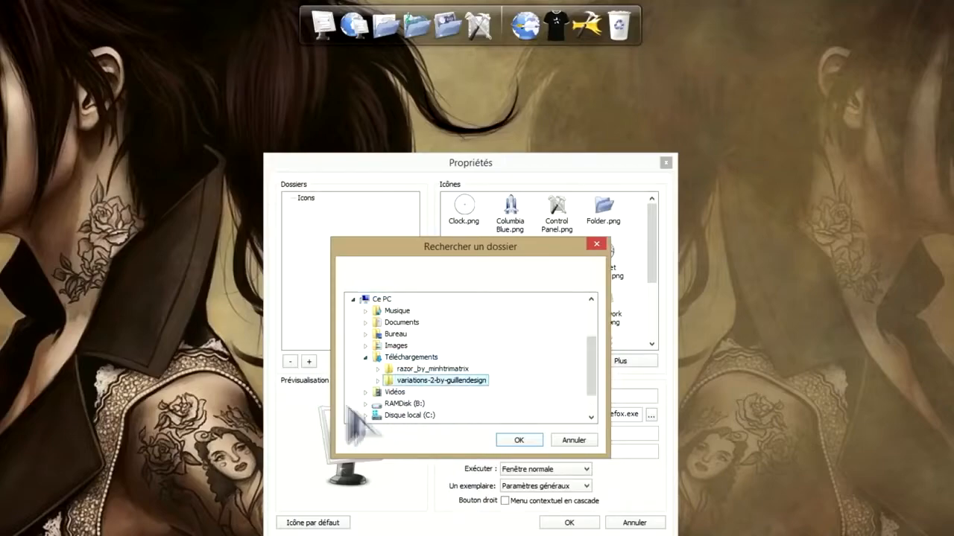
scroll(410, 378, "down", 1)
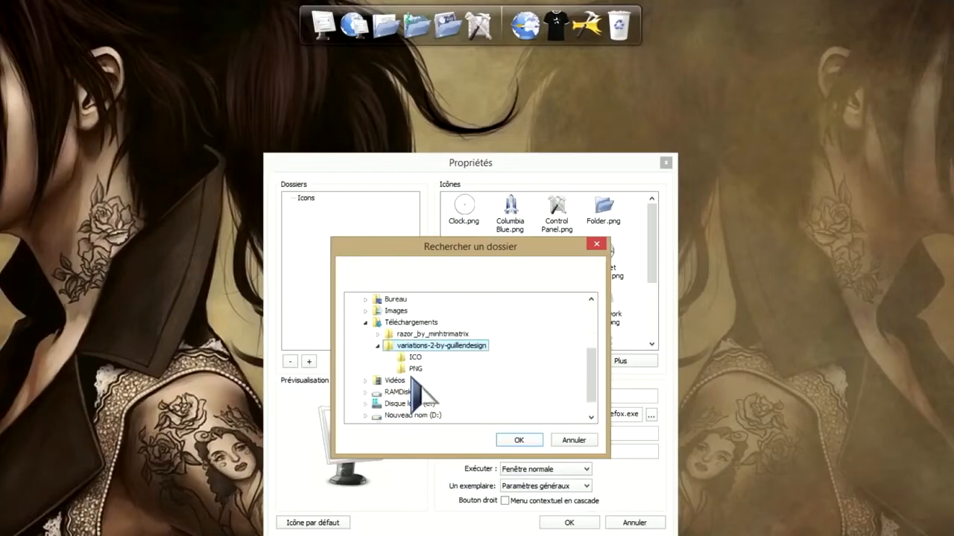
left_click(415, 369)
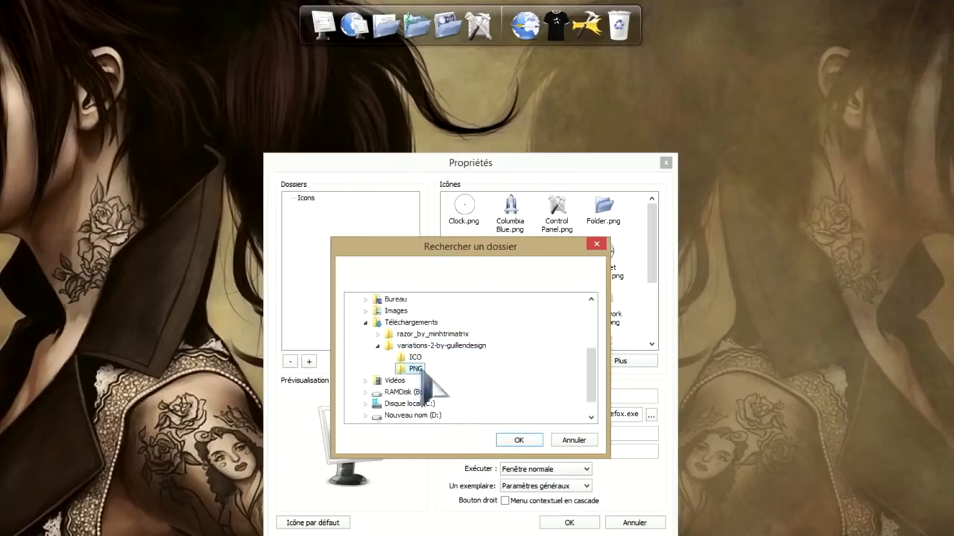
left_click(519, 439)
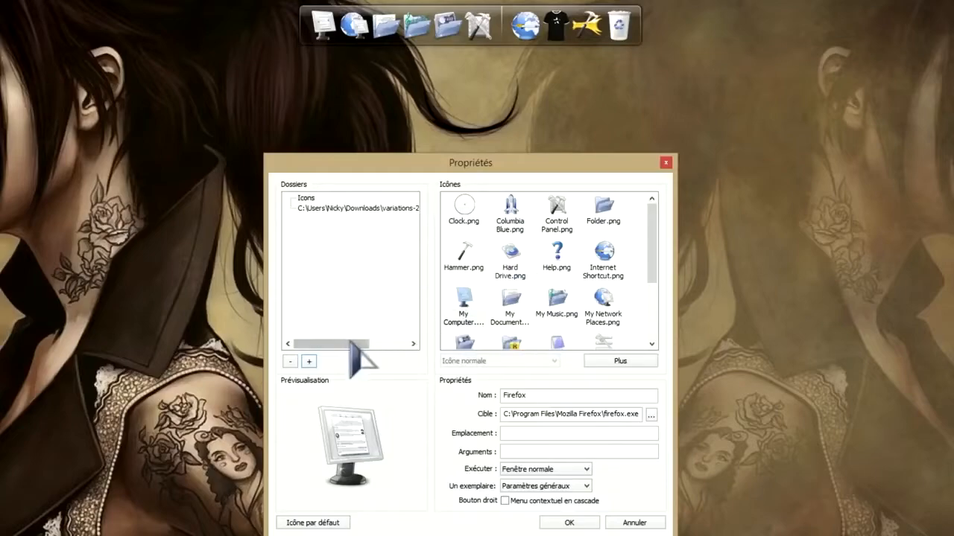
Assign the browser-firefox 1.png icon from the added folder to the Firefox shortcut and confirm its properties.
left_click(362, 212)
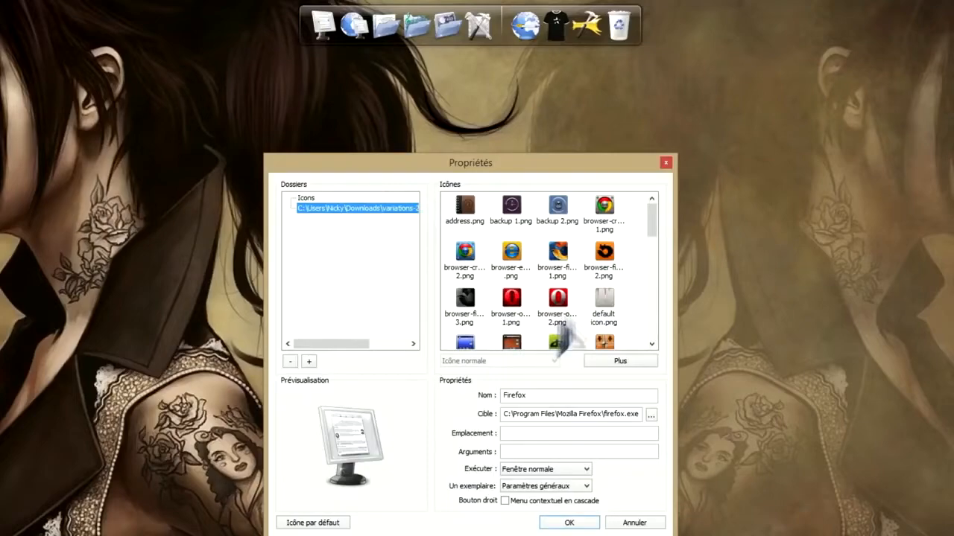
left_click_drag(656, 227, 654, 269)
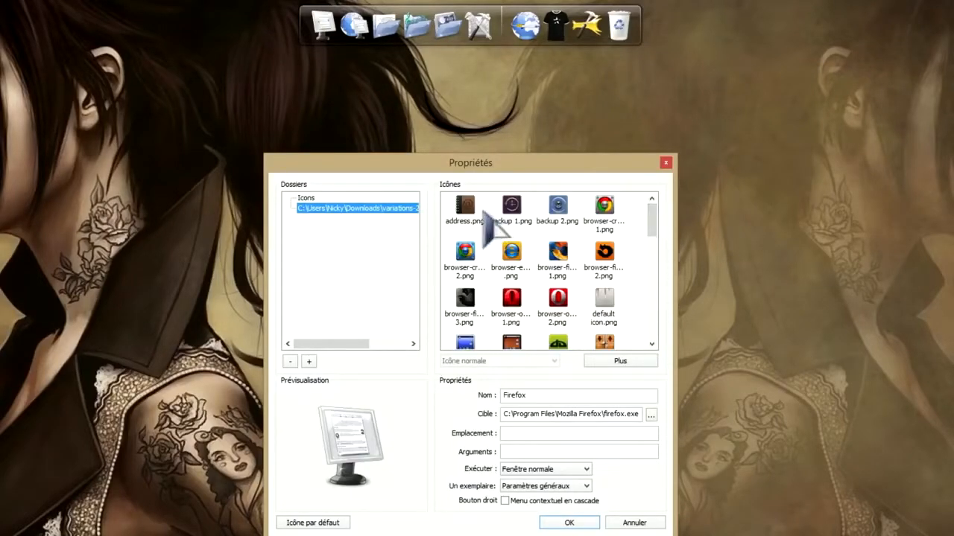
left_click(559, 261)
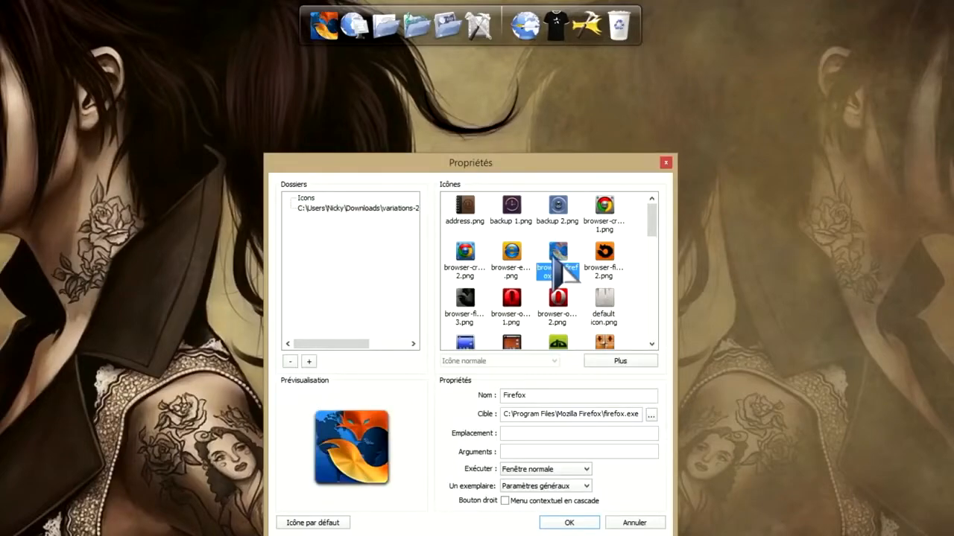
left_click(568, 523)
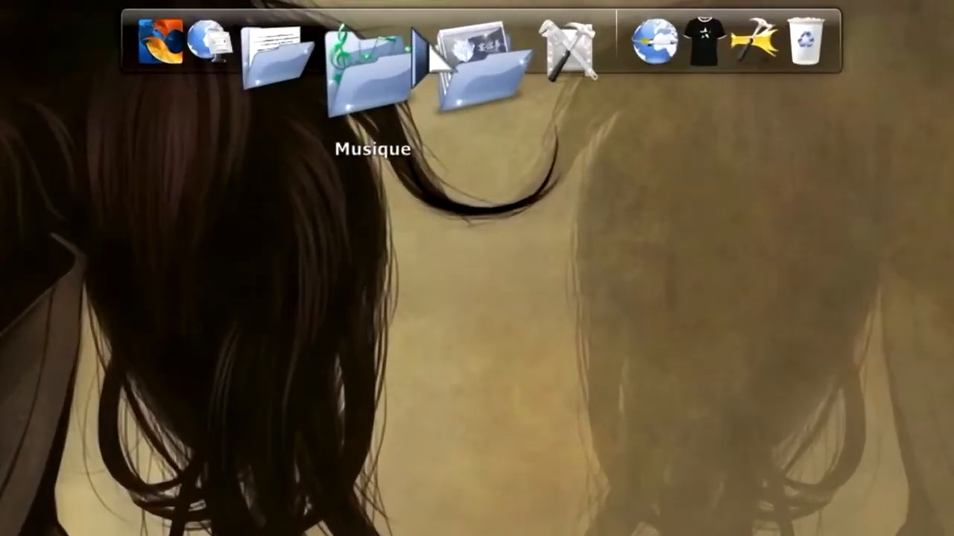
Insert a separator in the dock between the Musique folder and the pictures folder.
right_click(414, 32)
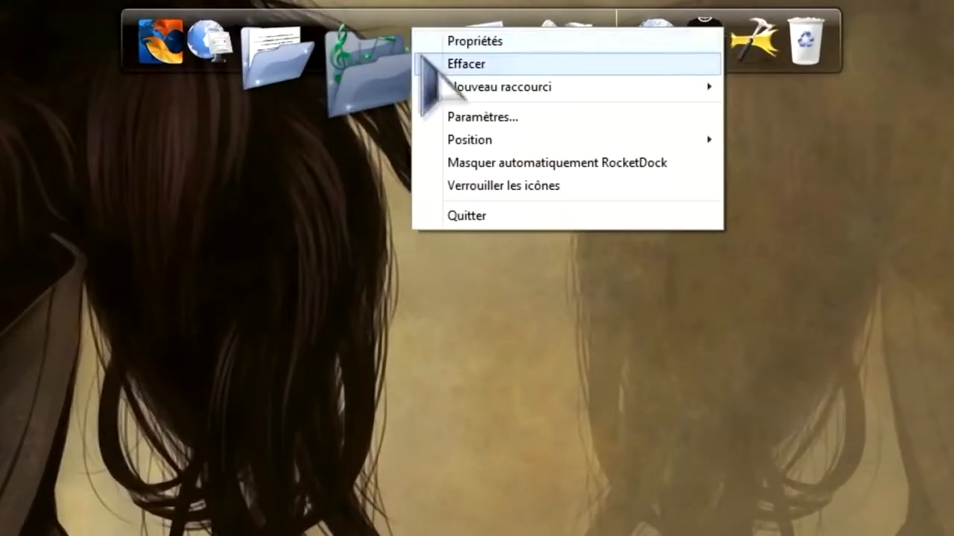
mouse_move(526, 89)
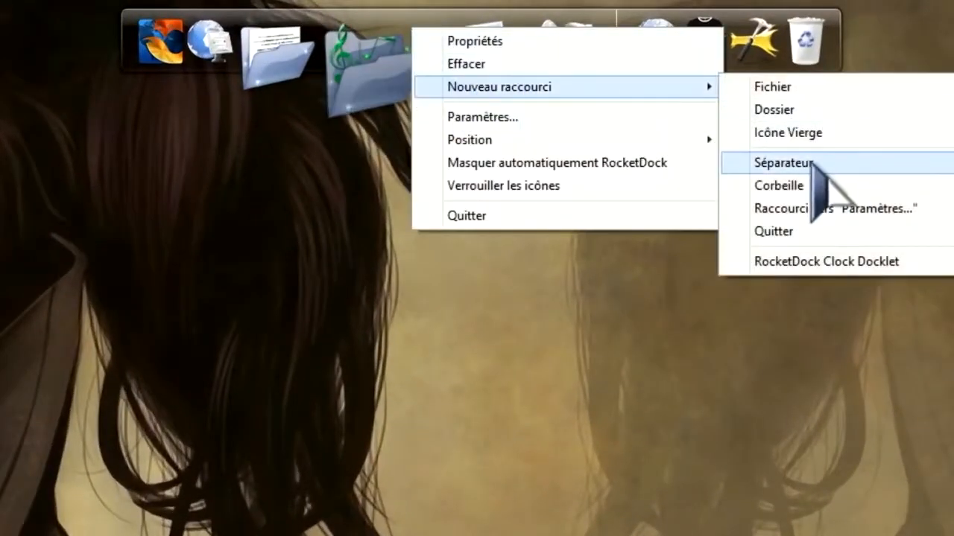
left_click(813, 164)
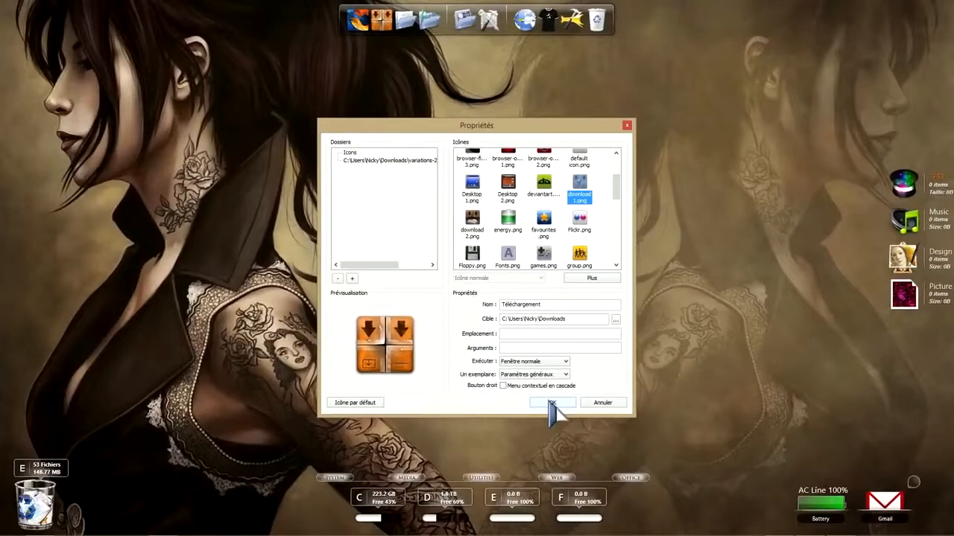
Confirm the Téléchargement shortcut's properties, test the shortcut from the dock, and close the folder it opens.
left_click(535, 406)
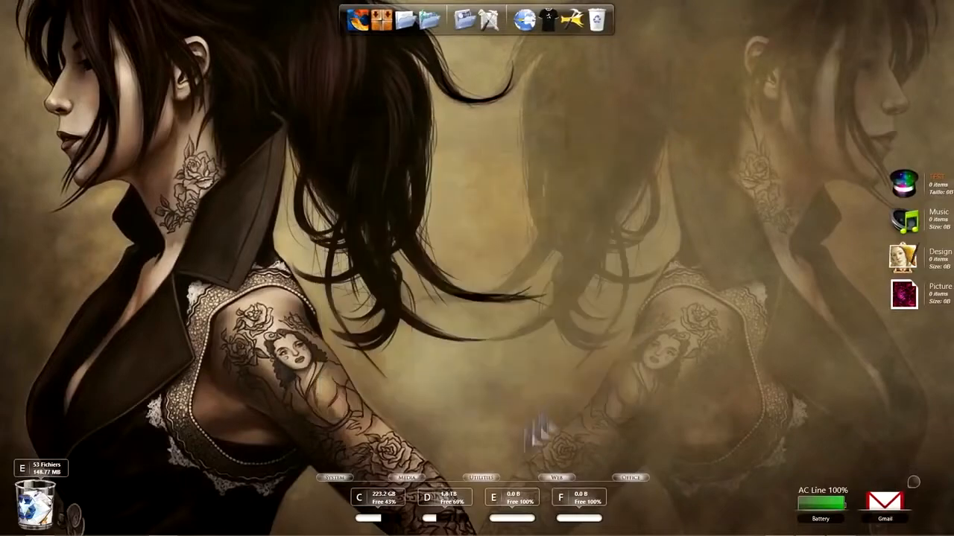
left_click(379, 30)
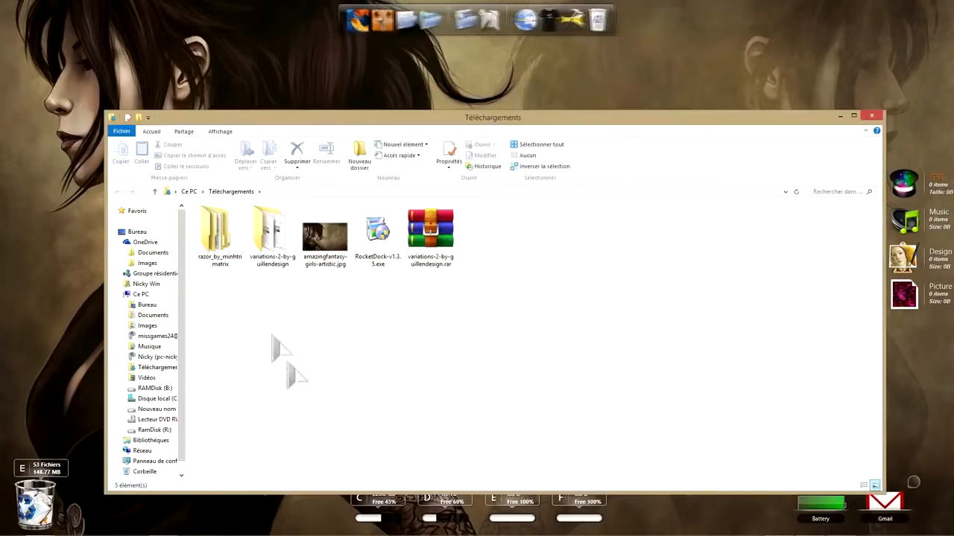
left_click(872, 115)
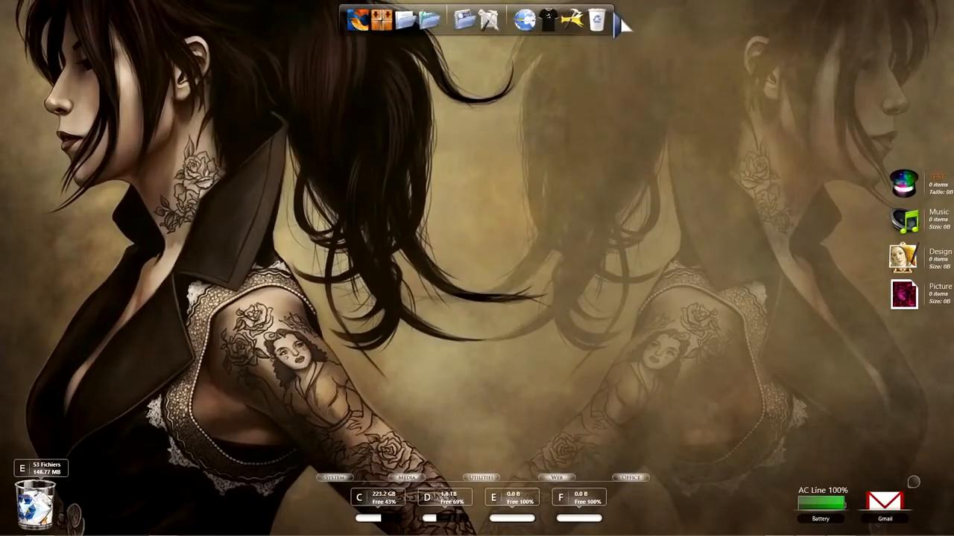
Look at the Razor theme preview image miniature-custo4.jpg and close the photo viewer.
left_click(841, 527)
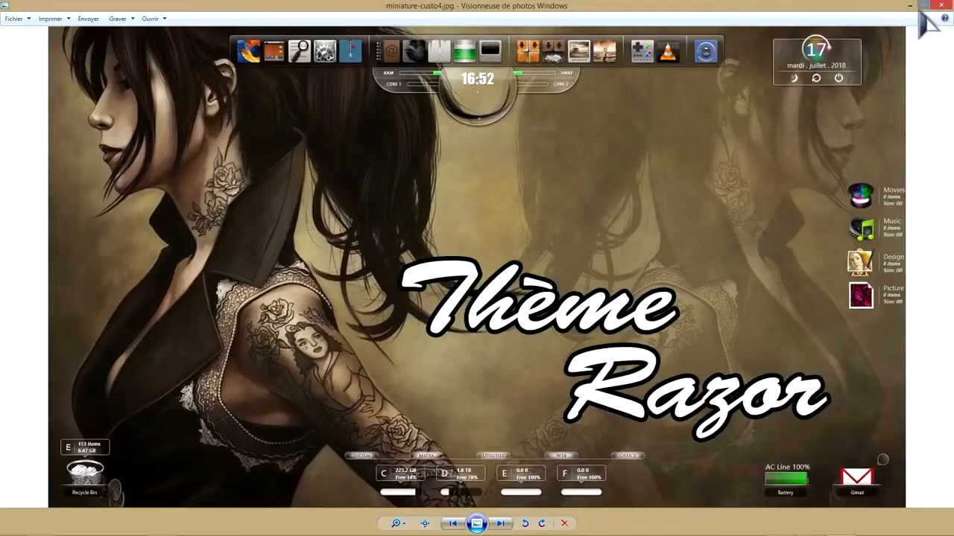
left_click(940, 5)
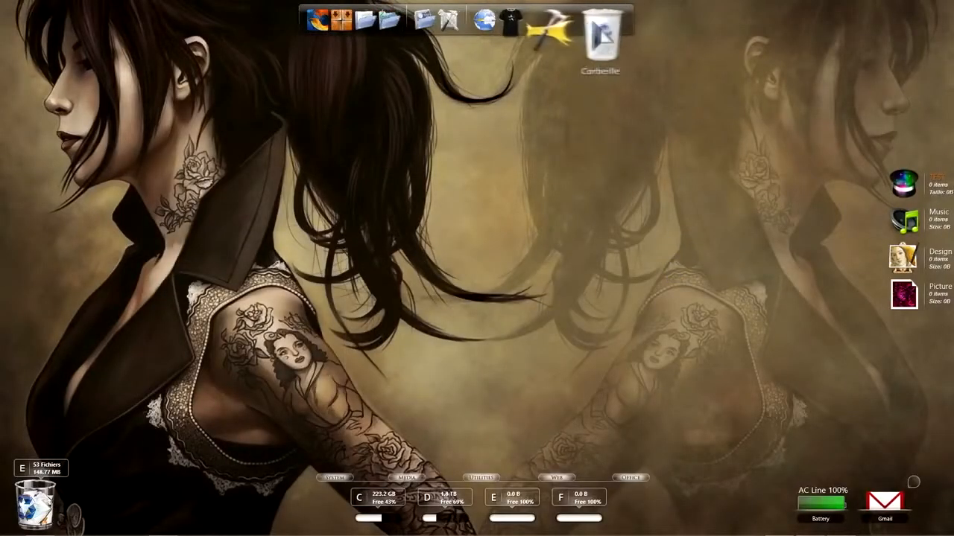
Open the RocketDock properties of the dock's Corbeille icon and examine its full target entry.
right_click(607, 29)
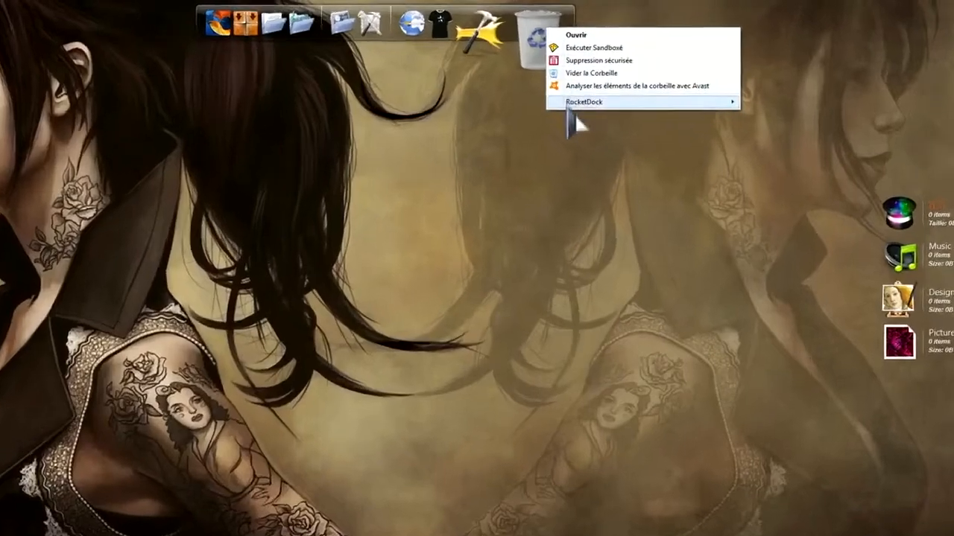
mouse_move(622, 95)
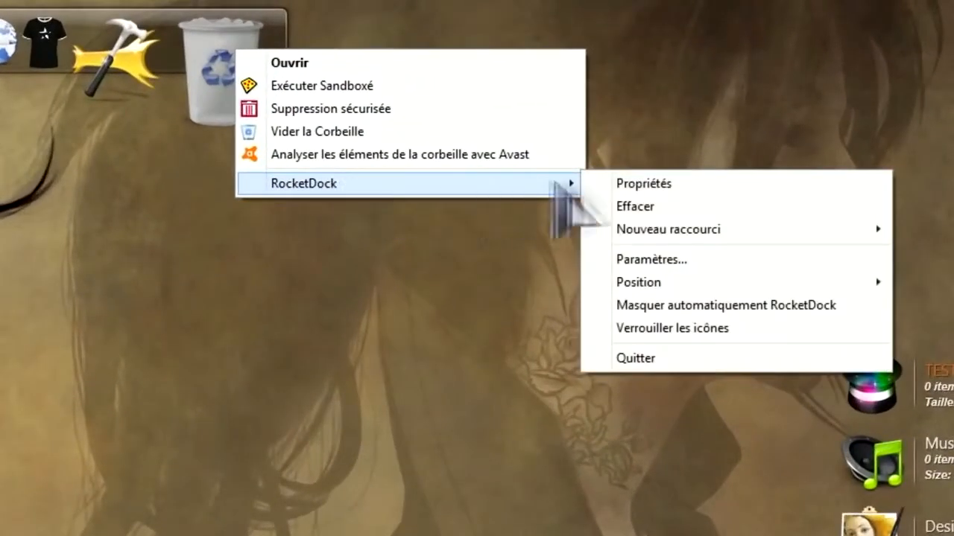
left_click(652, 184)
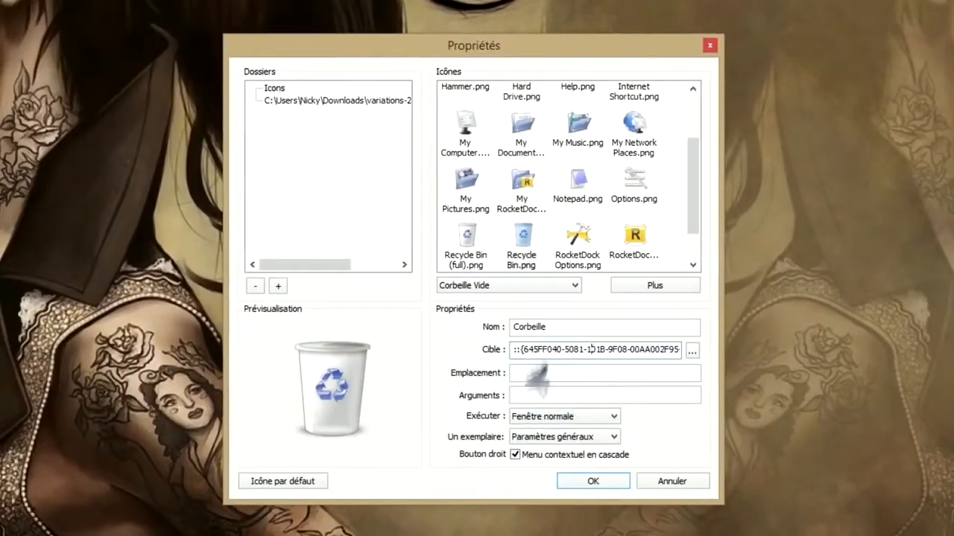
left_click_drag(514, 350, 743, 351)
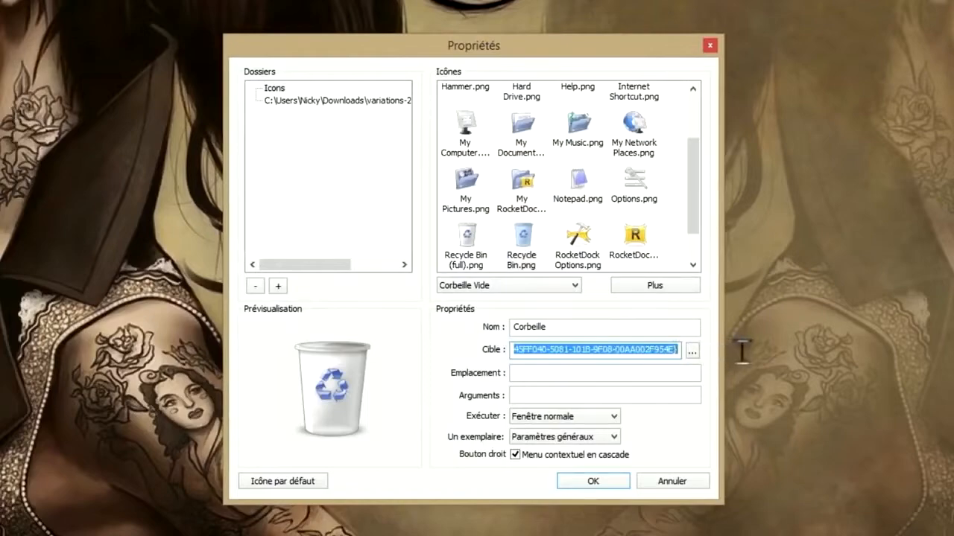
left_click(574, 349)
left_click_drag(617, 351, 444, 355)
left_click(544, 350)
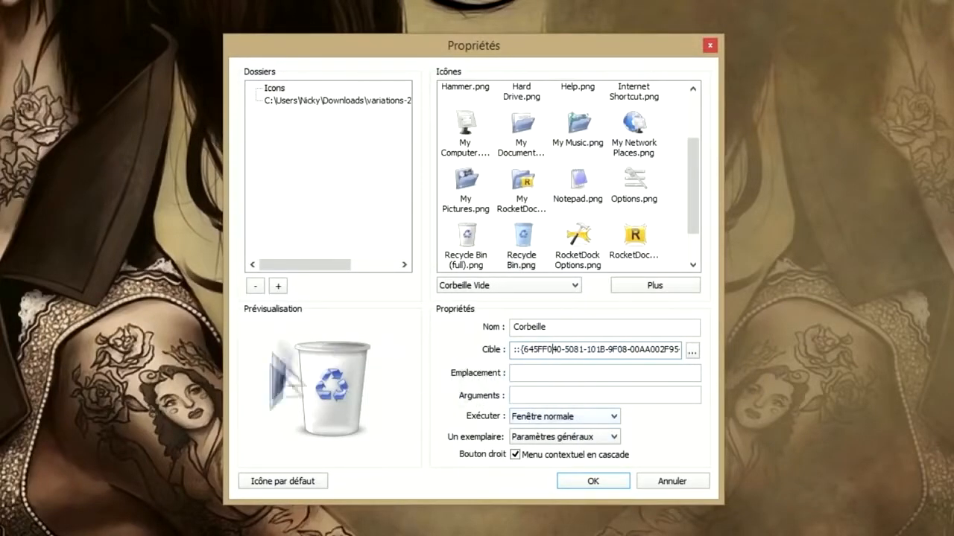
Choose energy.png from the variations-2 icon folder as the Corbeille's empty-state icon.
left_click(365, 101)
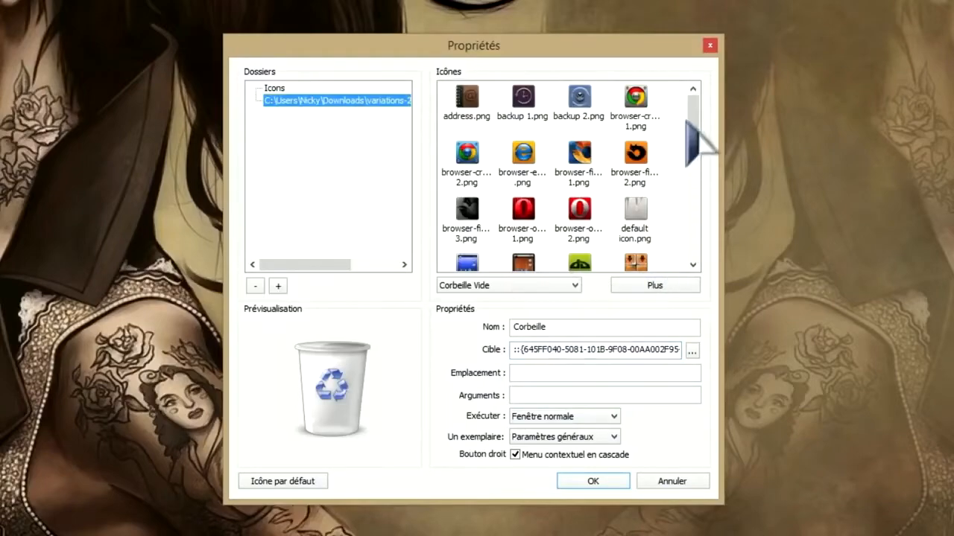
left_click_drag(696, 131, 709, 151)
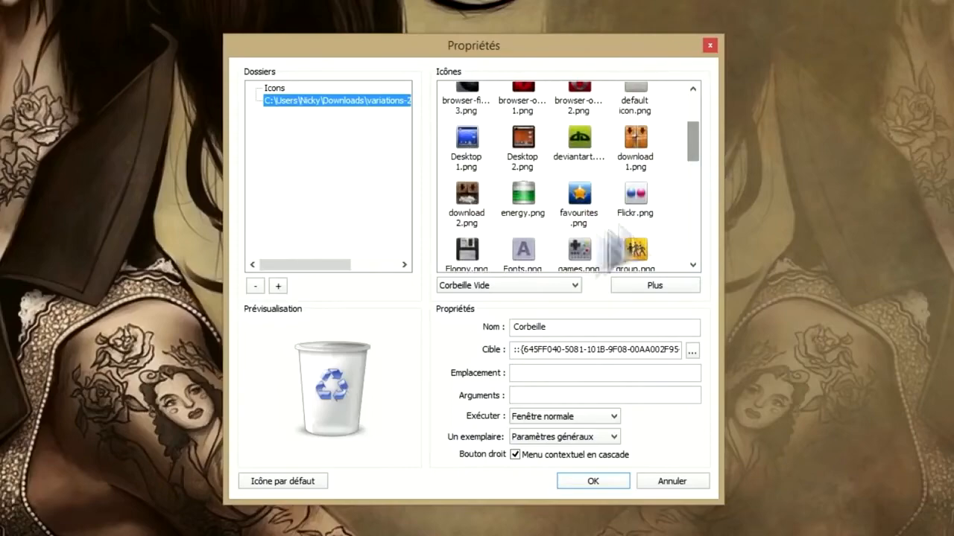
left_click(523, 195)
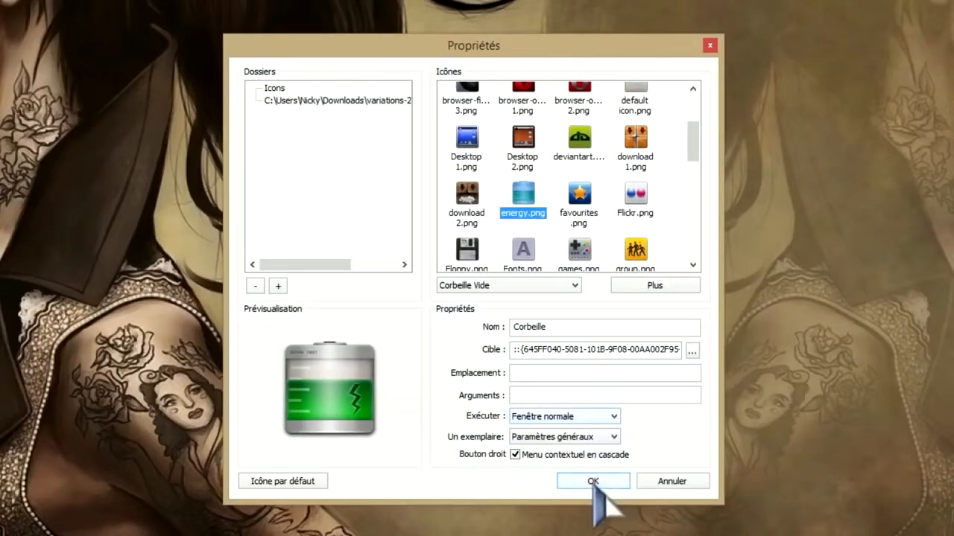
left_click(552, 372)
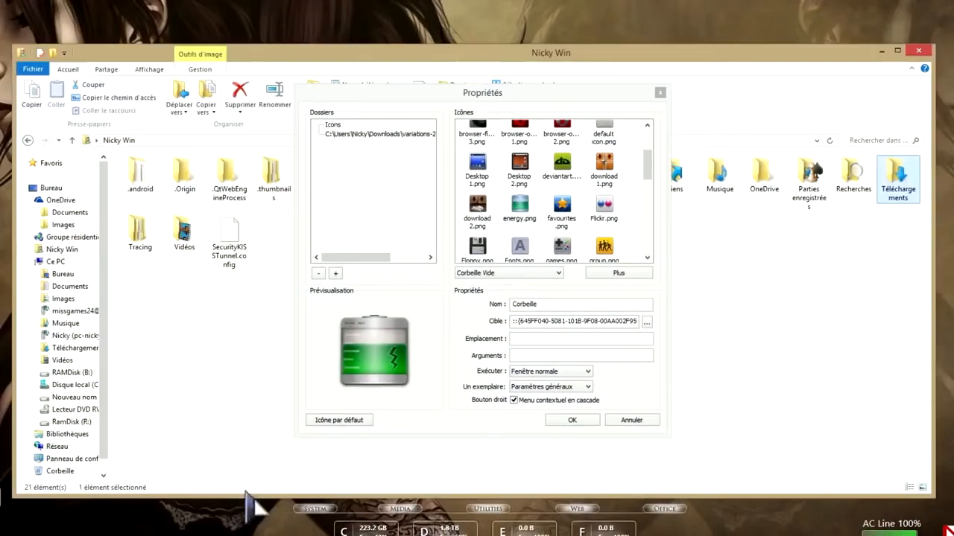
Browse to Disque local (C:) and open the folder options at the advanced display settings.
left_click(659, 92)
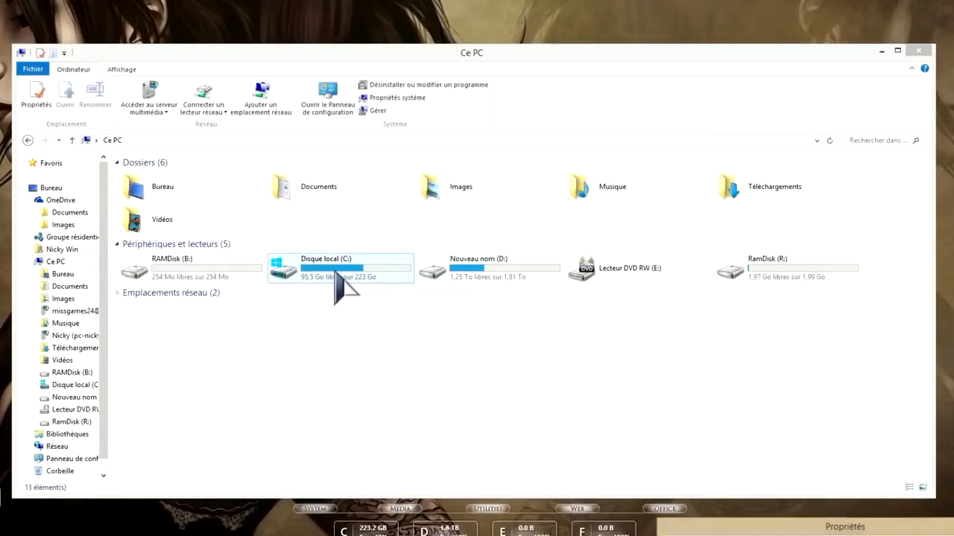
double_click(339, 282)
left_click(153, 69)
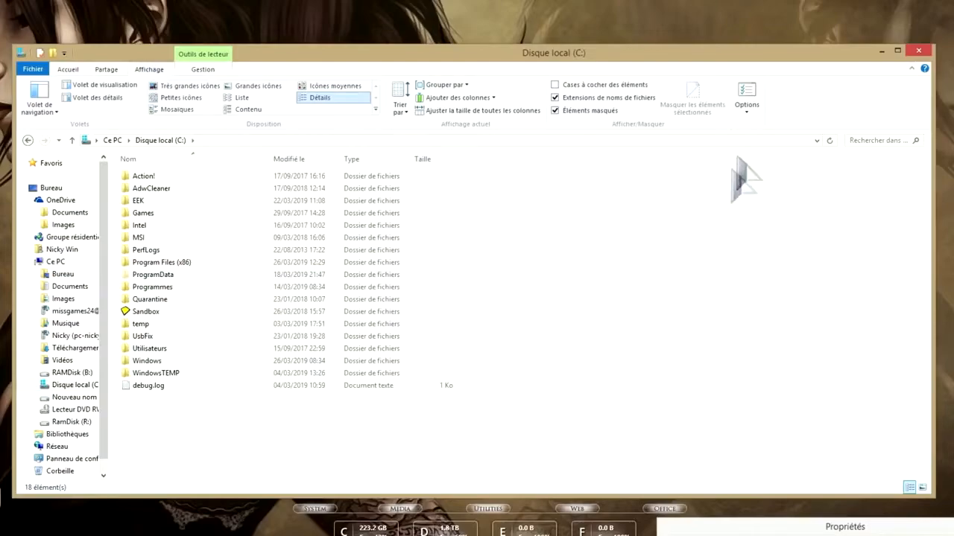
left_click(747, 95)
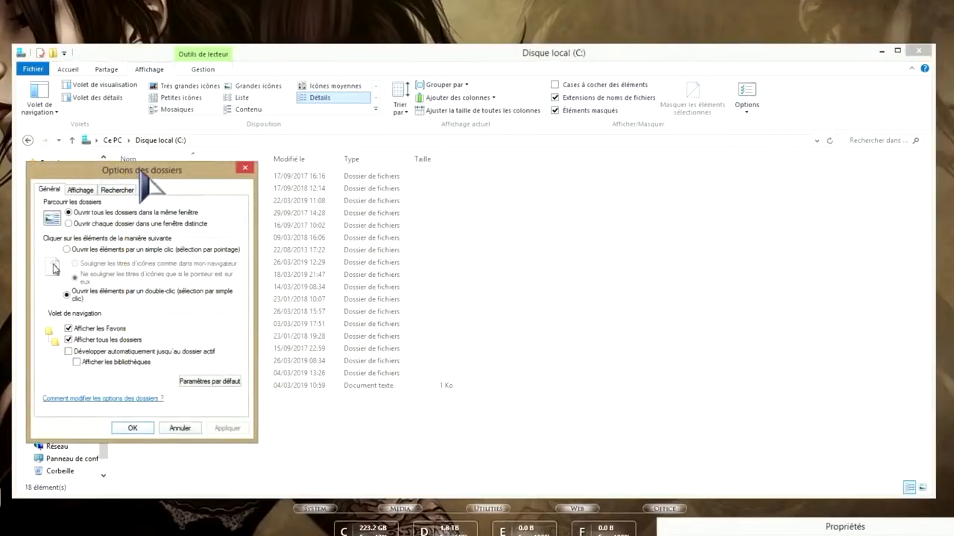
left_click_drag(139, 172, 407, 168)
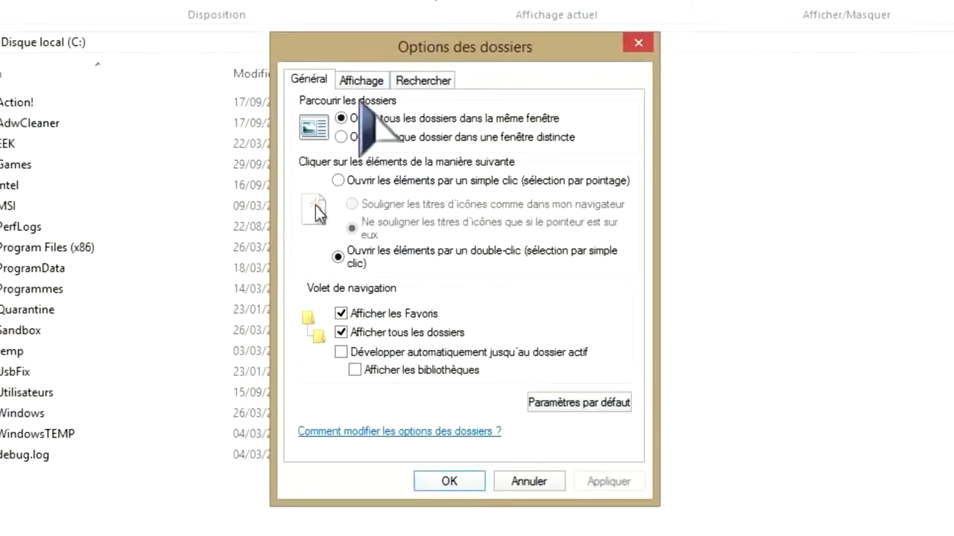
left_click(349, 175)
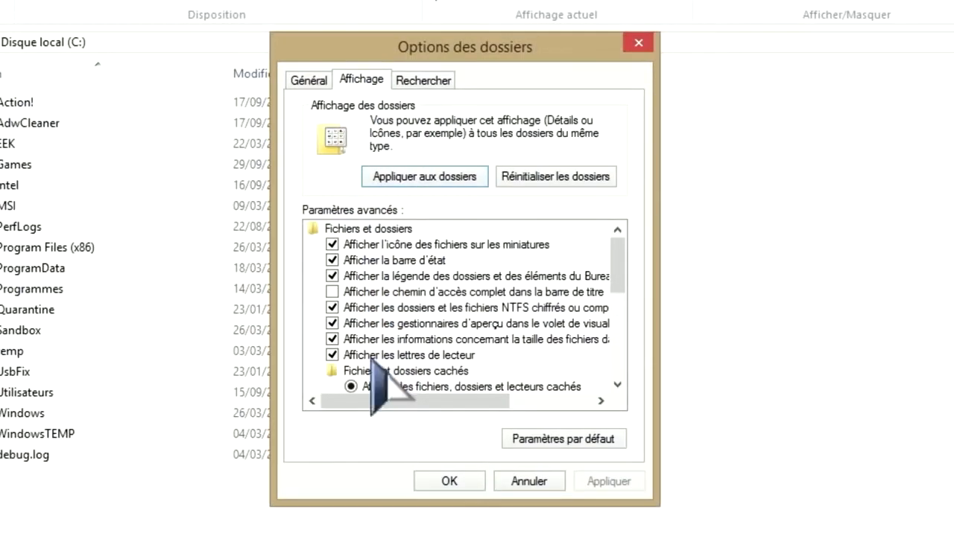
Disable "Masquer les fichiers protégés du système d'exploitation", accept the warning, and apply the folder options.
left_click_drag(619, 264, 617, 317)
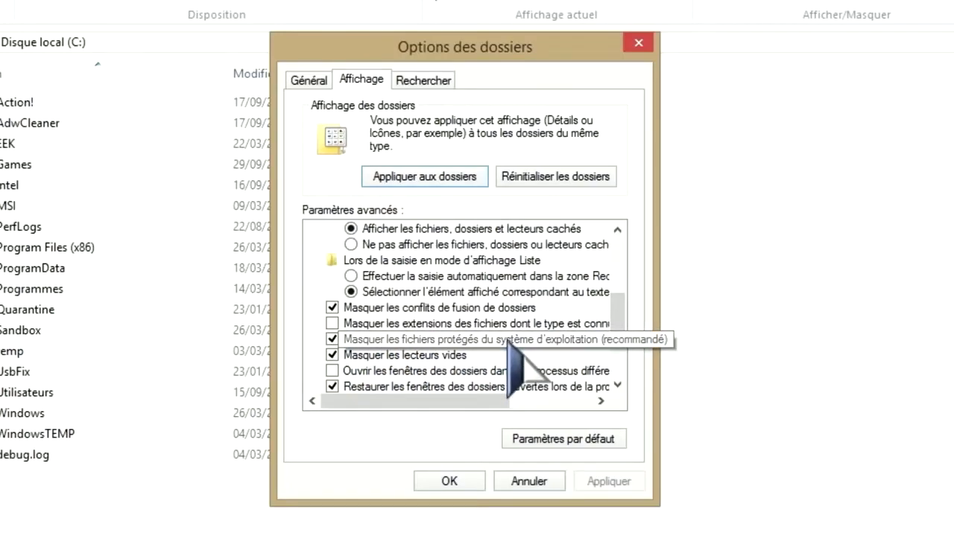
left_click(332, 339)
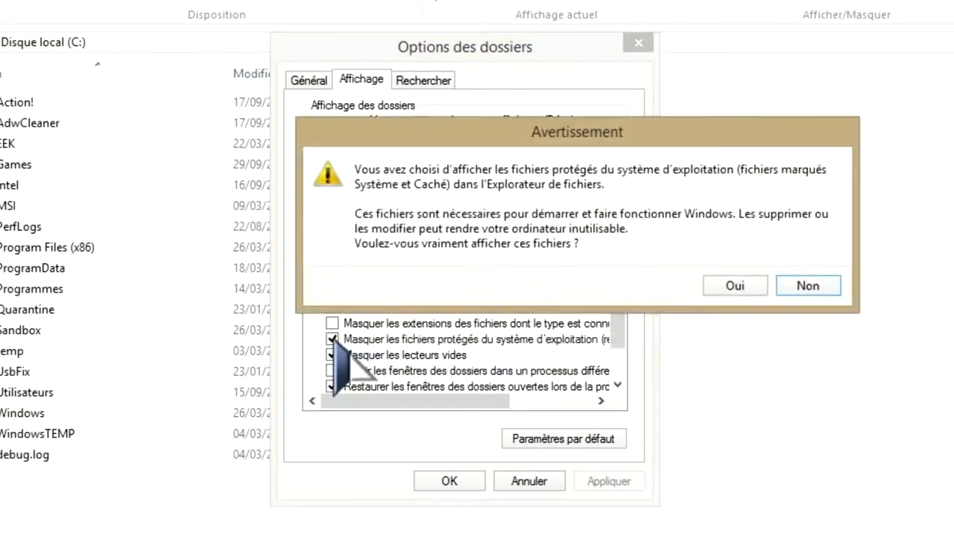
left_click(733, 286)
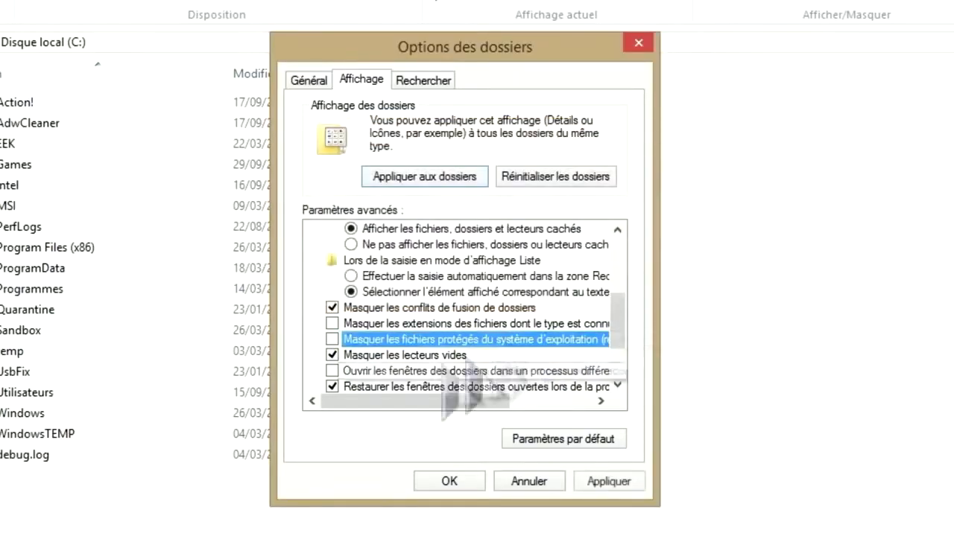
left_click(345, 340)
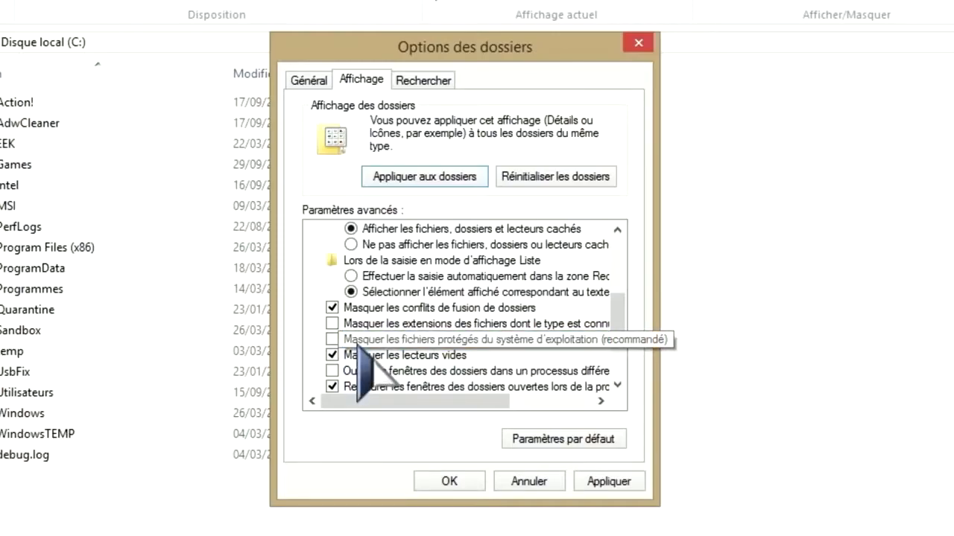
left_click(608, 482)
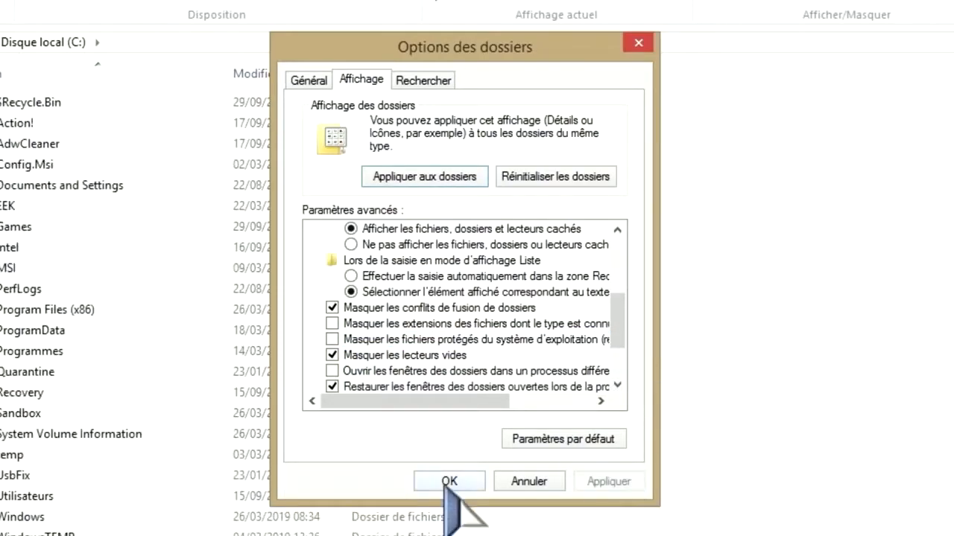
left_click(449, 481)
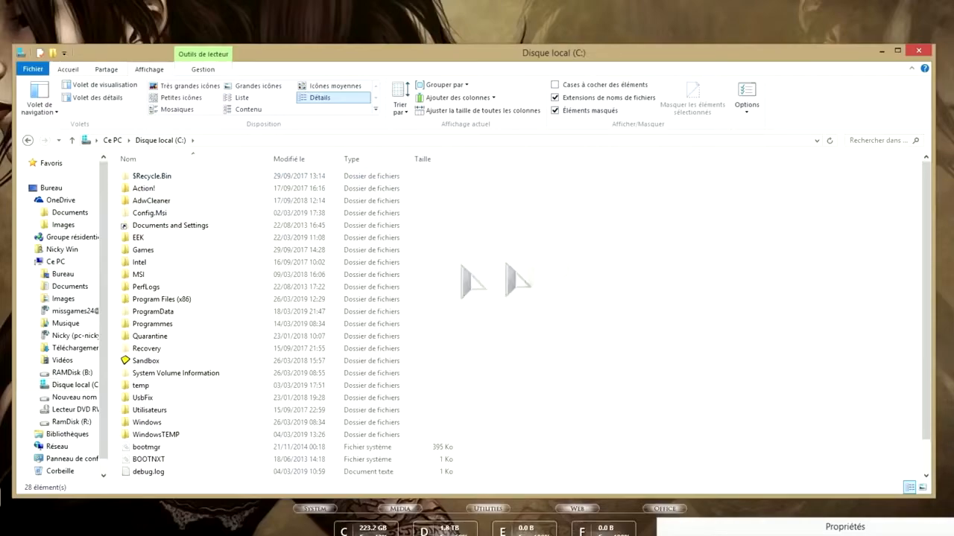
Copy the path of the Corbeille folder inside $Recycle.Bin and use it as the dock's Corbeille target.
double_click(159, 180)
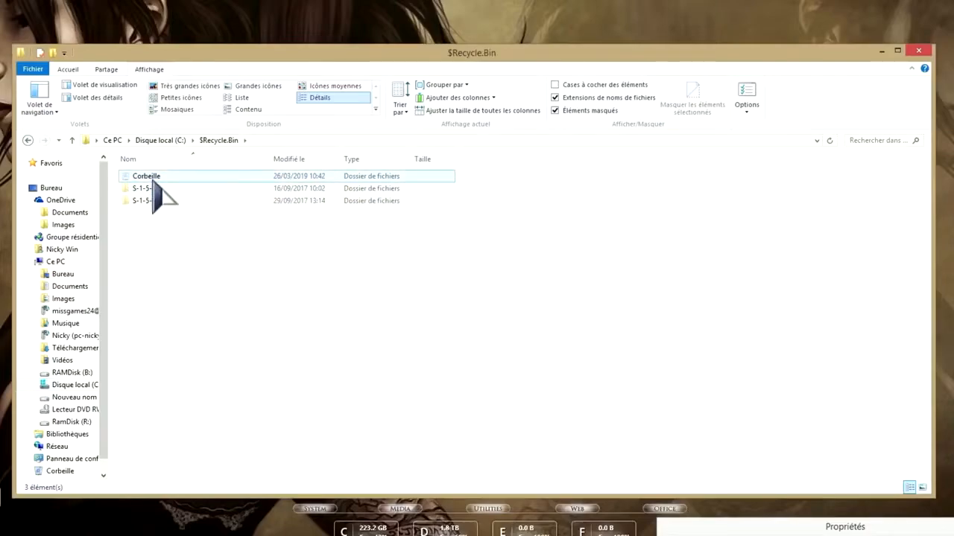
left_click(152, 179)
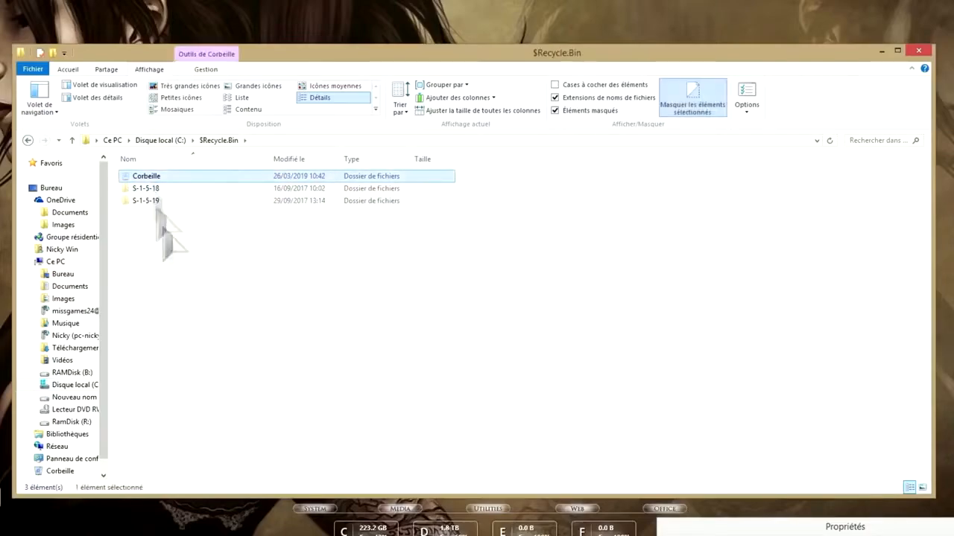
left_click(68, 70)
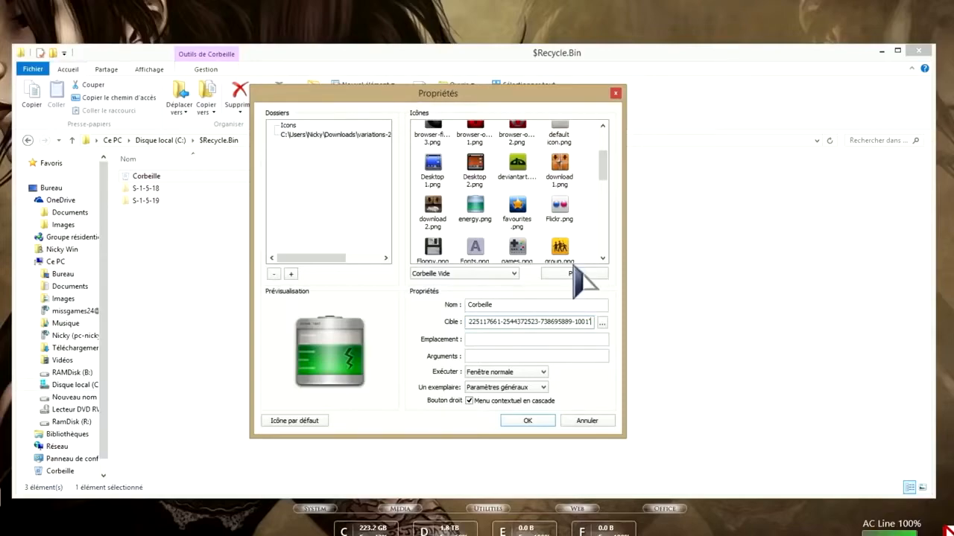
left_click_drag(587, 320, 456, 319)
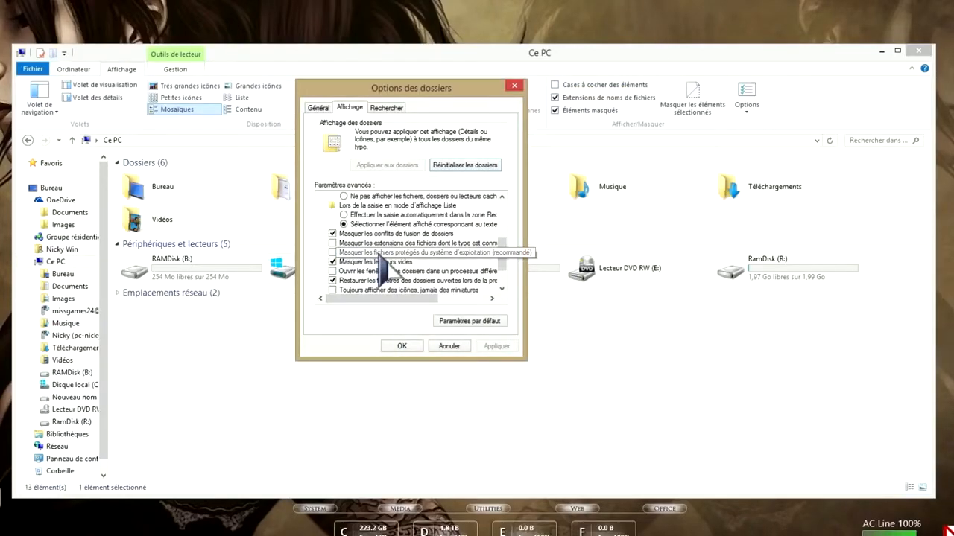
Re-enable "Masquer les fichiers protégés du système d'exploitation" in the folder options and apply it.
left_click(333, 253)
left_click(497, 347)
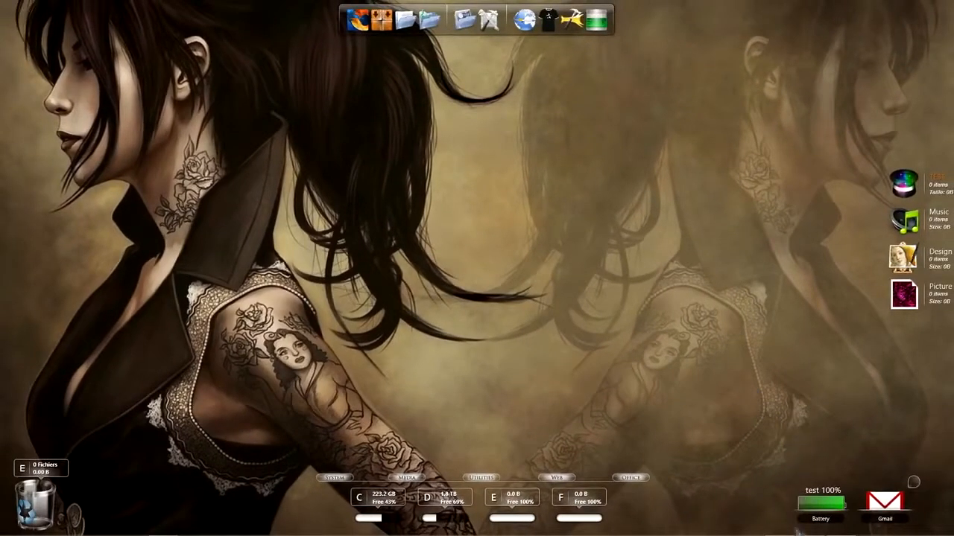
In the Rainmeter manager, turn off Déplaçable and turn on Cliquer à travers for Razor's Battery.ini skin.
left_click(811, 527)
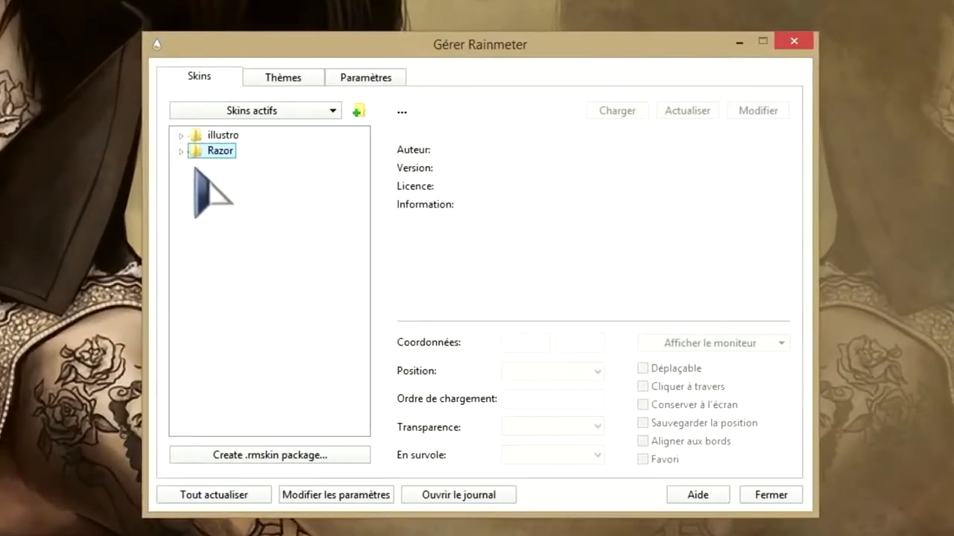
double_click(327, 197)
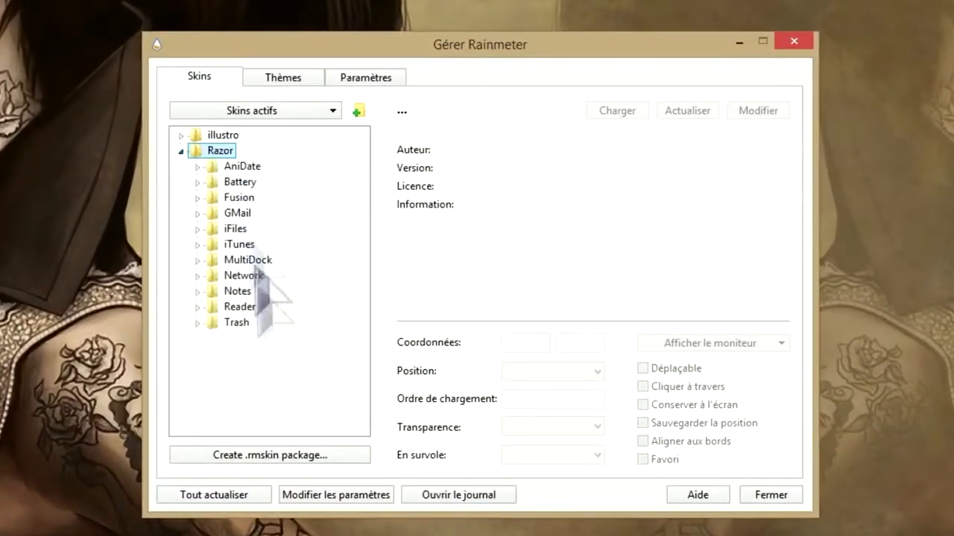
left_click(198, 181)
left_click(264, 198)
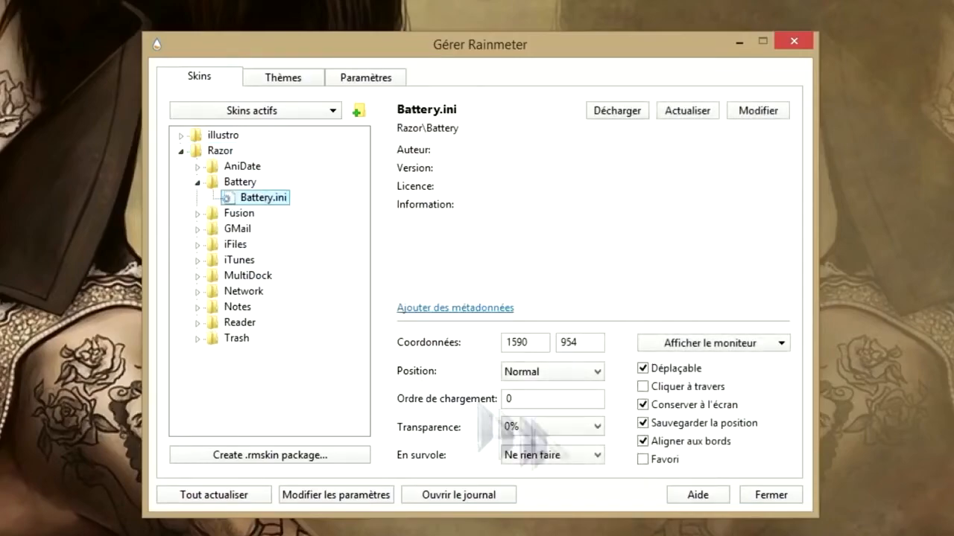
left_click(643, 368)
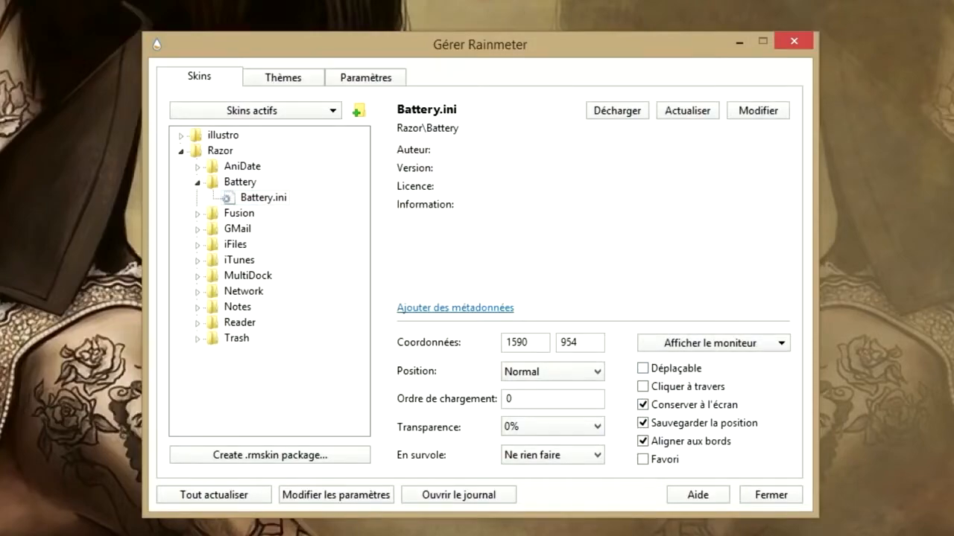
left_click(642, 387)
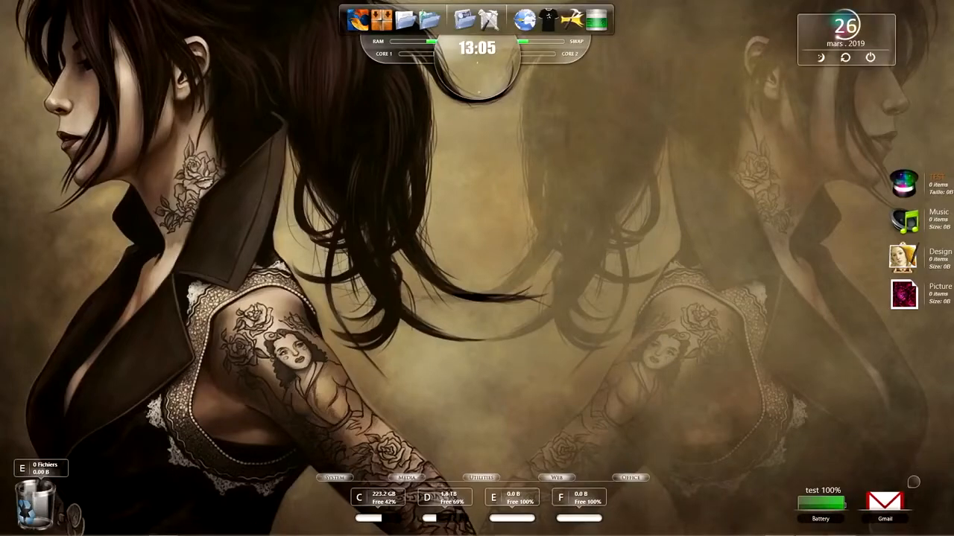
Locate the Razor folder inside the Rainmeter Skins folder in Documents, then return to Documents.
mouse_move(163, 535)
key("super+e")
double_click(333, 206)
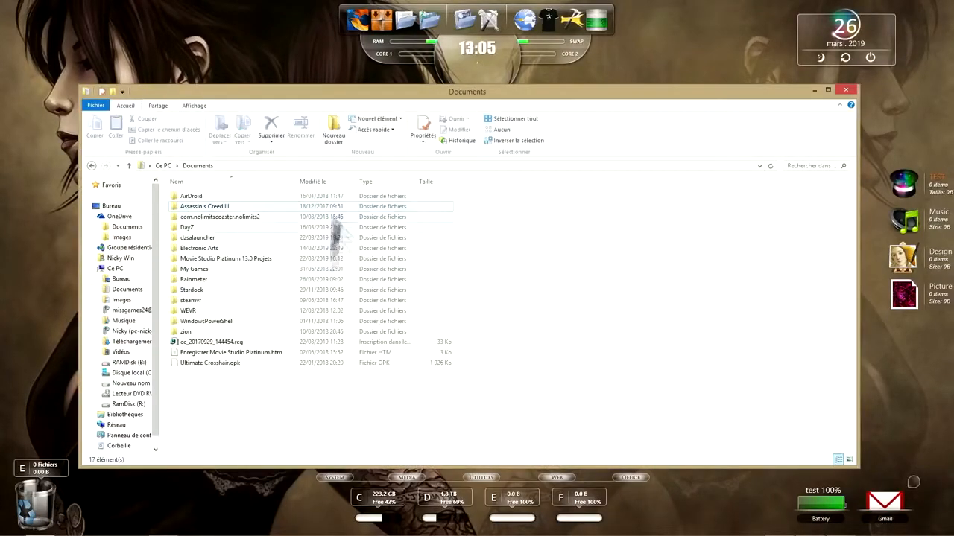
left_click(195, 279)
double_click(200, 279)
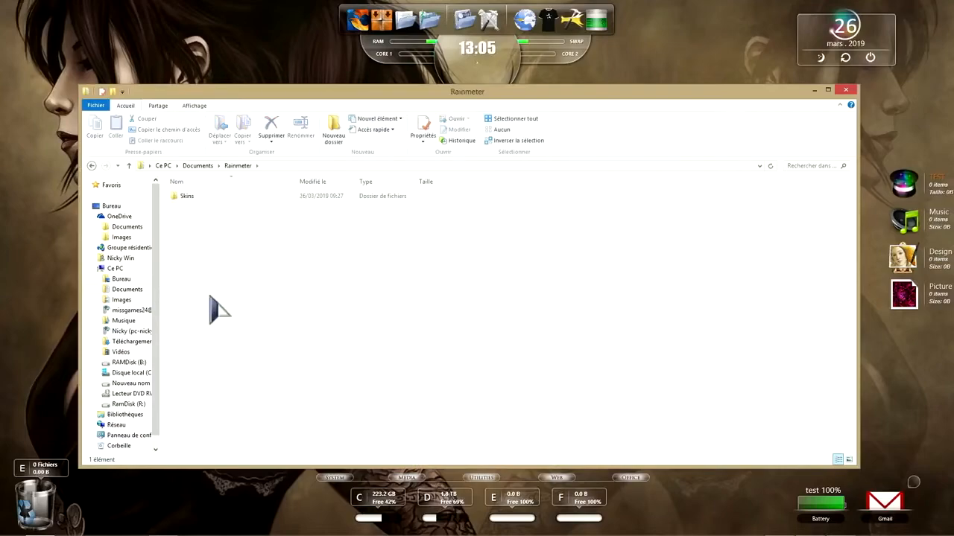
double_click(194, 196)
left_click(186, 218)
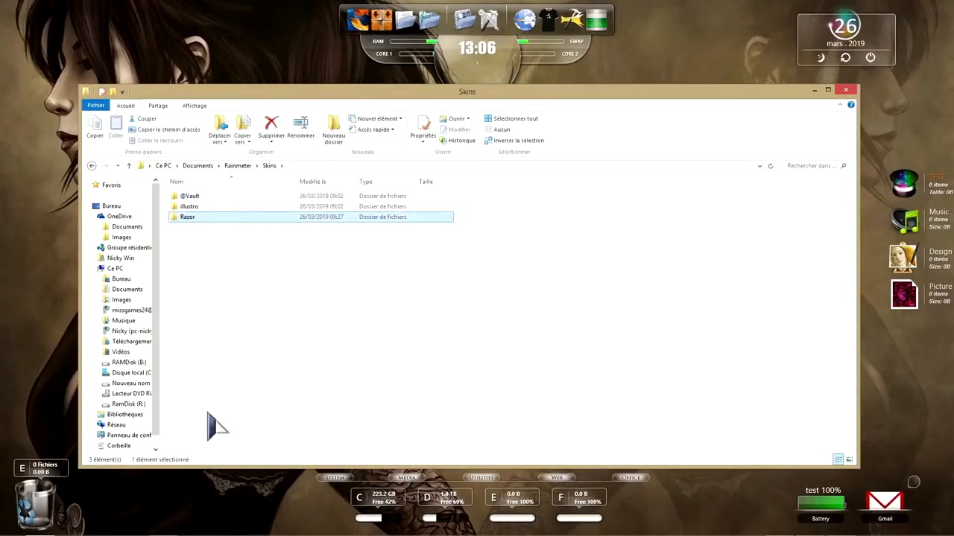
left_click(198, 167)
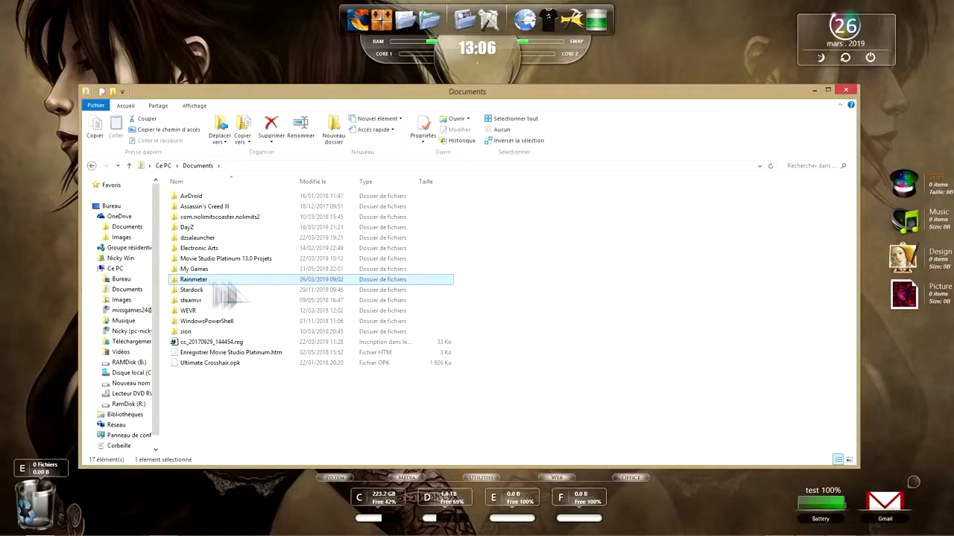
Reopen the Rainmeter manager and select the Razor skin folder.
left_click(810, 526)
left_click(306, 197)
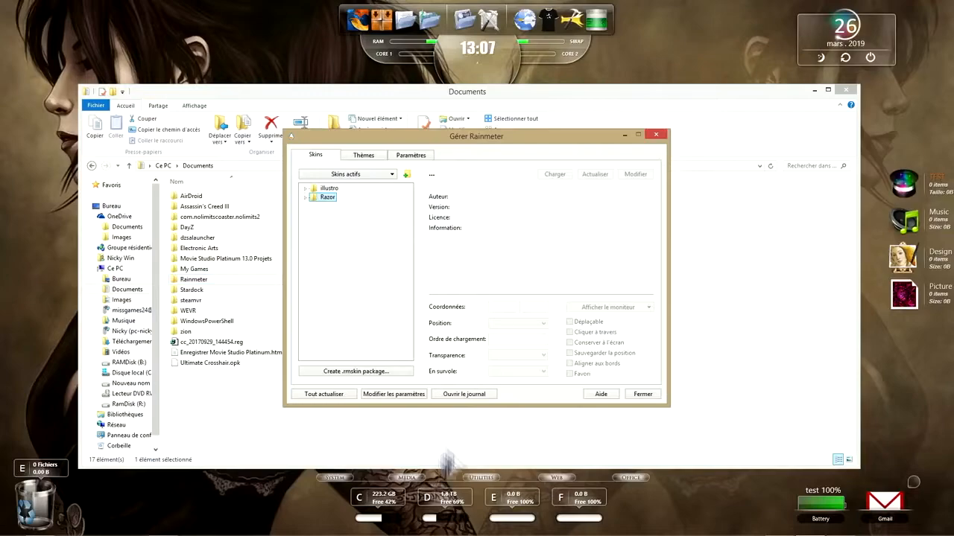
mouse_move(430, 532)
left_click(380, 527)
left_click(519, 282)
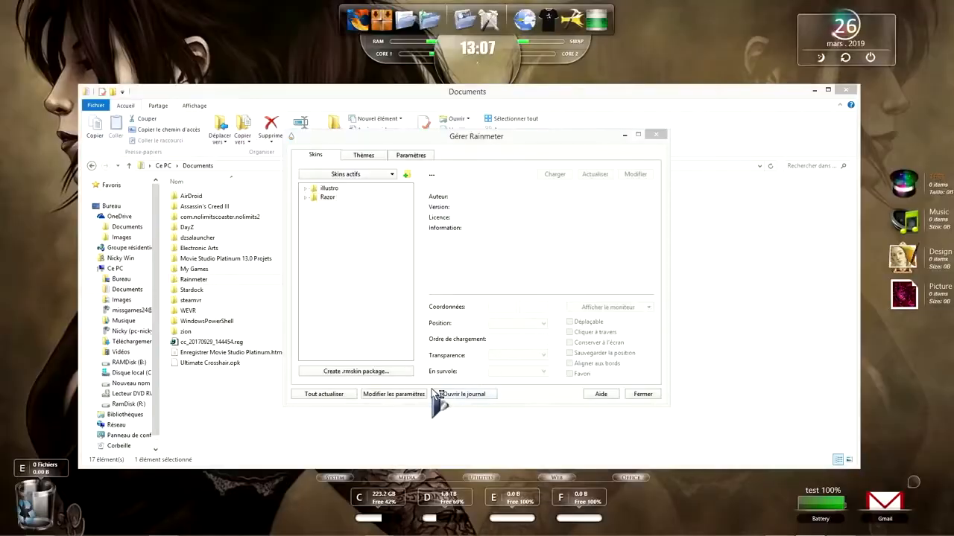